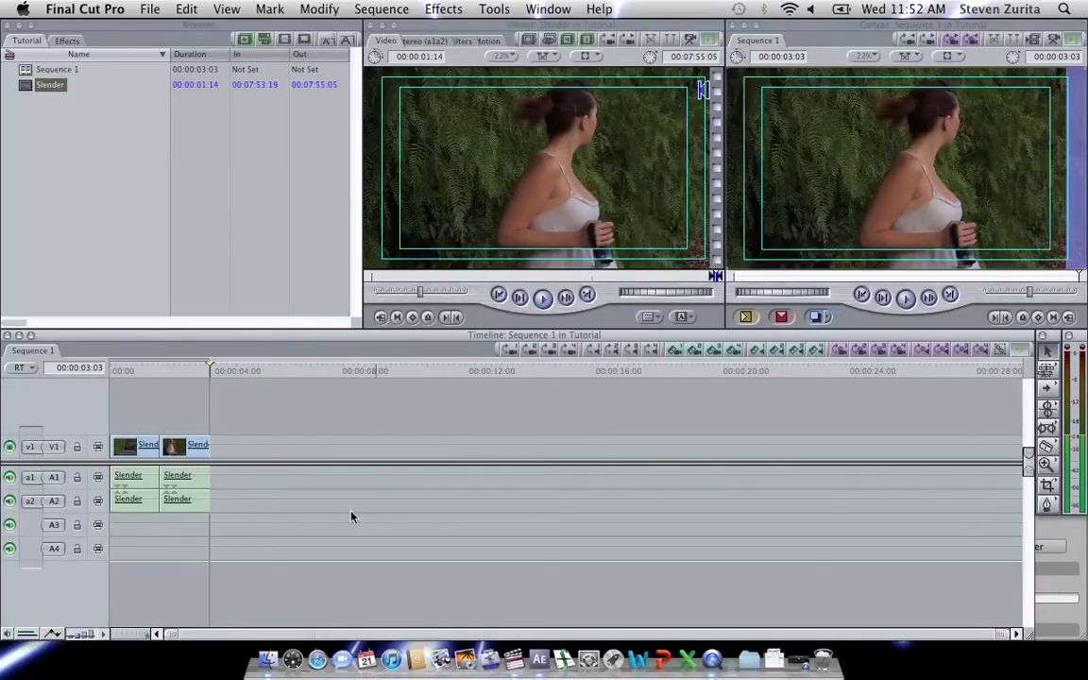
# Step: Switch to Safari and enter youtube.com/hyperdrive in the address bar
pyautogui.click(317, 659)
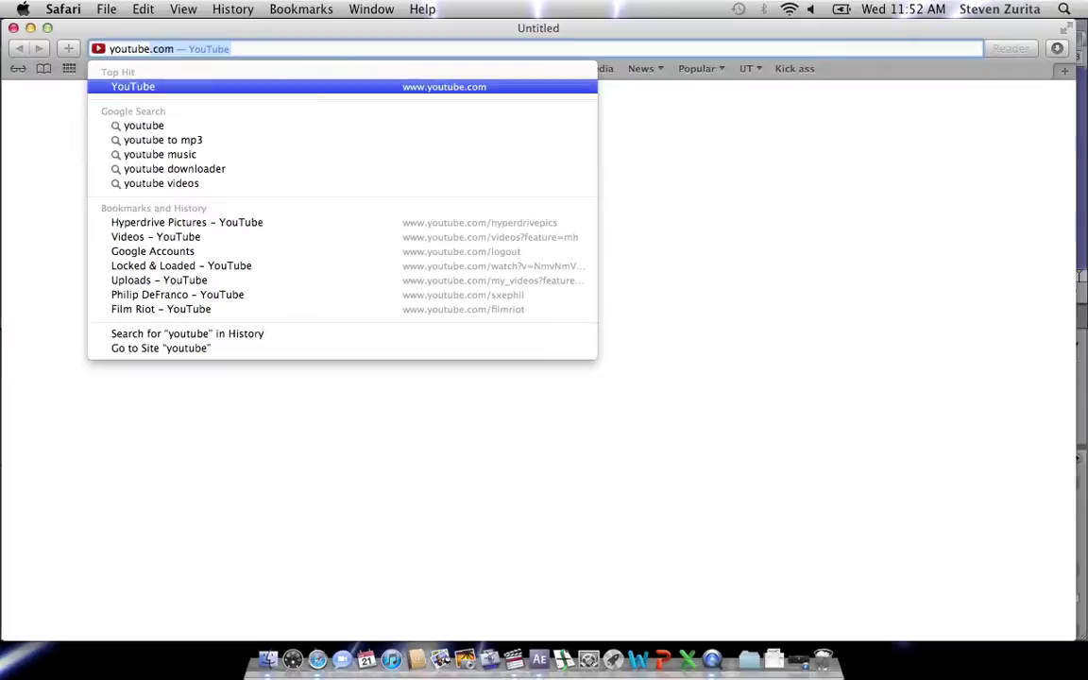
pyautogui.write('/hyperdrivepics')
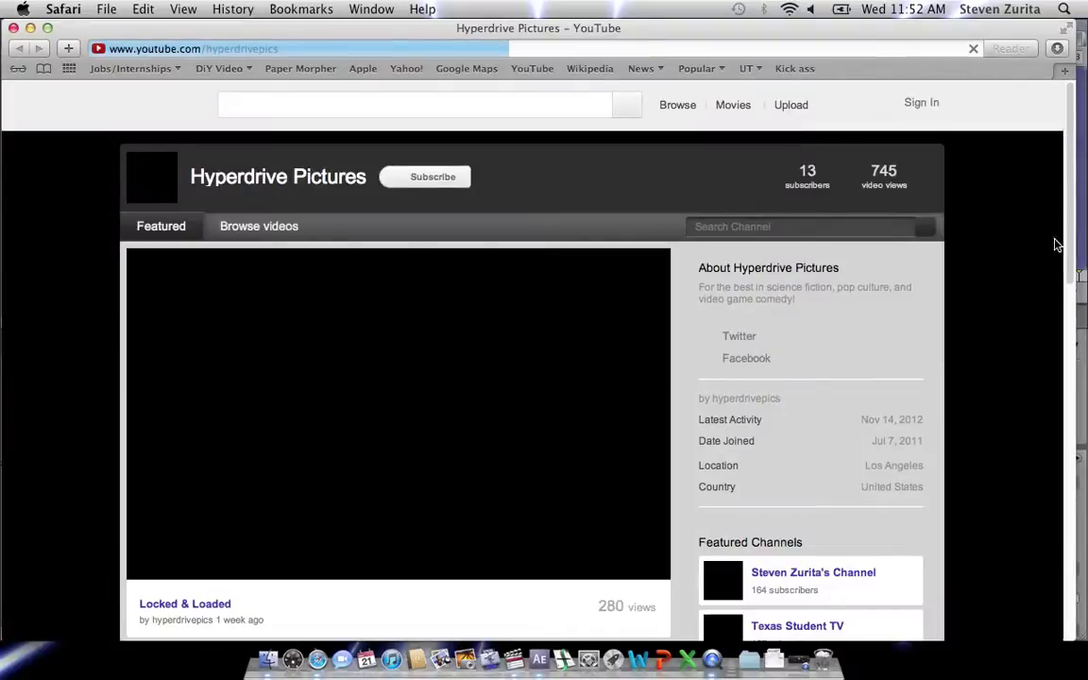
# Step: Scroll through the channel's video uploads, then return to Final Cut Pro
pyautogui.scroll(-15, 1051, 241)
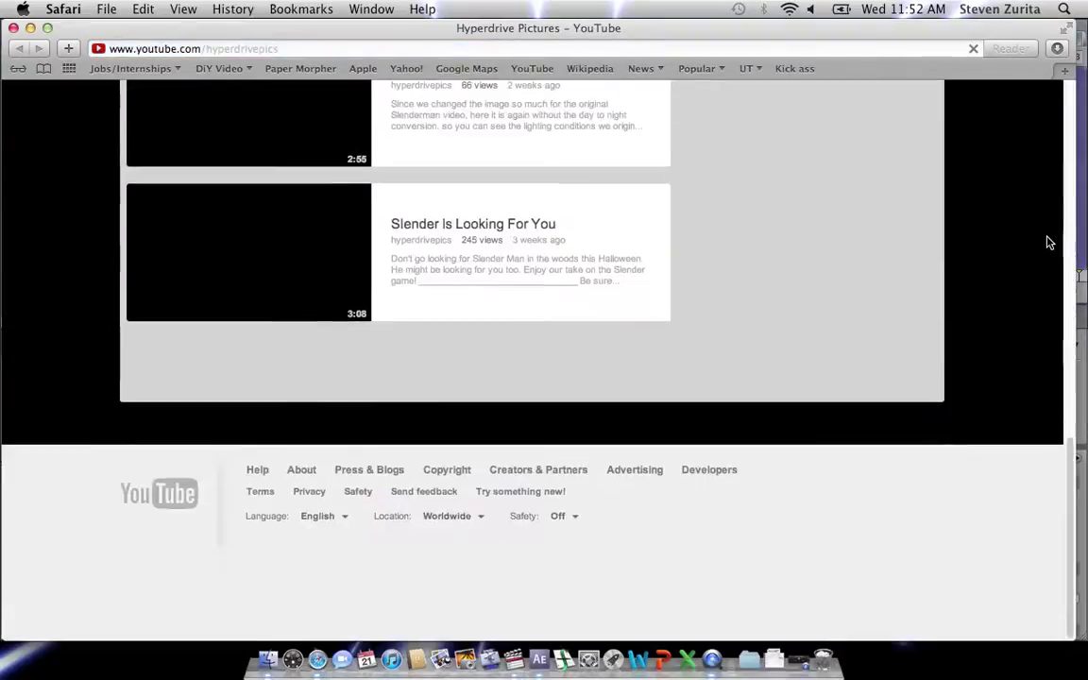
pyautogui.scroll(3, 650, 260)
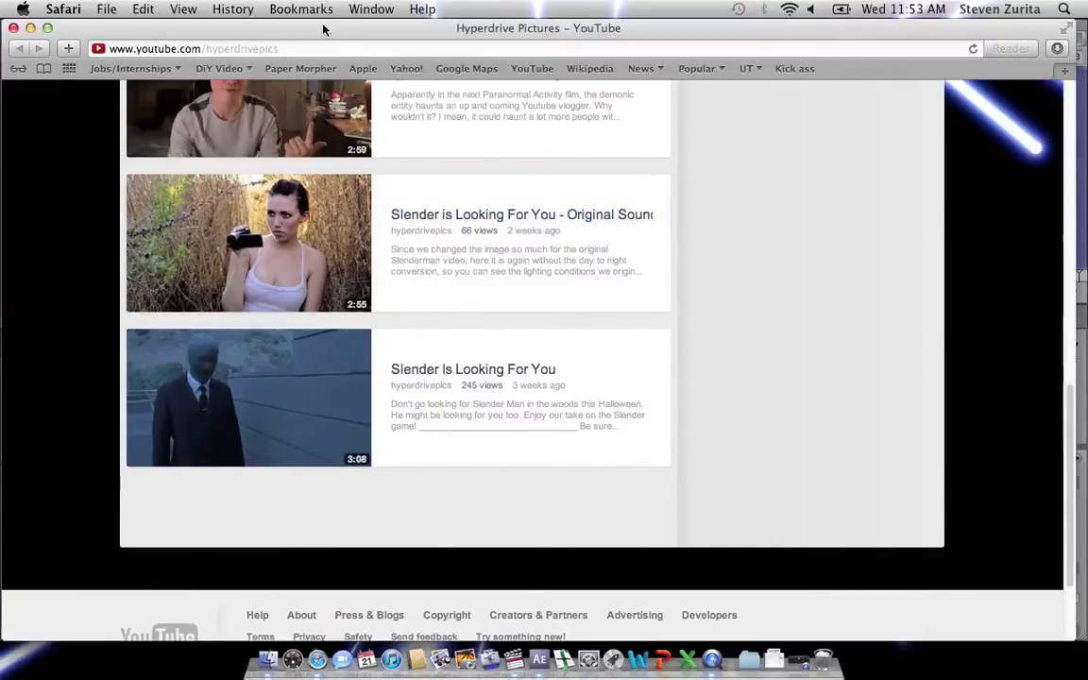
pyautogui.press('super+q')
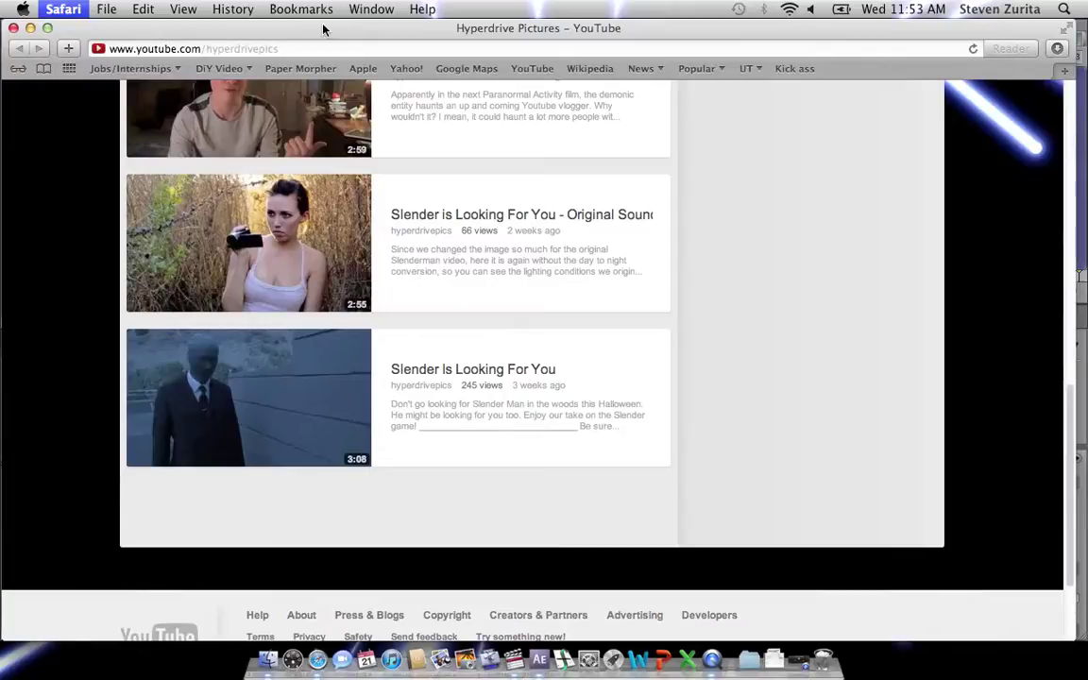
pyautogui.press('super+Tab')
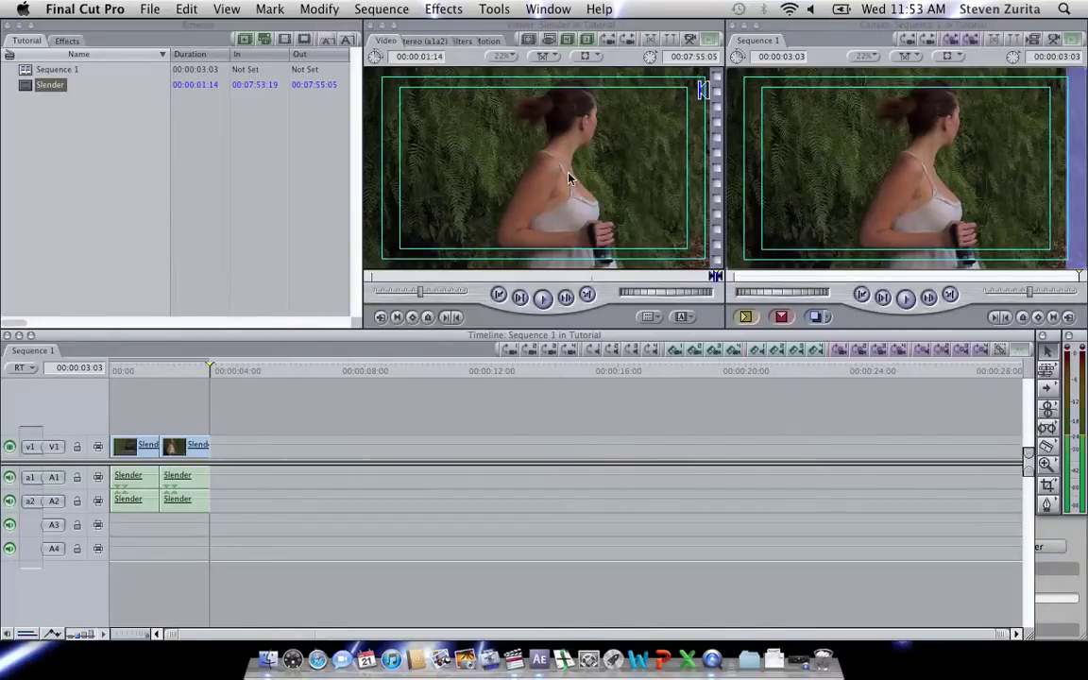
# Step: Load the Slender clip in the Viewer, scrub back through it and jump to its end
pyautogui.doubleClick(27, 85)
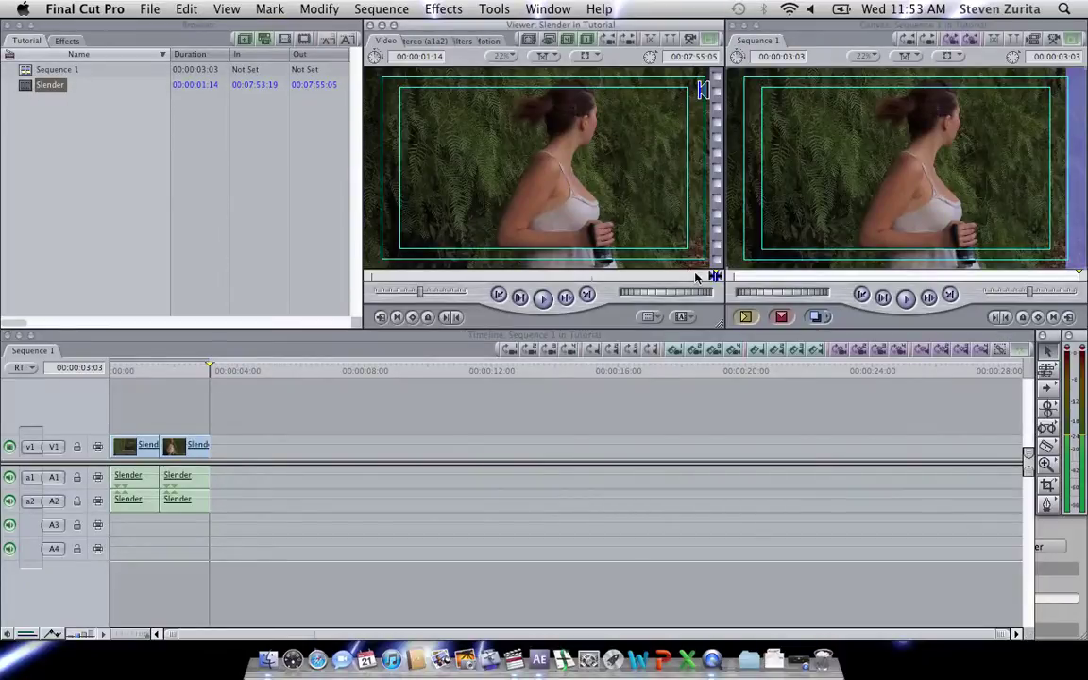
pyautogui.moveTo(699, 281); pyautogui.dragTo(376, 282)
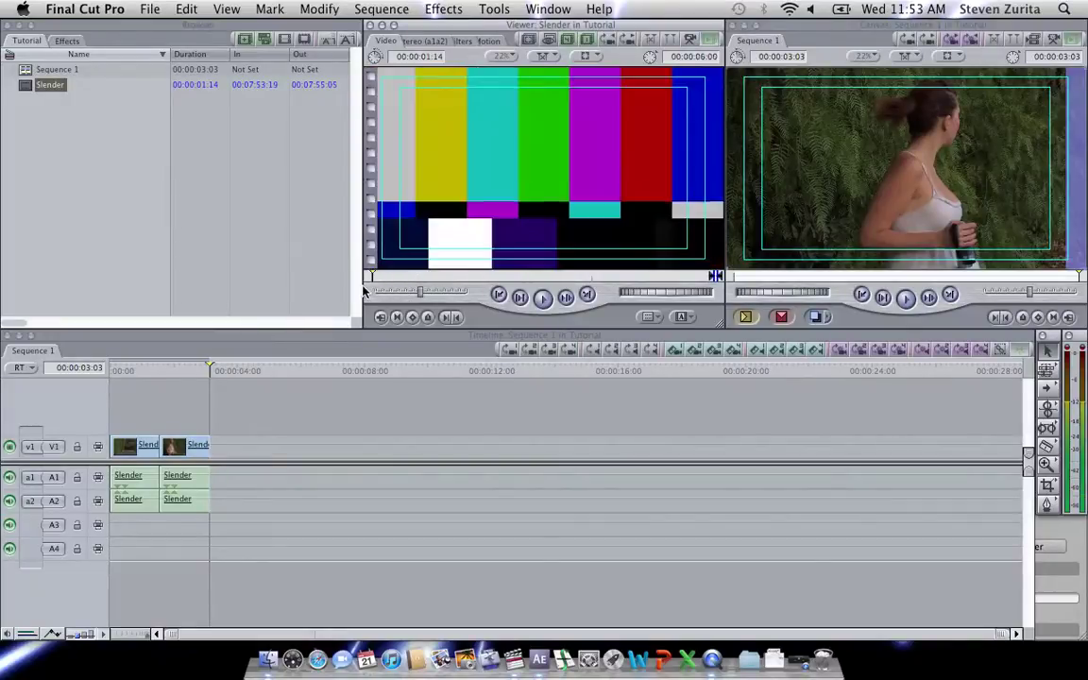
pyautogui.press('End')
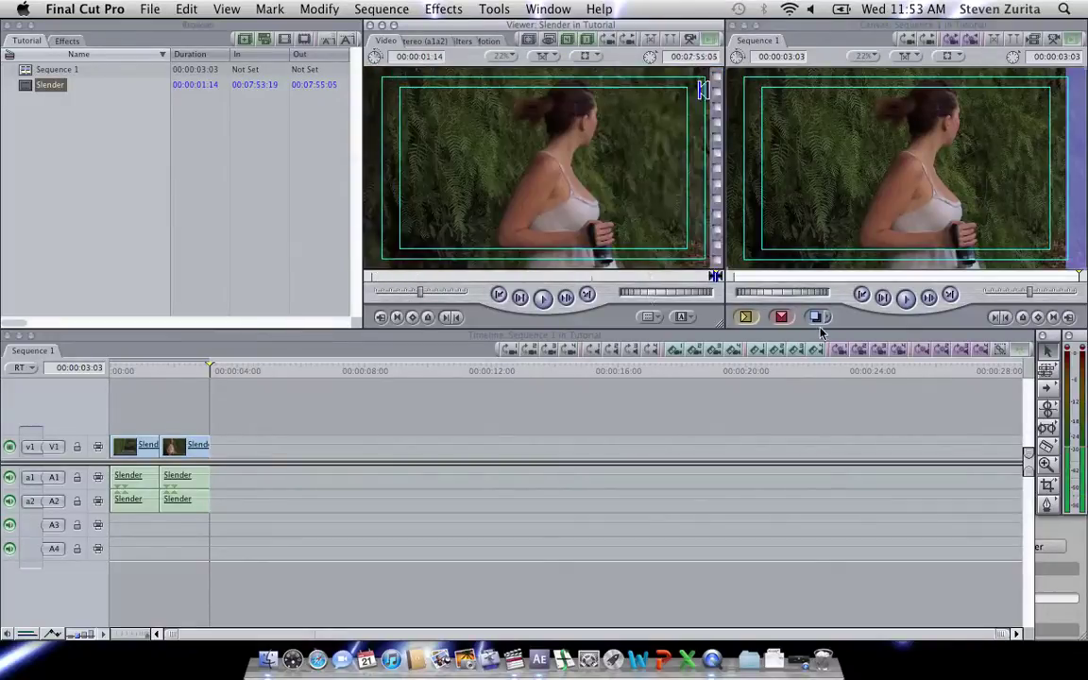
# Step: Add a Matte > Color generator and set its colour to a vivid bright blue
pyautogui.click(680, 317)
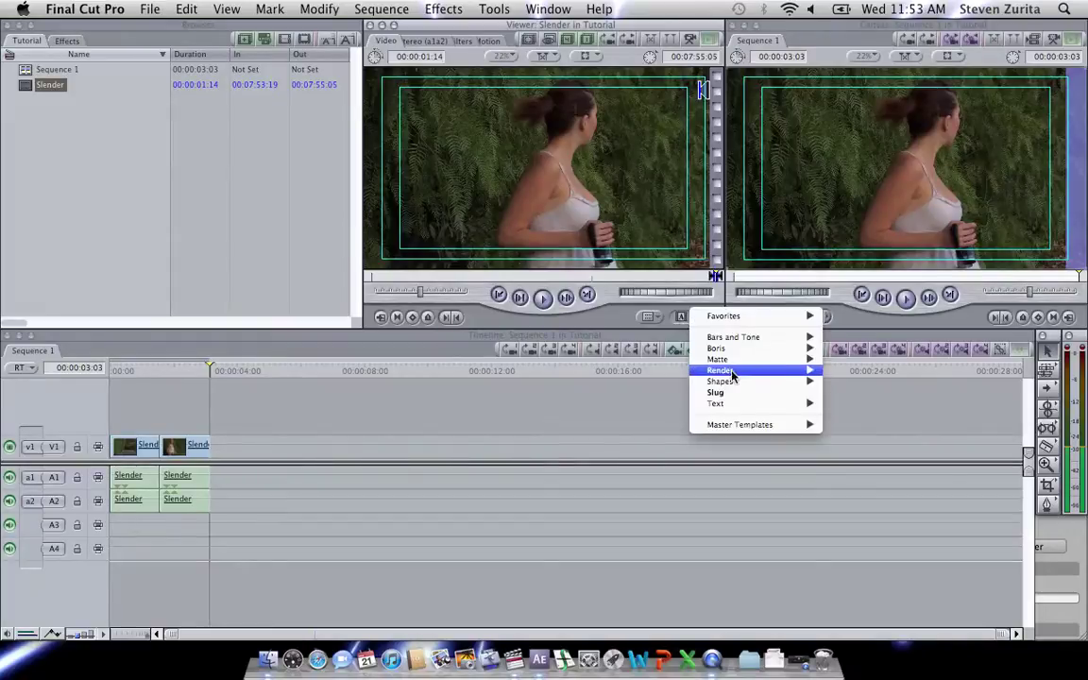
pyautogui.moveTo(728, 362)
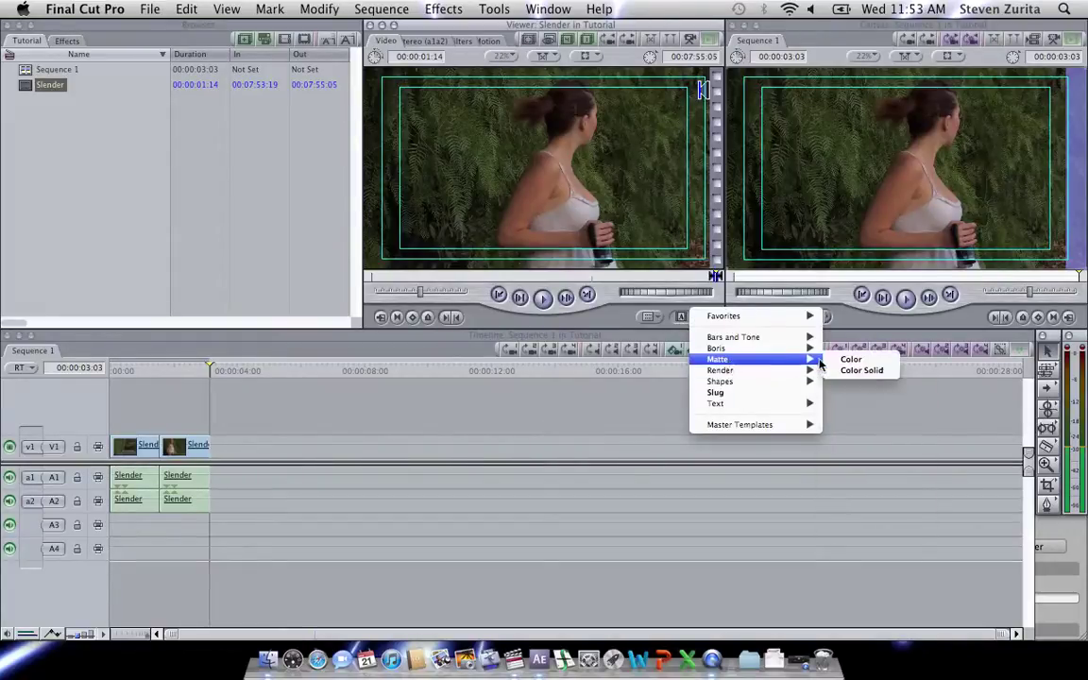
pyautogui.click(838, 360)
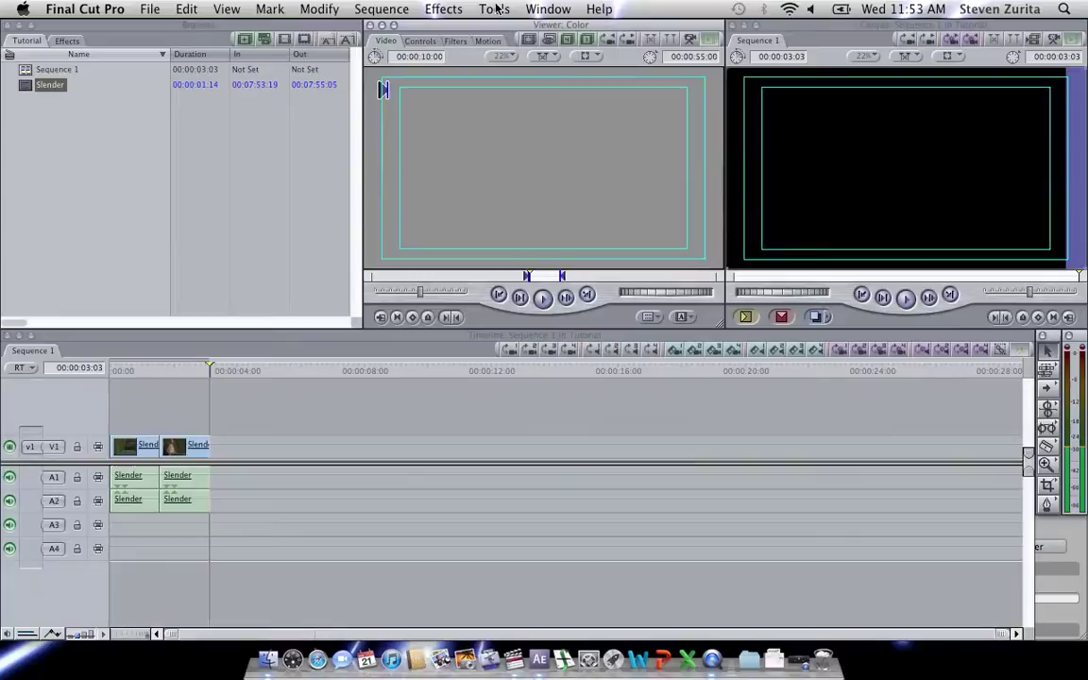
pyautogui.click(421, 41)
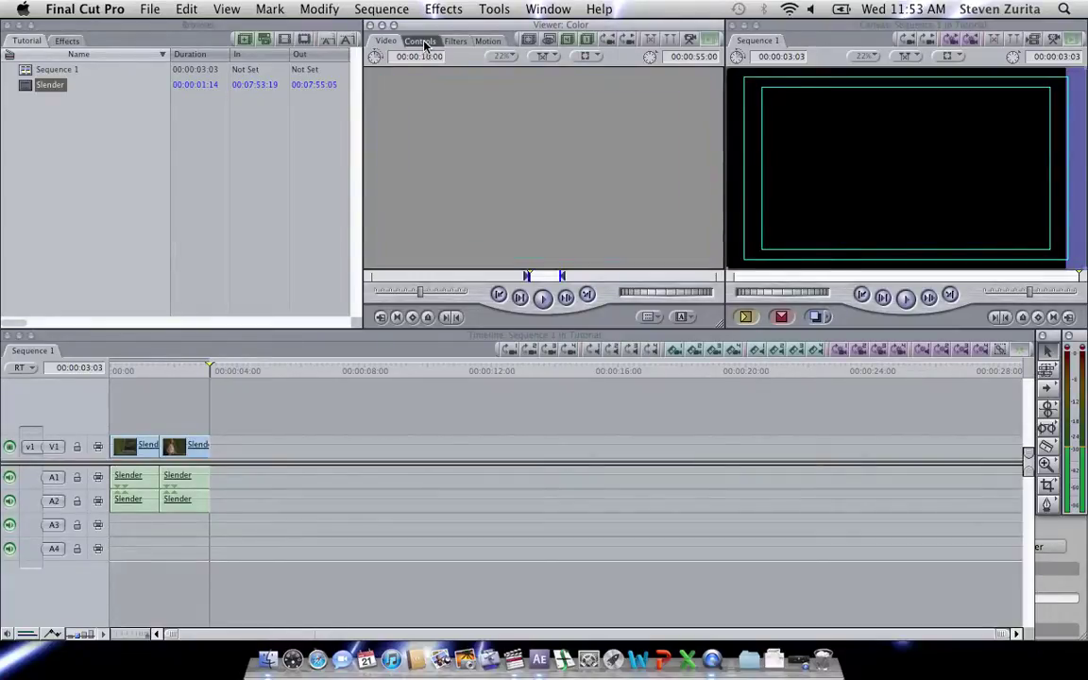
pyautogui.click(527, 89)
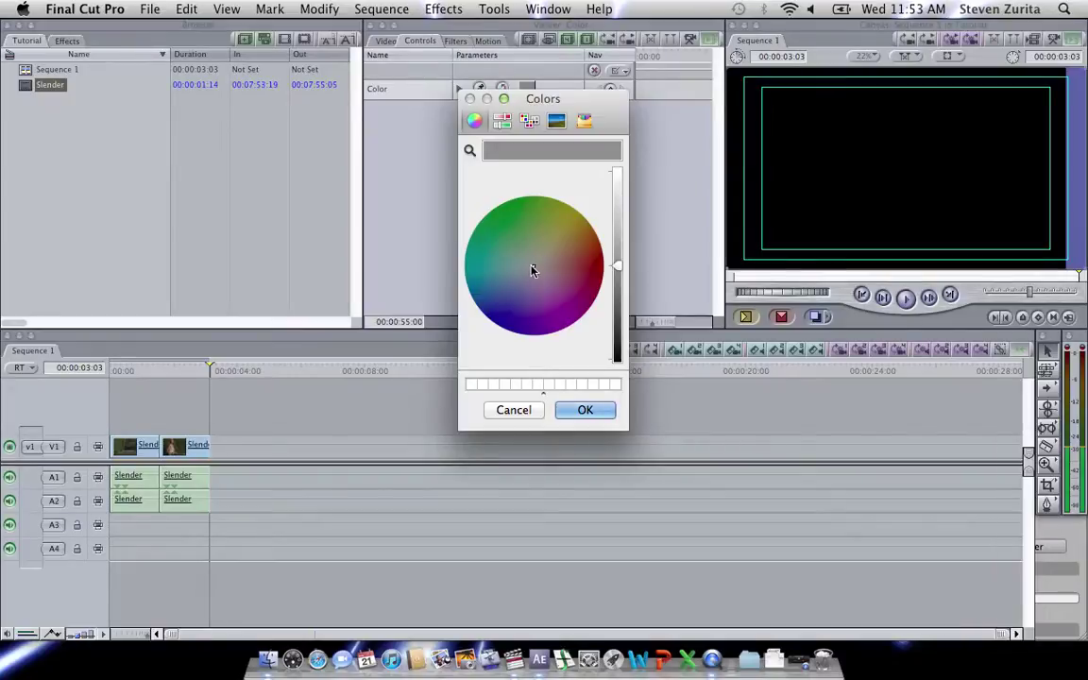
pyautogui.click(500, 326)
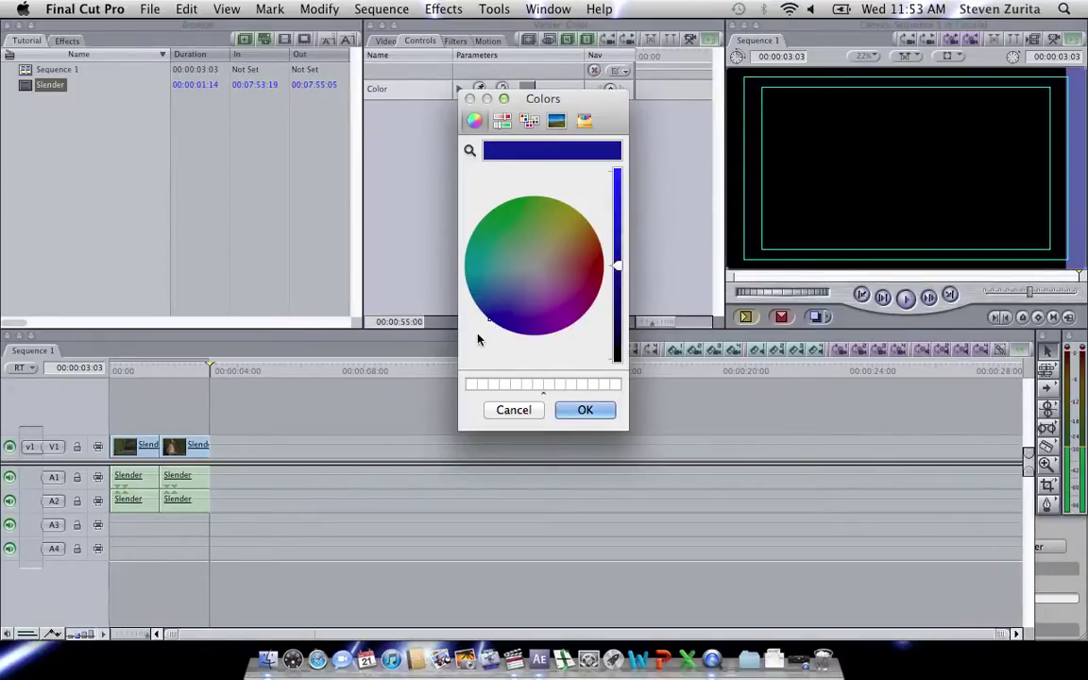
pyautogui.click(489, 317)
pyautogui.moveTo(619, 268); pyautogui.dragTo(616, 172)
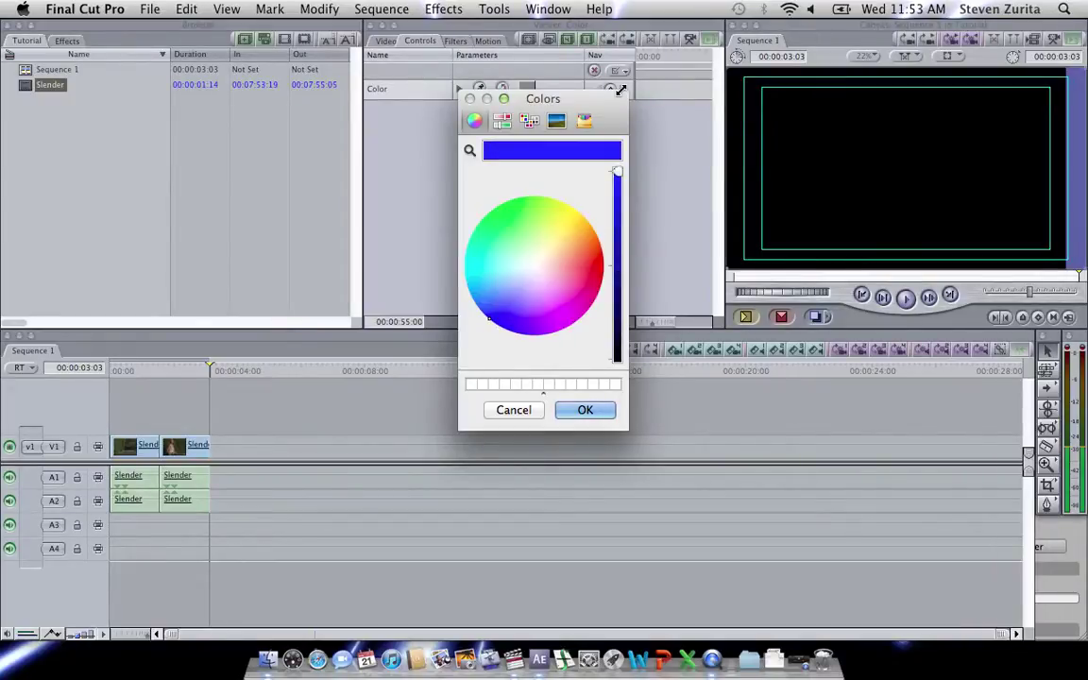
pyautogui.click(576, 410)
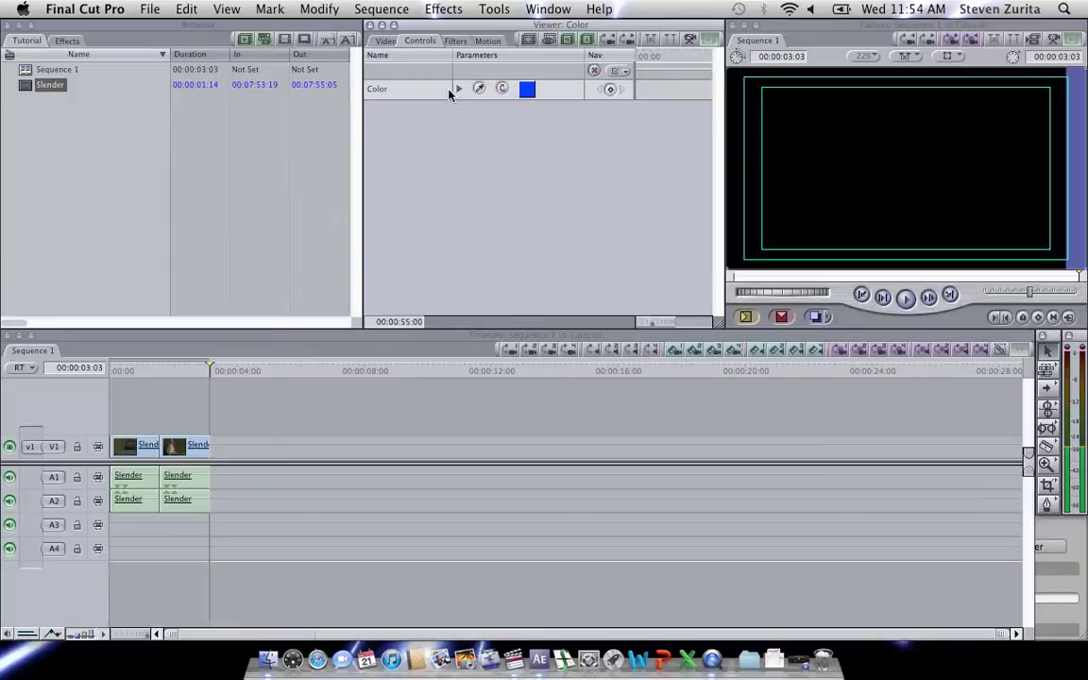
# Step: Place the blue matte on V2 above the Slender clips, trimmed to 00:00:03:03
pyautogui.click(382, 41)
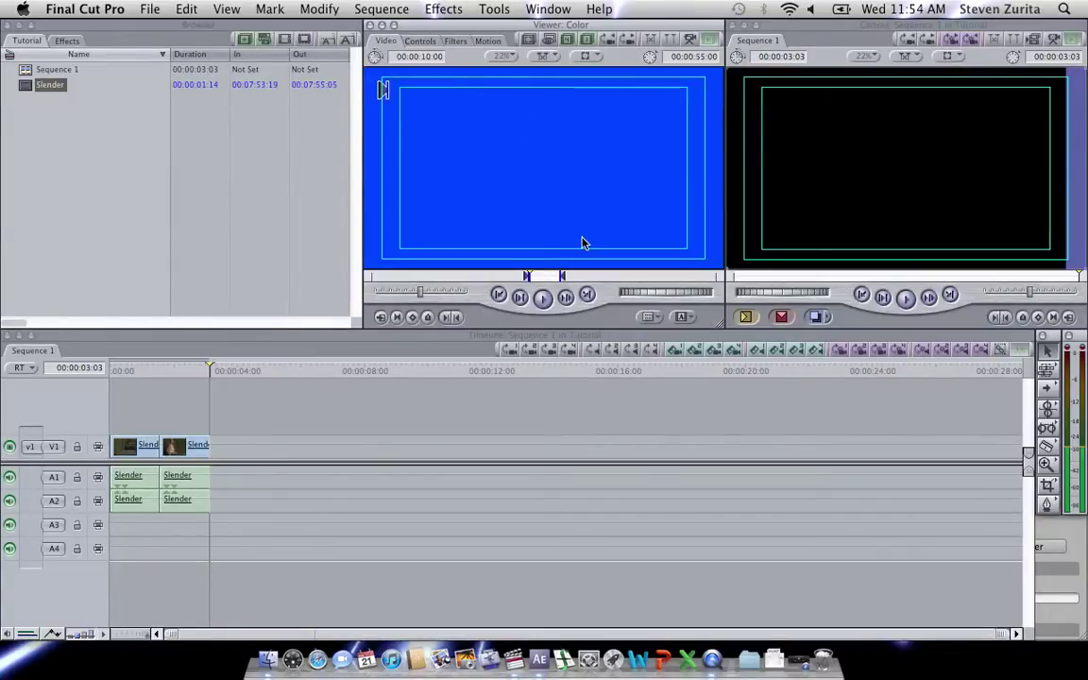
pyautogui.moveTo(585, 229); pyautogui.dragTo(127, 423)
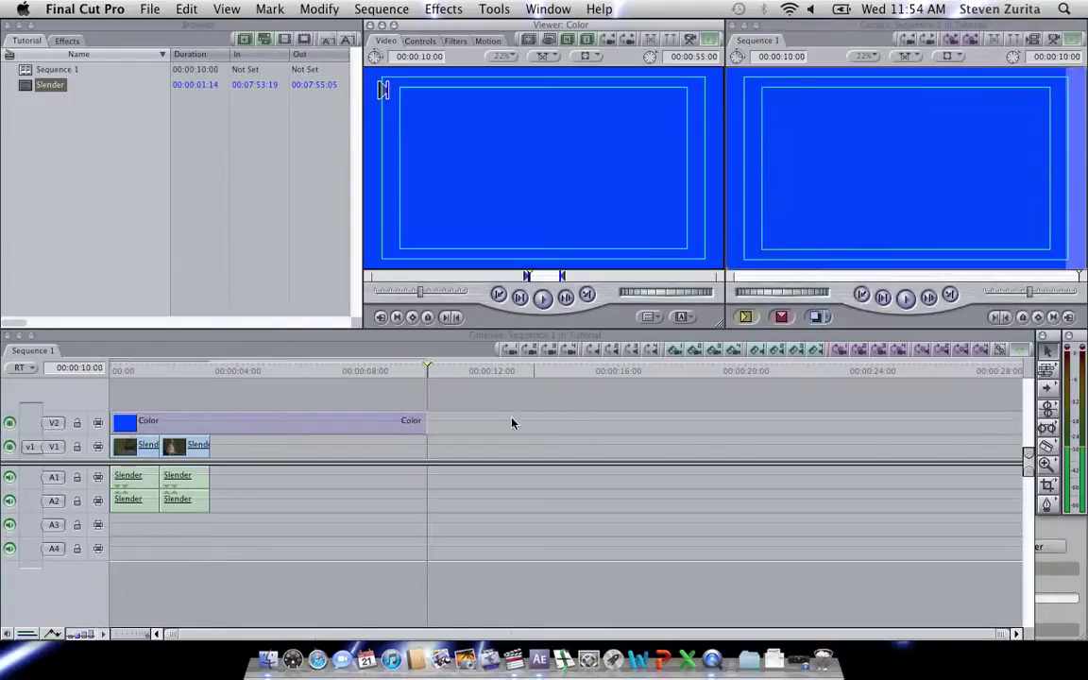
pyautogui.moveTo(426, 421); pyautogui.dragTo(215, 433)
pyautogui.click(133, 371)
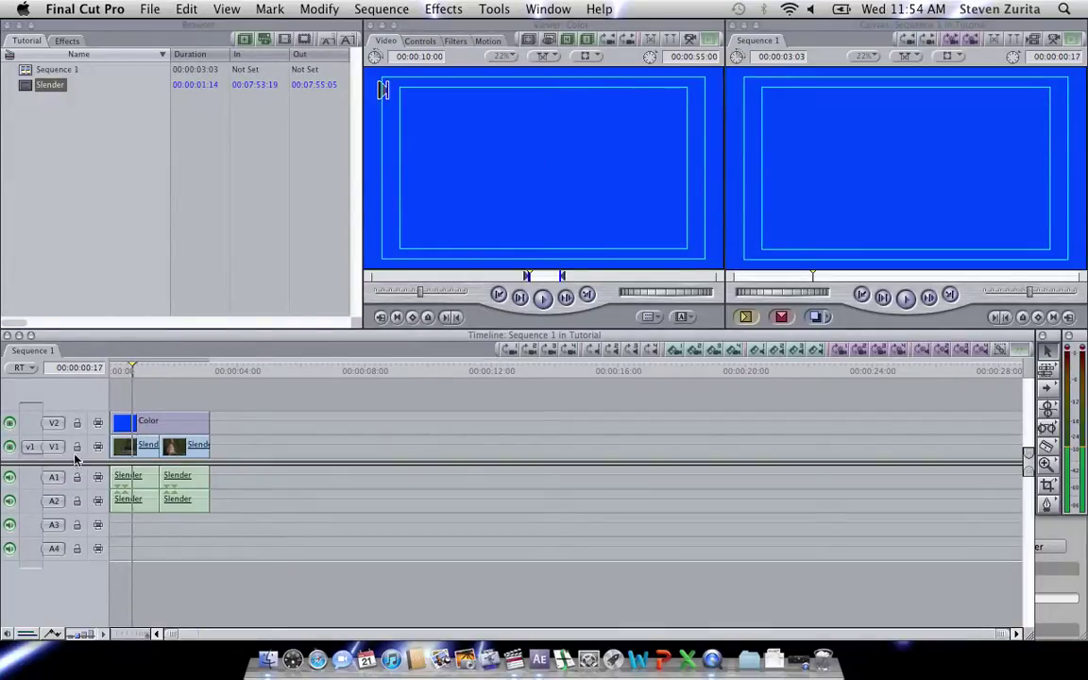
# Step: Set the Color clip's composite mode to Multiply for a blue tint
pyautogui.rightClick(165, 434)
pyautogui.moveTo(215, 551)
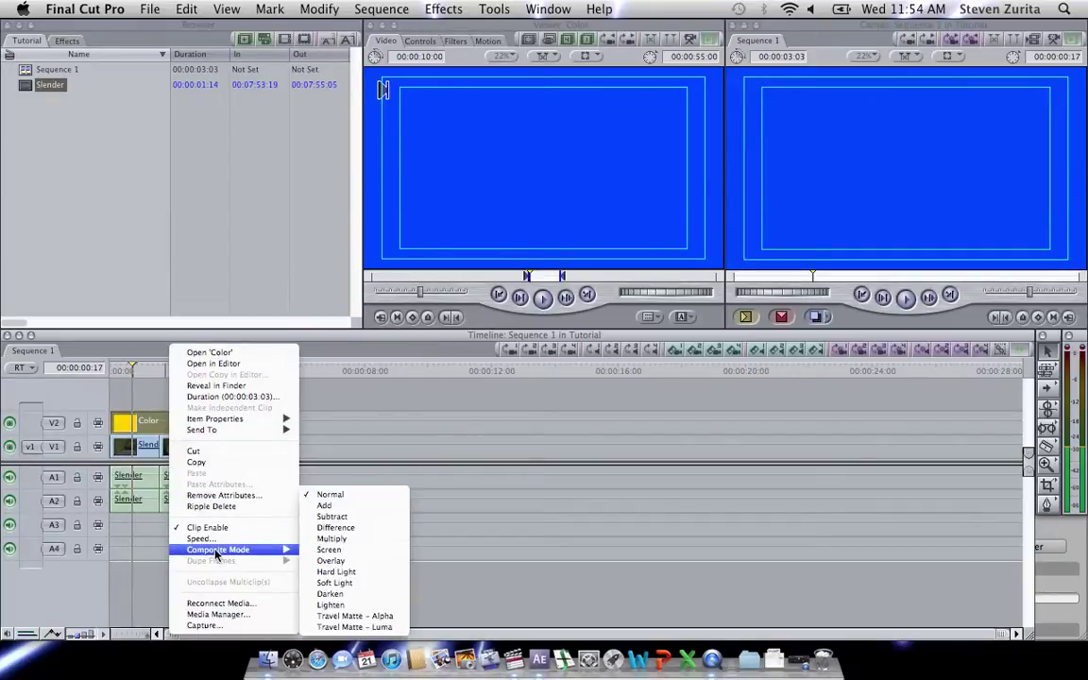
pyautogui.click(330, 538)
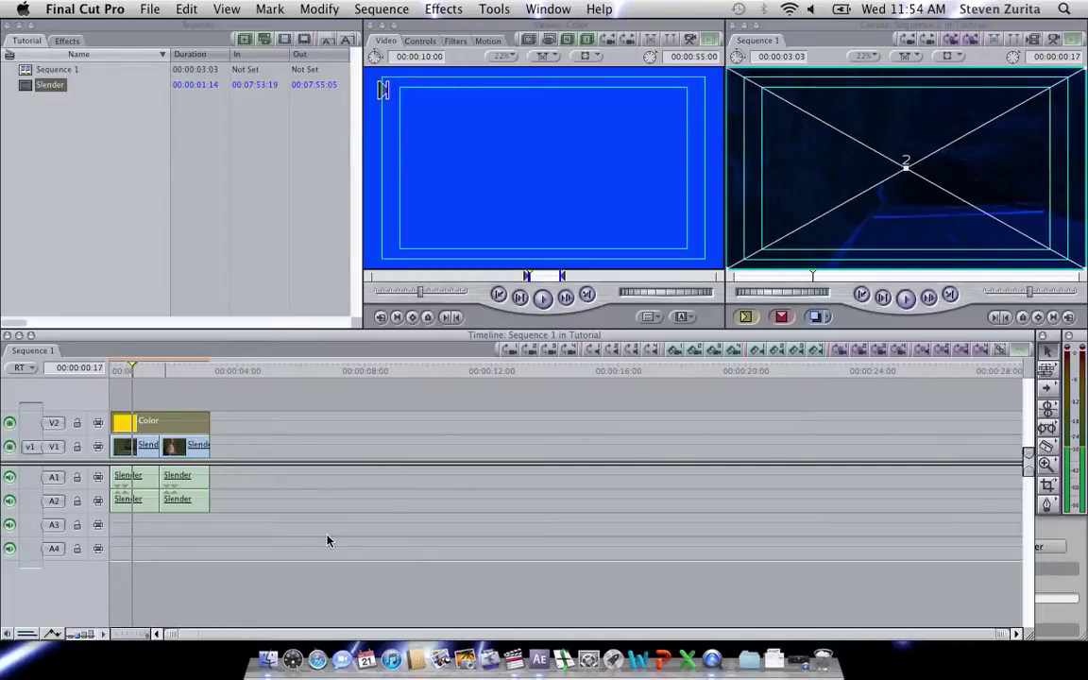
pyautogui.click(184, 428)
# Step: Lower the Color clip's Opacity in its Motion settings to 80
pyautogui.doubleClick(184, 428)
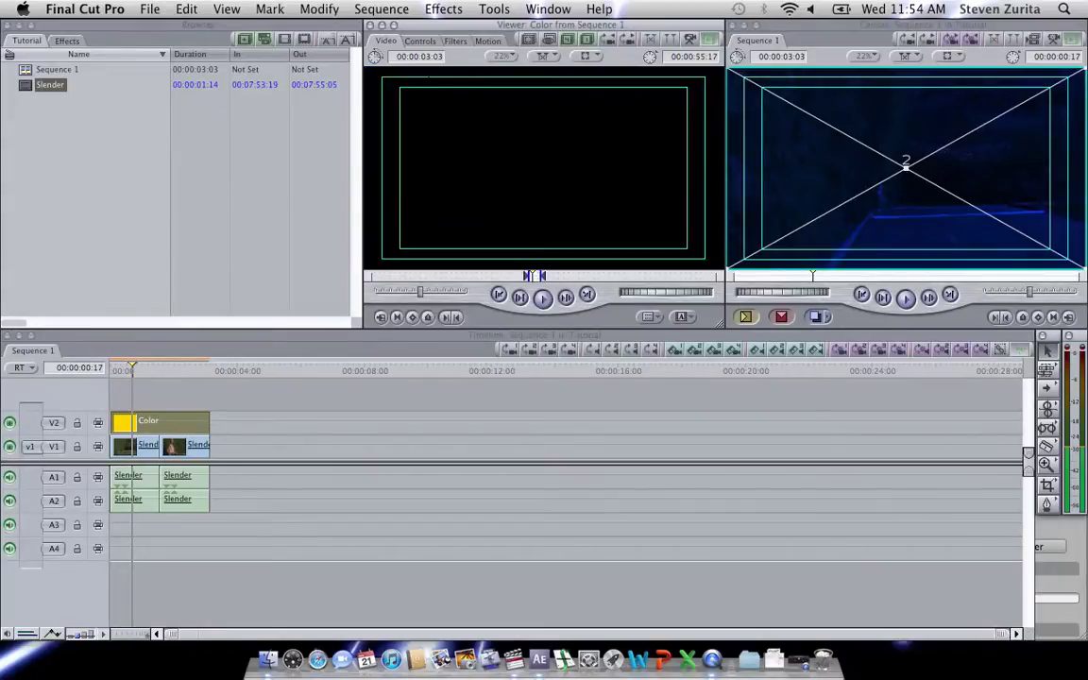
pyautogui.click(485, 40)
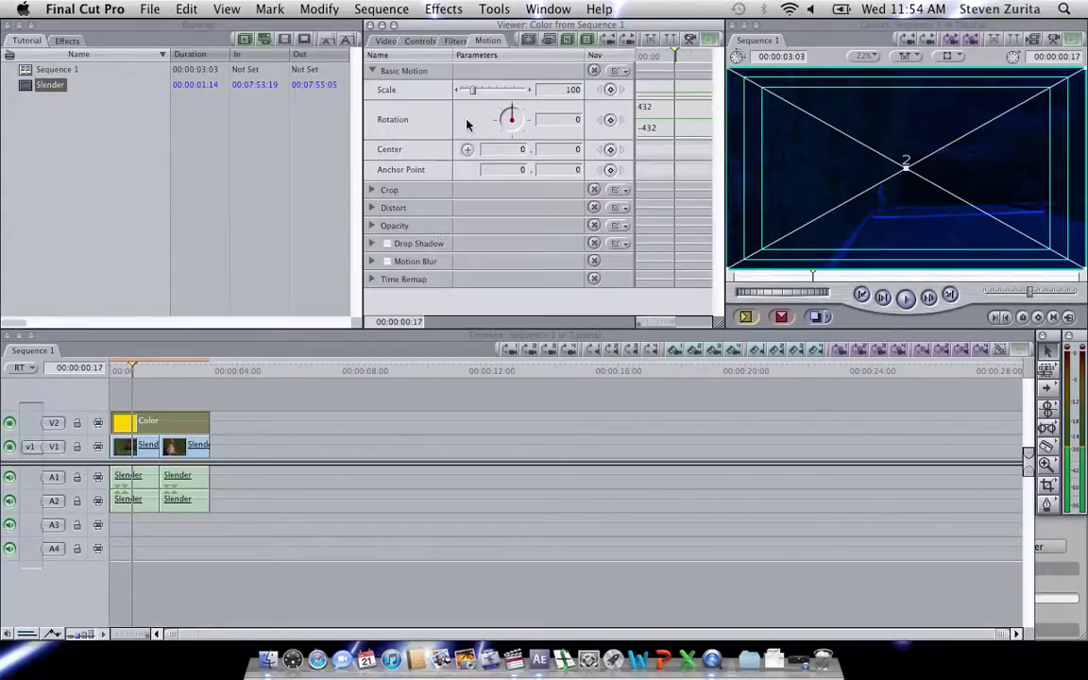
pyautogui.click(373, 226)
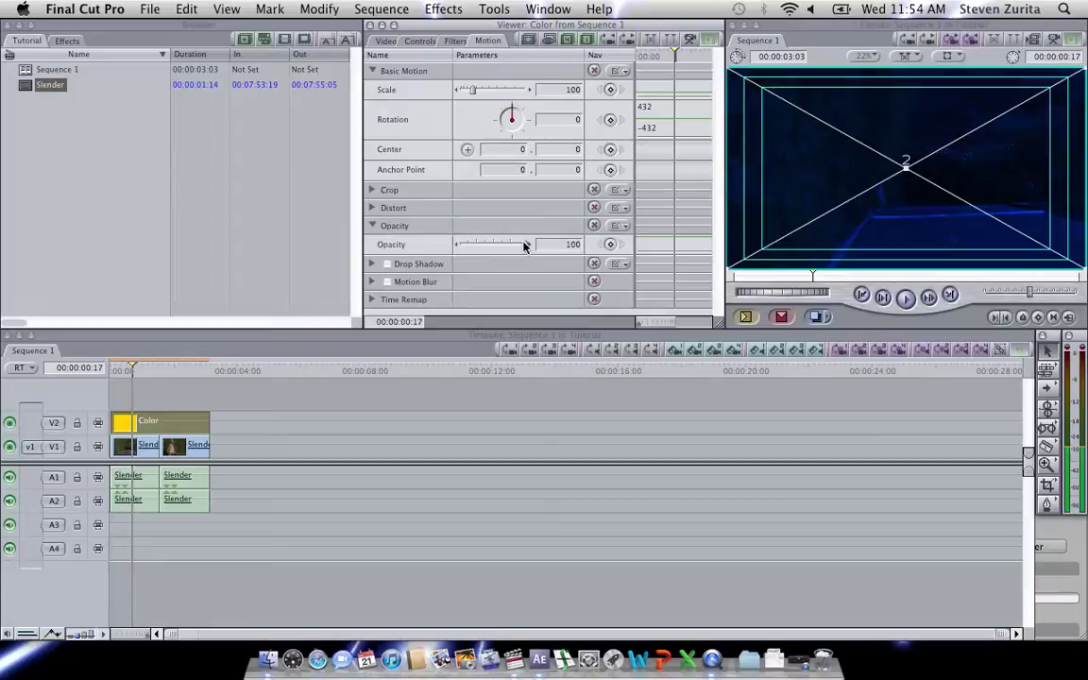
pyautogui.moveTo(526, 248); pyautogui.dragTo(545, 267)
pyautogui.moveTo(526, 247); pyautogui.dragTo(513, 251)
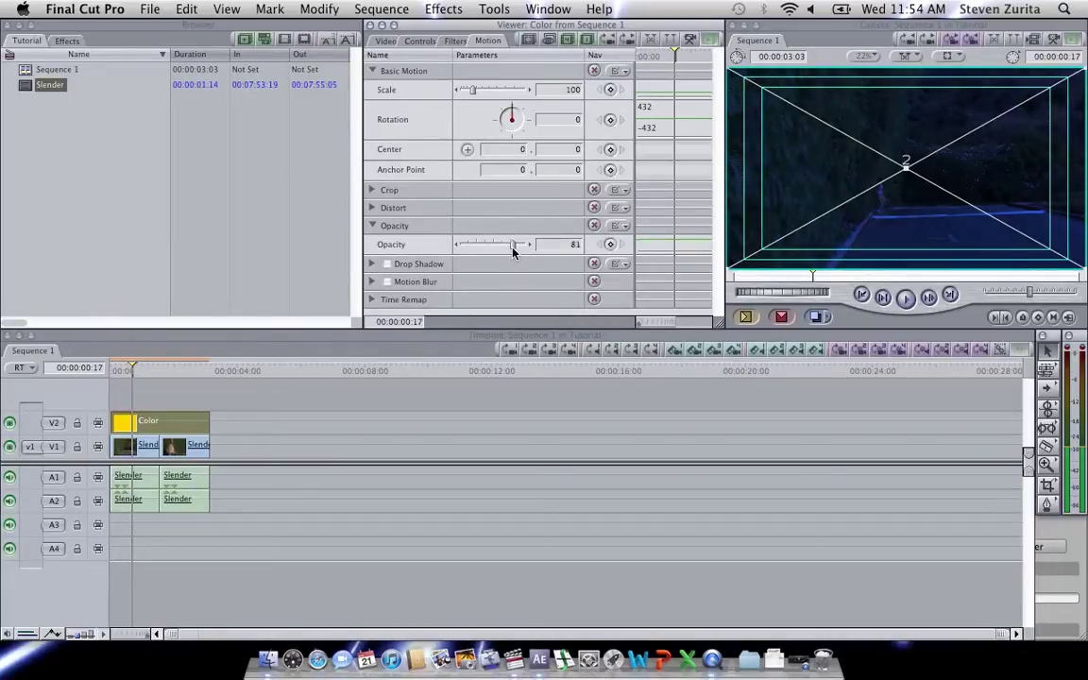
pyautogui.click(456, 246)
# Step: Switch to the Color Correction window arrangement with Vectorscope, Histogram, Waveform and RGB Parade
pyautogui.click(547, 8)
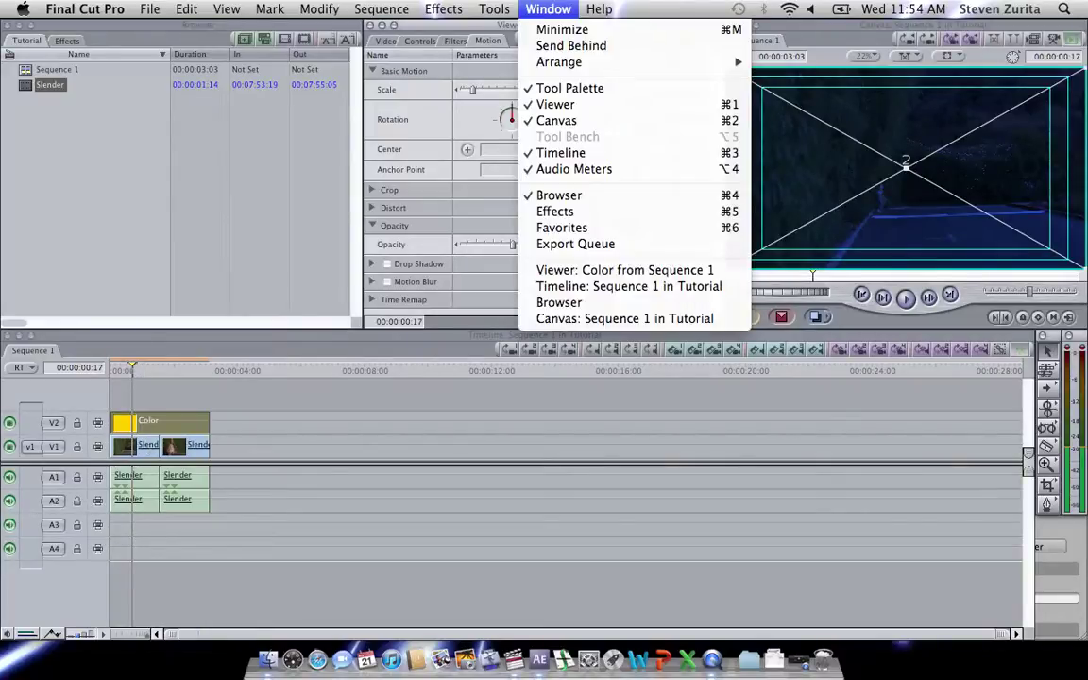
pyautogui.moveTo(586, 62)
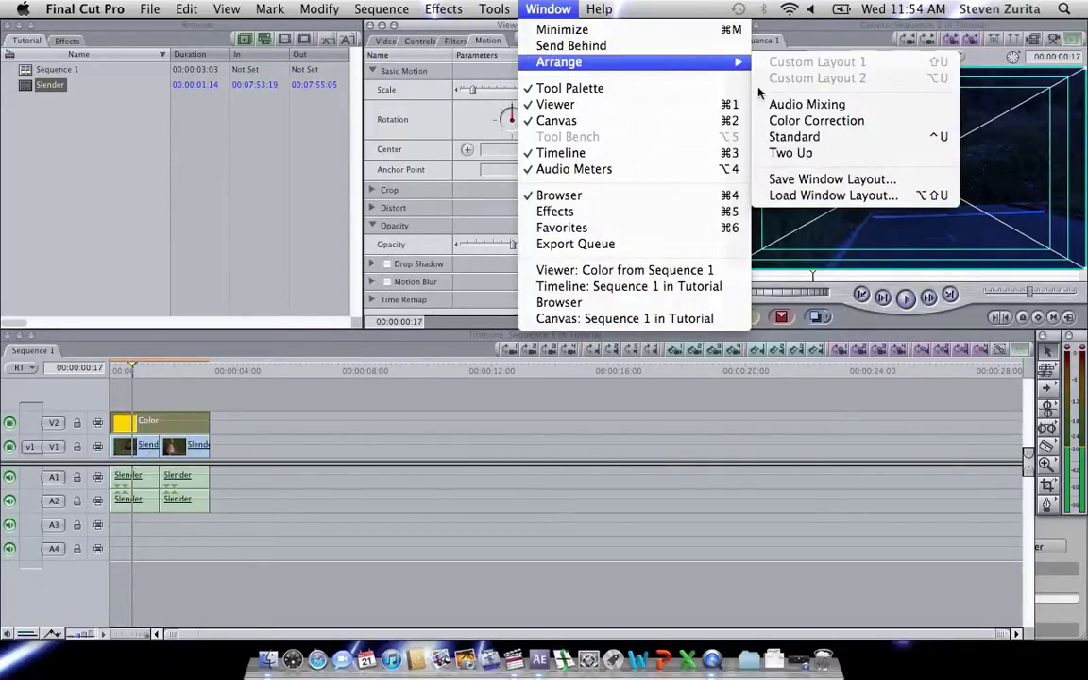
pyautogui.click(808, 122)
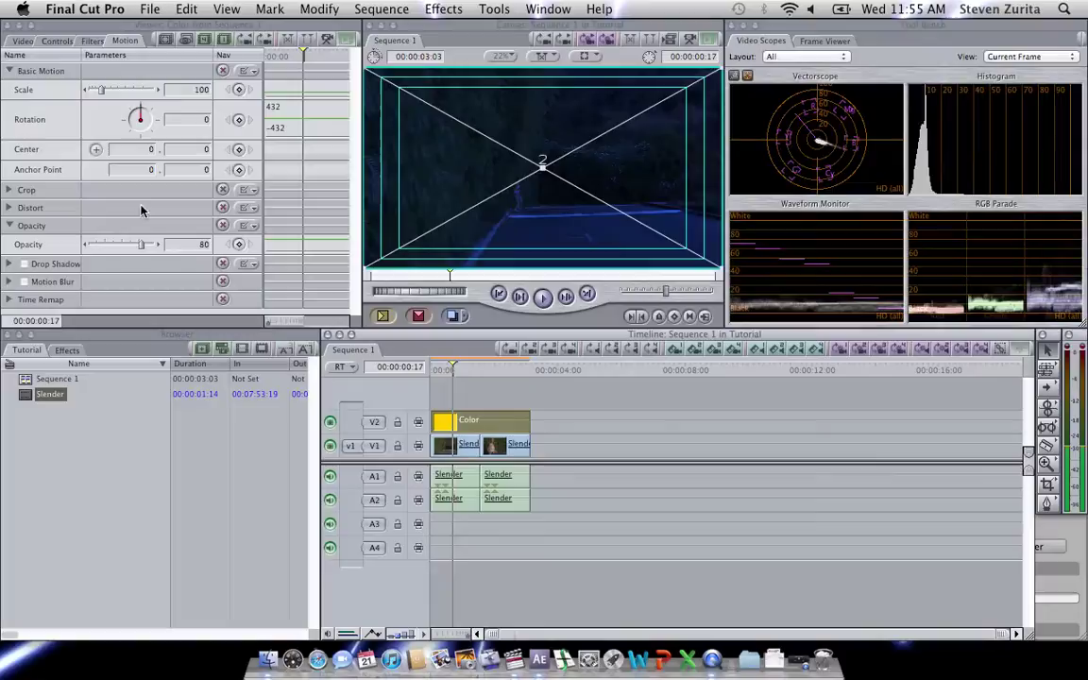
# Step: Compare the blue overlay at different opacities, settle it at 65, then deselect the clip
pyautogui.click(140, 243)
pyautogui.moveTo(128, 252); pyautogui.dragTo(45, 257)
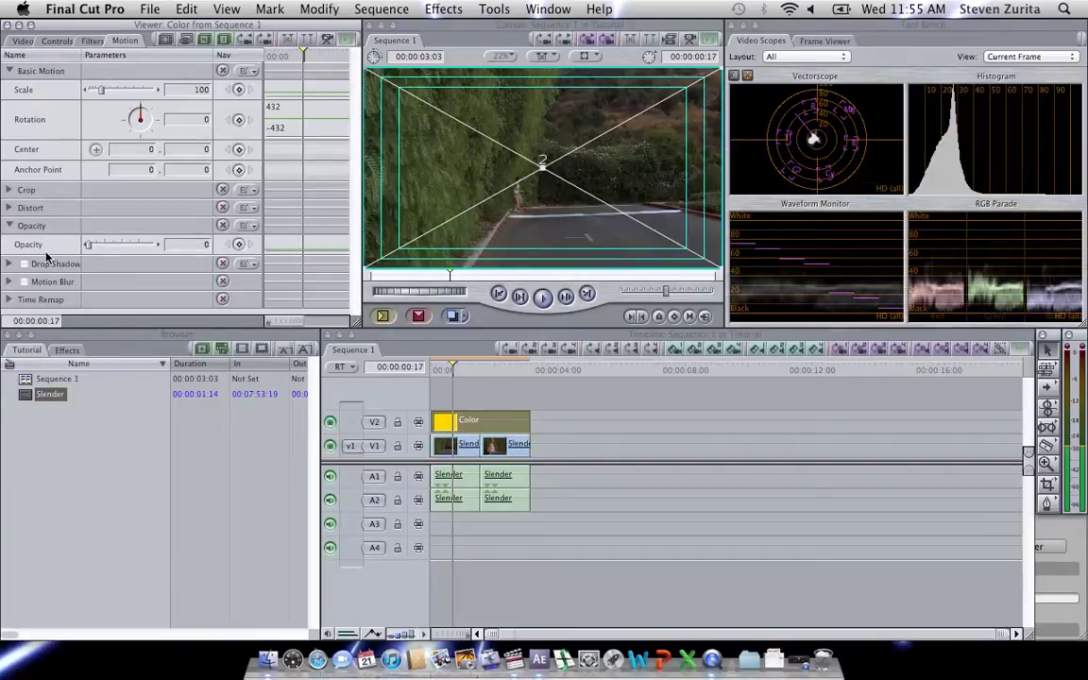
pyautogui.moveTo(94, 252); pyautogui.dragTo(130, 247)
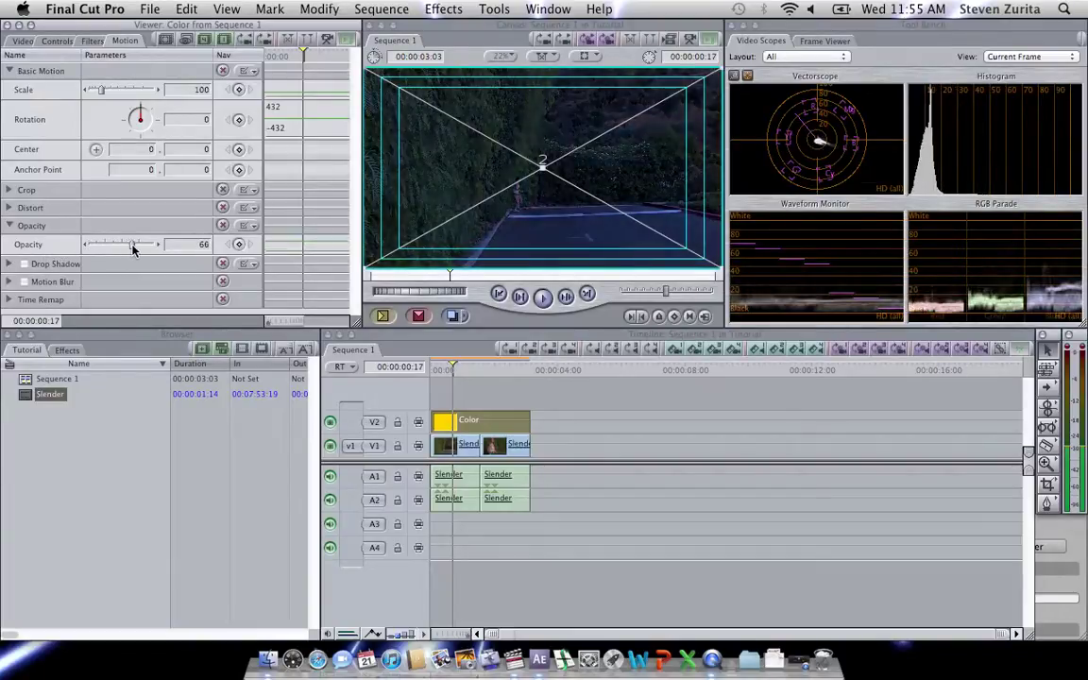
pyautogui.moveTo(132, 244); pyautogui.dragTo(143, 248)
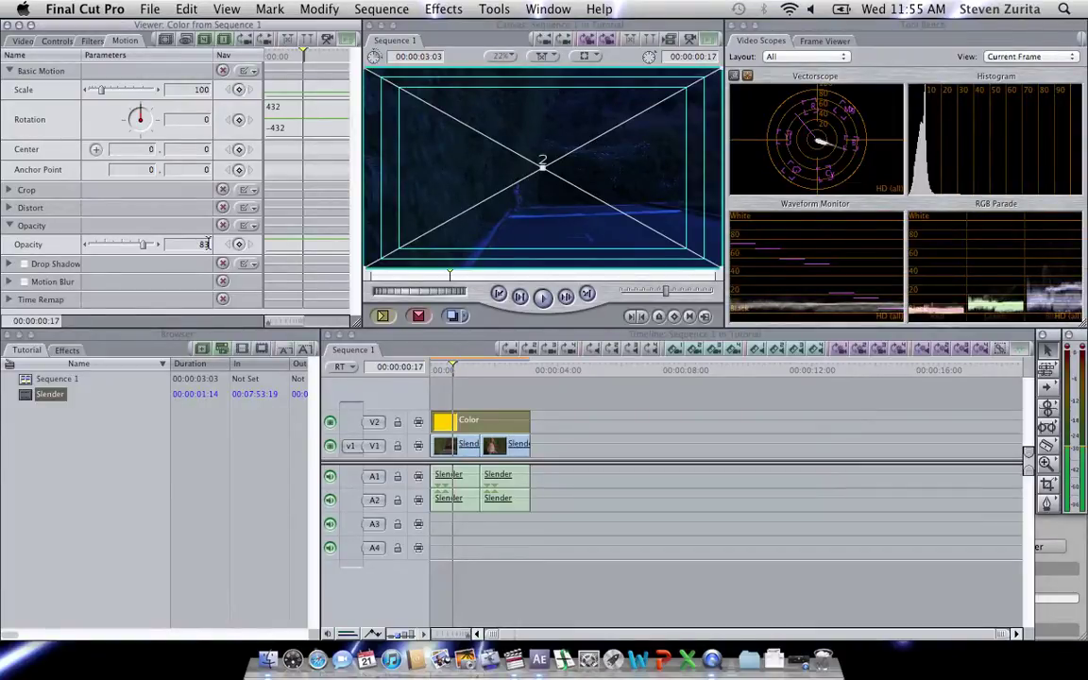
pyautogui.moveTo(144, 247); pyautogui.dragTo(131, 247)
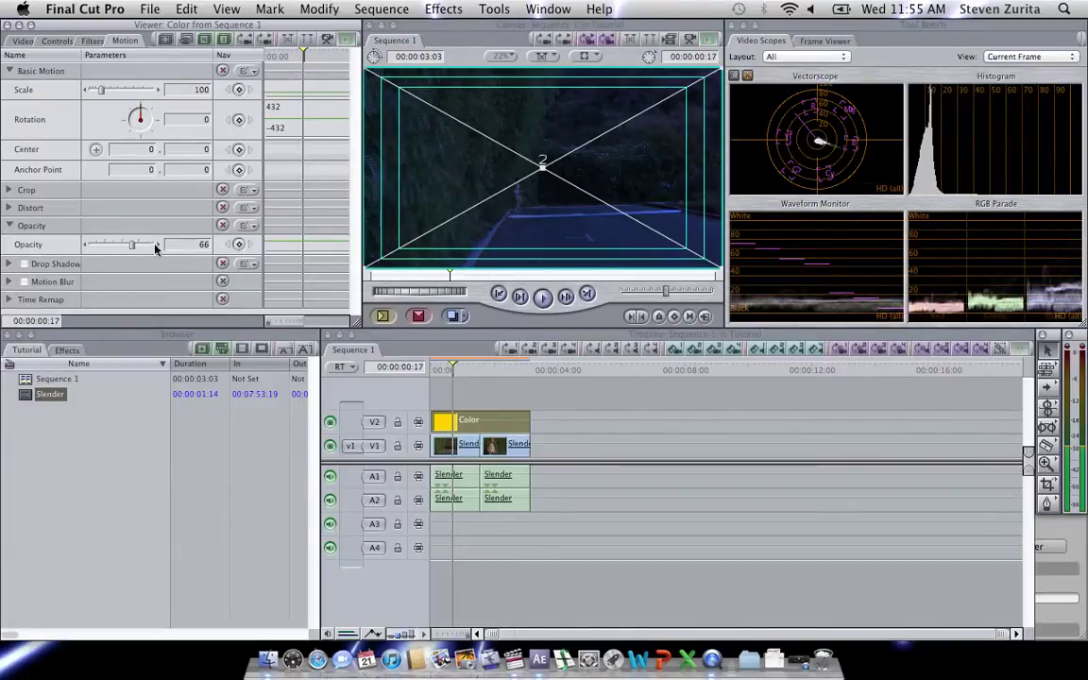
pyautogui.scroll(-1, 175, 247)
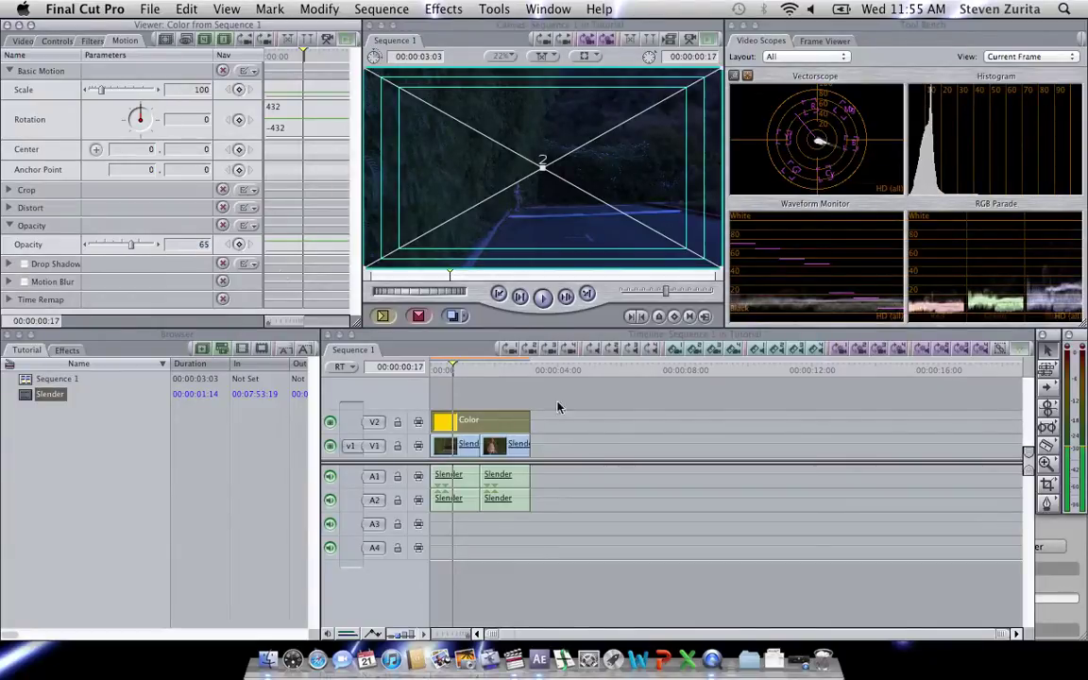
pyautogui.click(633, 436)
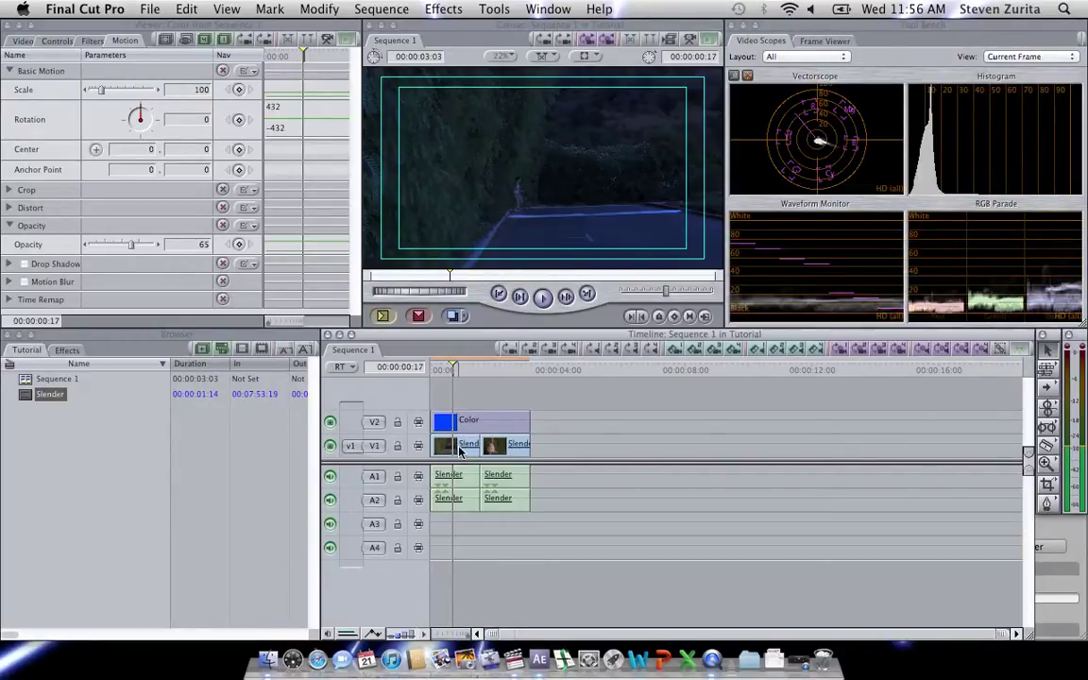
# Step: Open the first Slender clip's settings in the Viewer
pyautogui.doubleClick(461, 451)
pyautogui.click(442, 9)
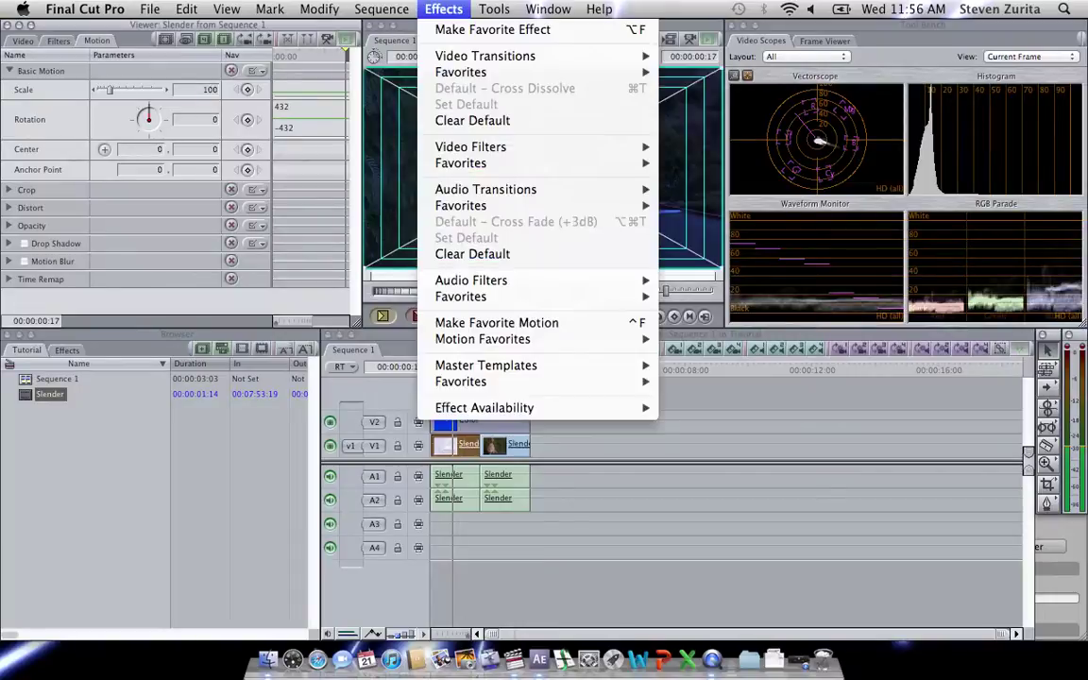
pyautogui.moveTo(462, 156)
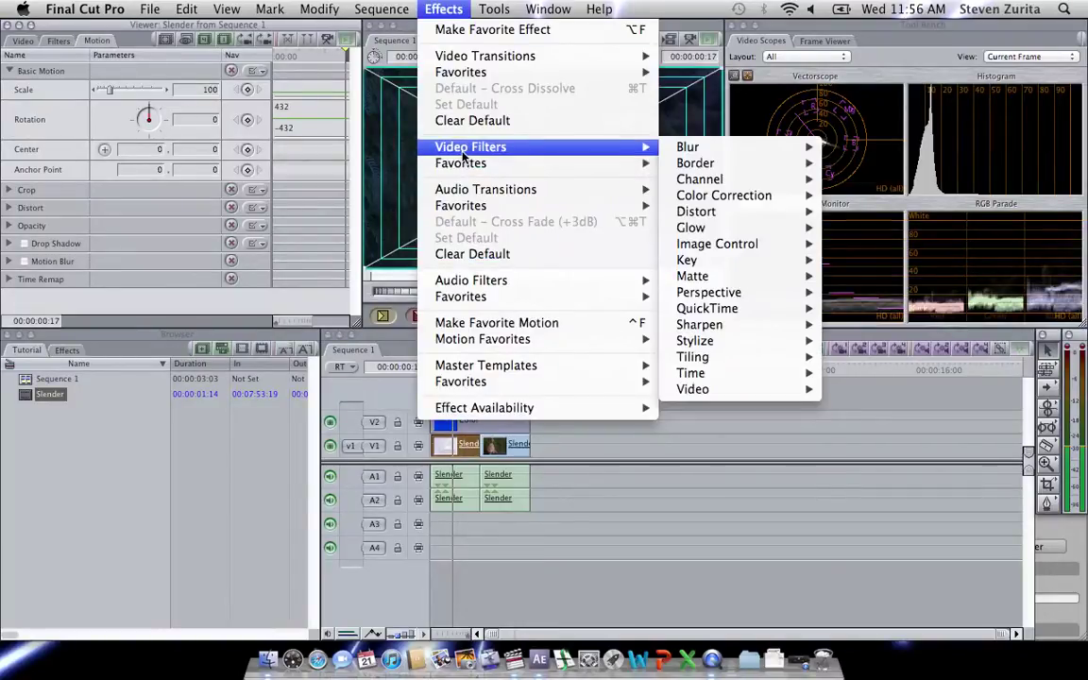
pyautogui.click(374, 408)
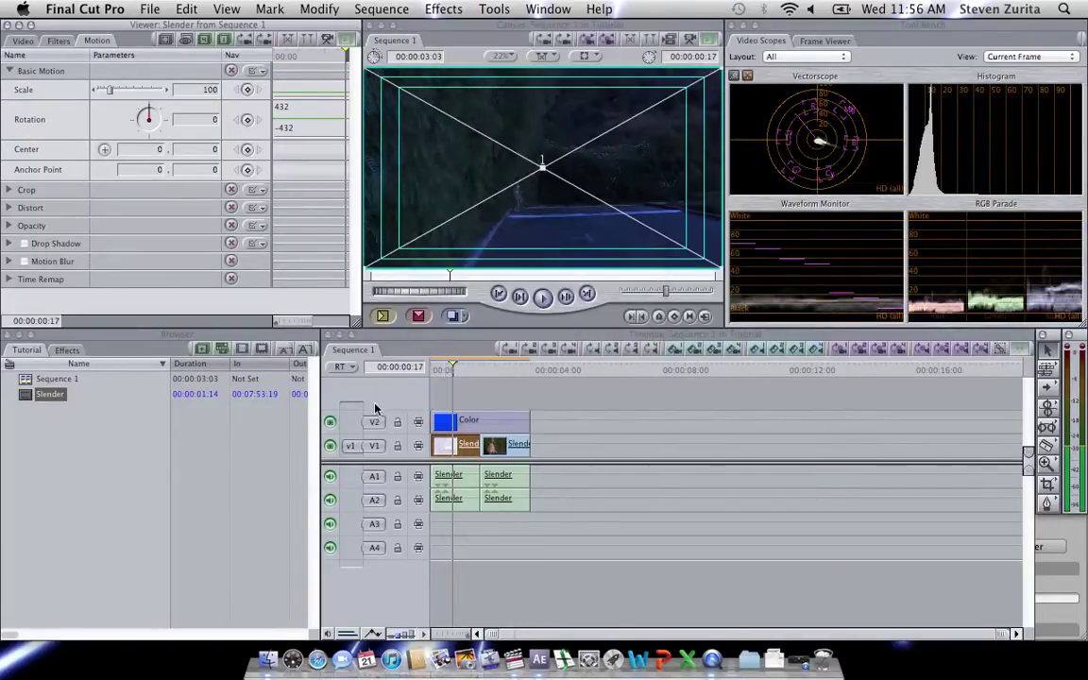
pyautogui.click(446, 445)
pyautogui.doubleClick(446, 444)
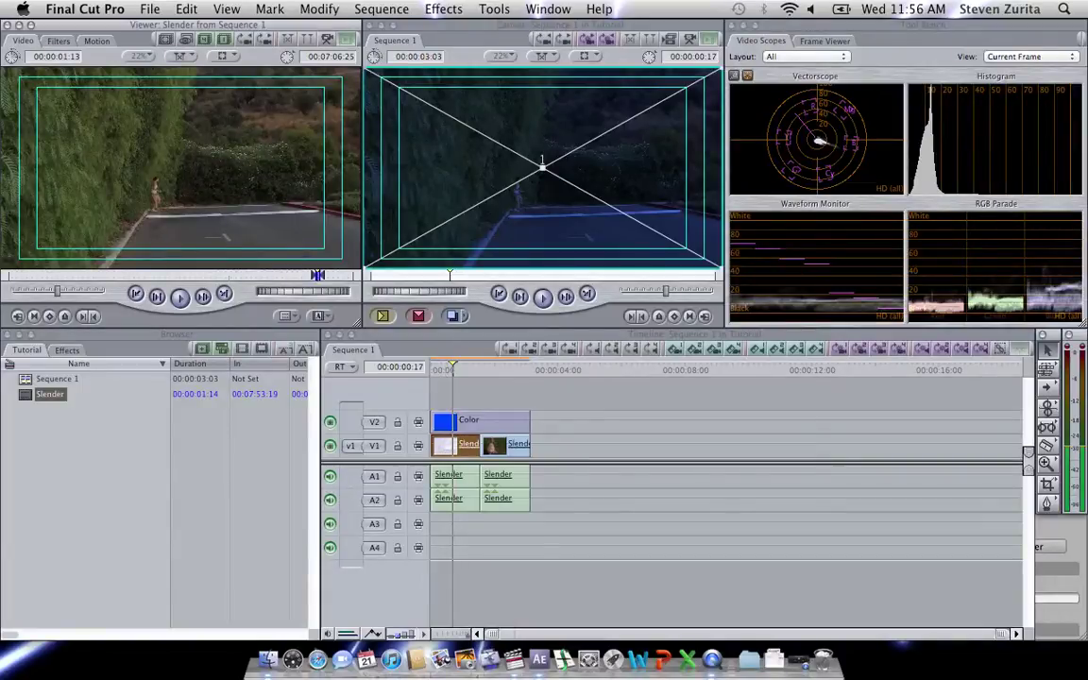
# Step: Apply a Color Corrector filter to the clip and pull its saturation well down
pyautogui.click(443, 9)
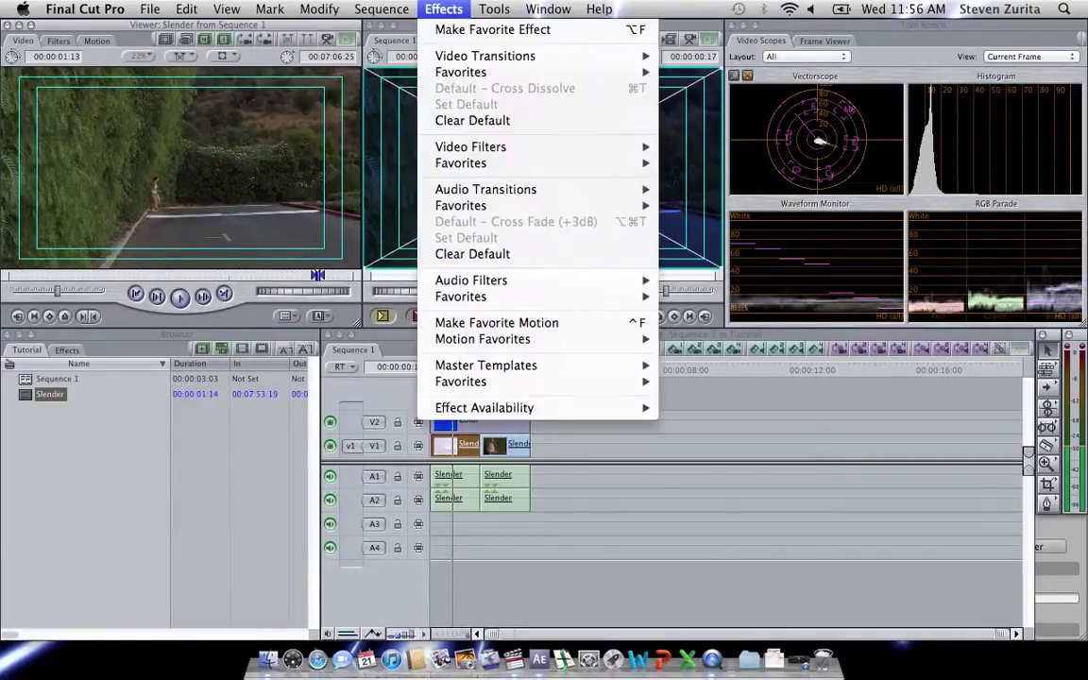
pyautogui.moveTo(497, 149)
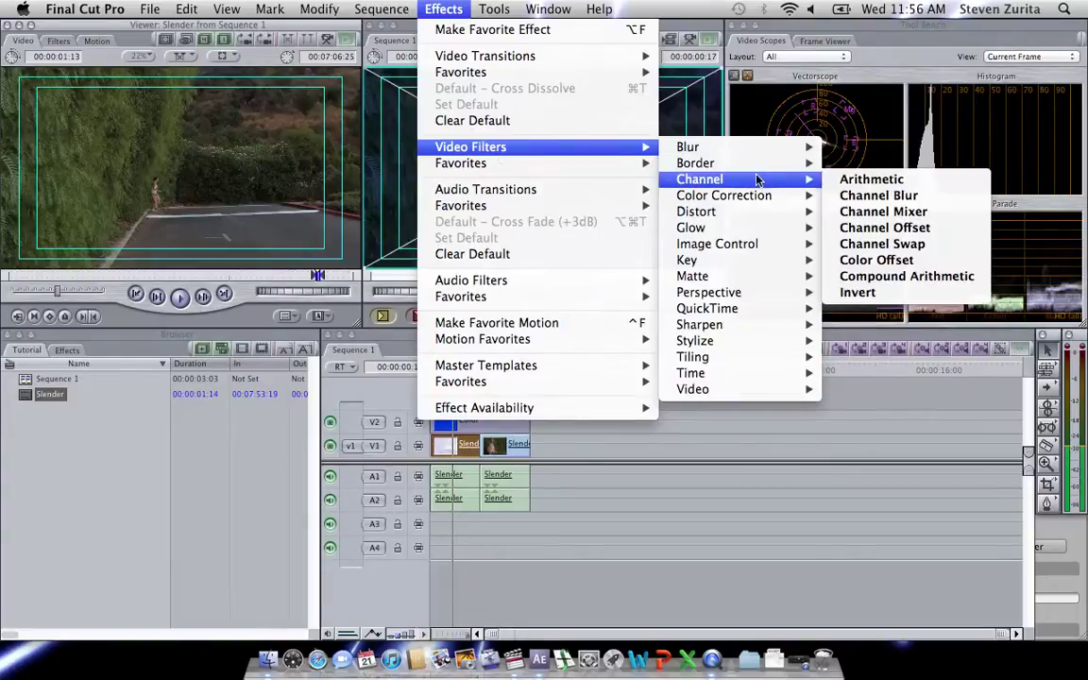
pyautogui.moveTo(755, 196)
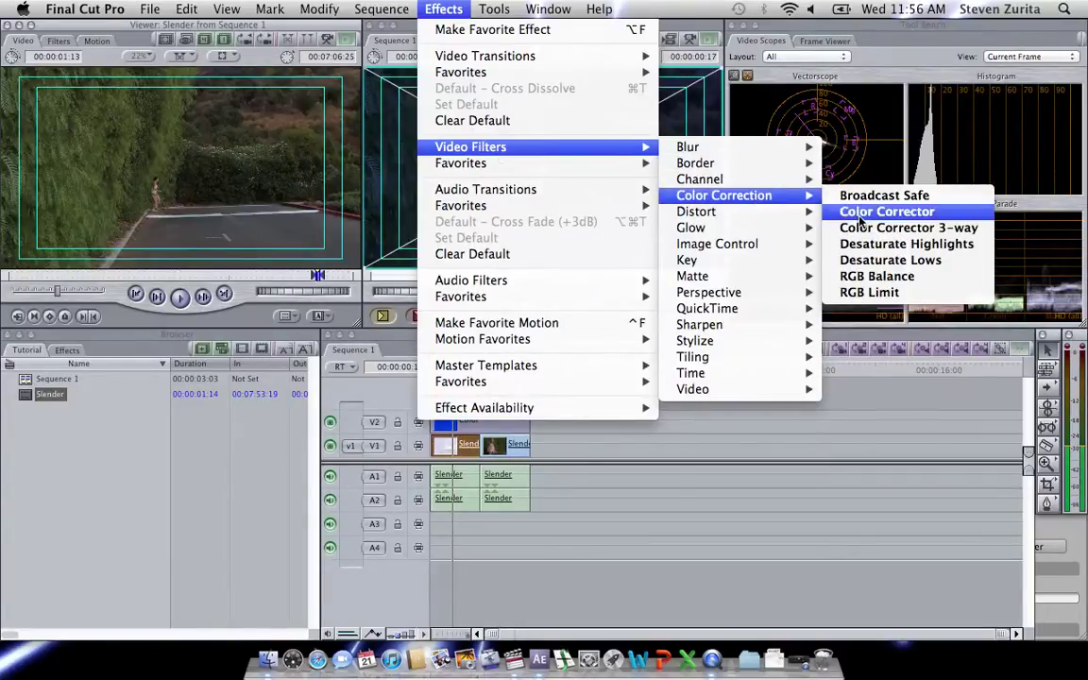
pyautogui.click(862, 211)
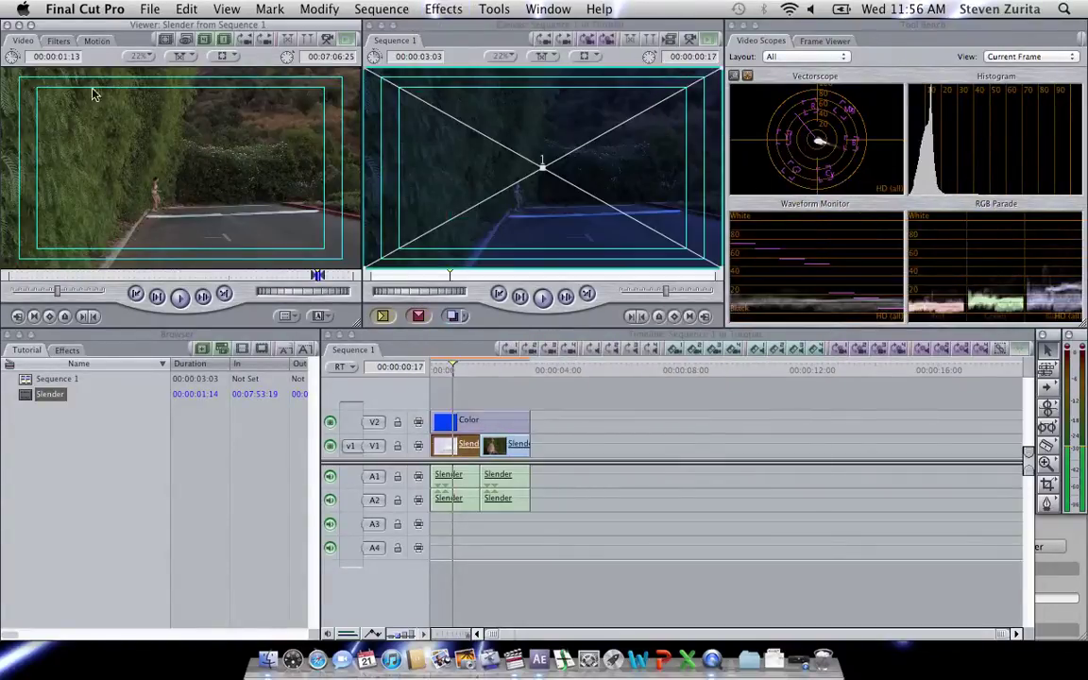
pyautogui.click(109, 40)
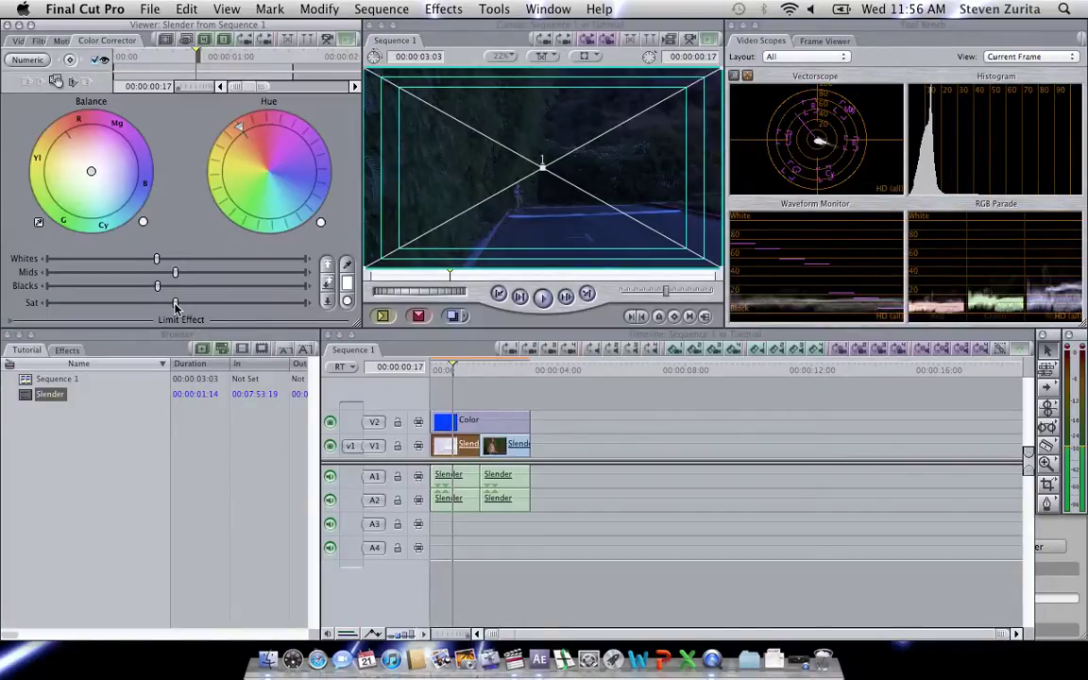
pyautogui.moveTo(176, 303); pyautogui.dragTo(85, 283)
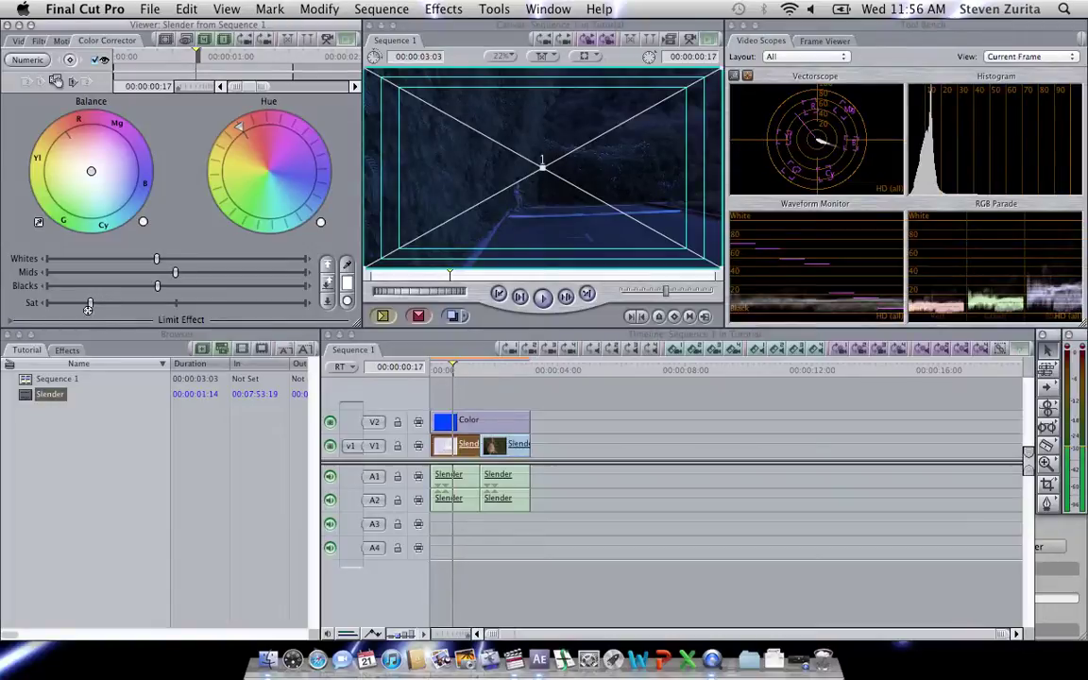
# Step: Remove the Color Corrector filter and apply an Image Control > Tint filter instead
pyautogui.click(39, 42)
pyautogui.press('Delete')
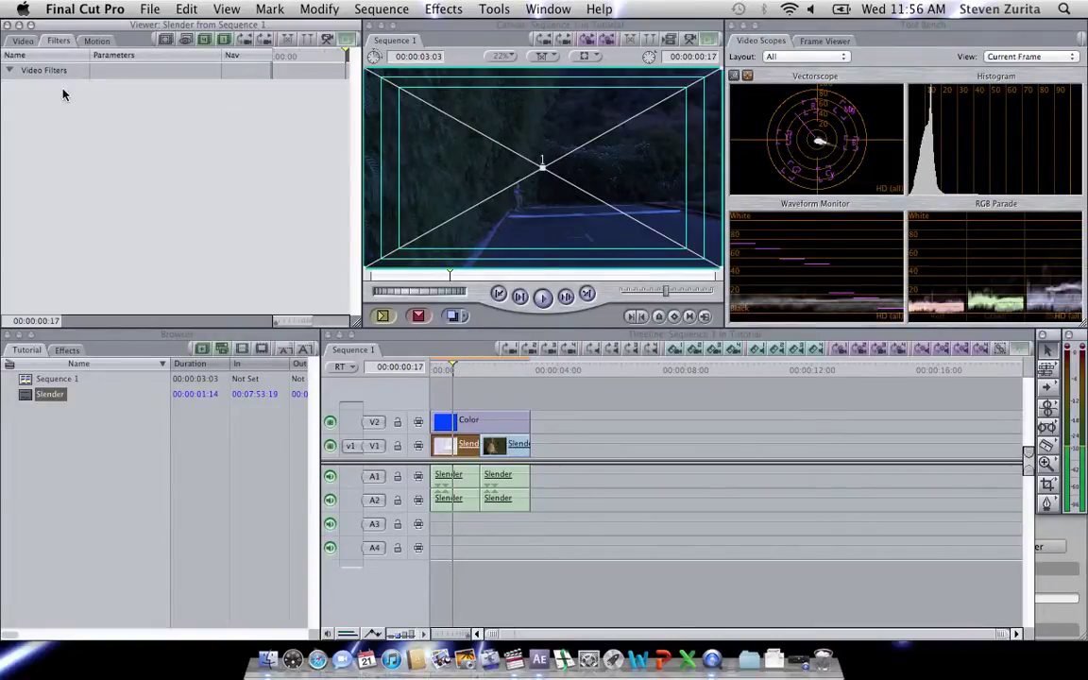
pyautogui.click(443, 8)
pyautogui.moveTo(463, 164)
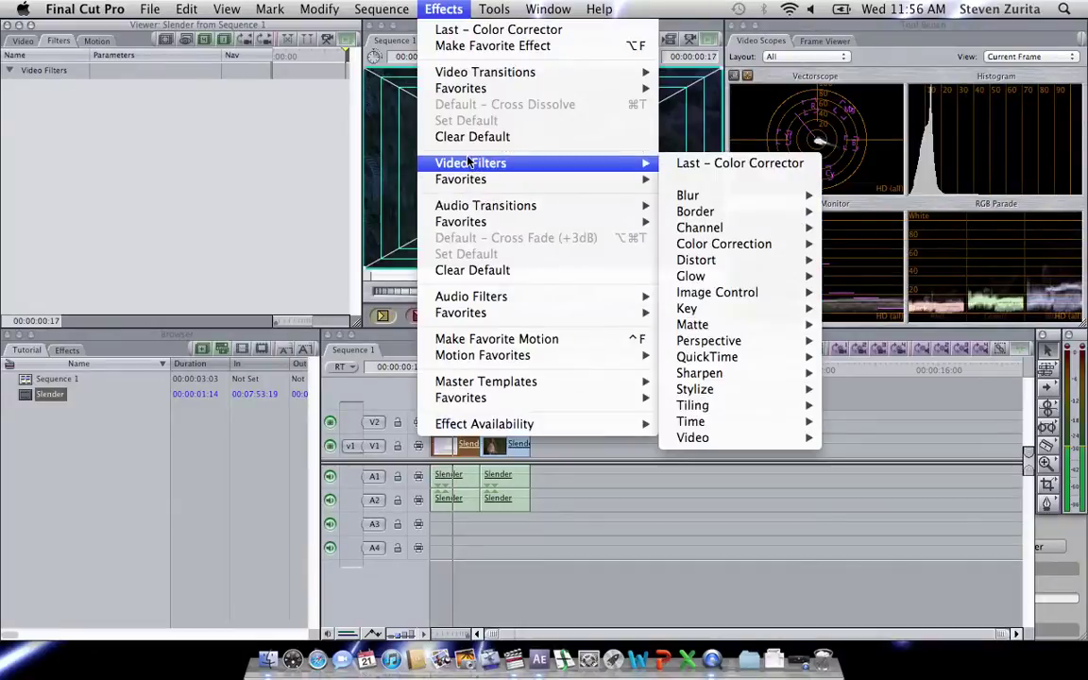
pyautogui.moveTo(751, 293)
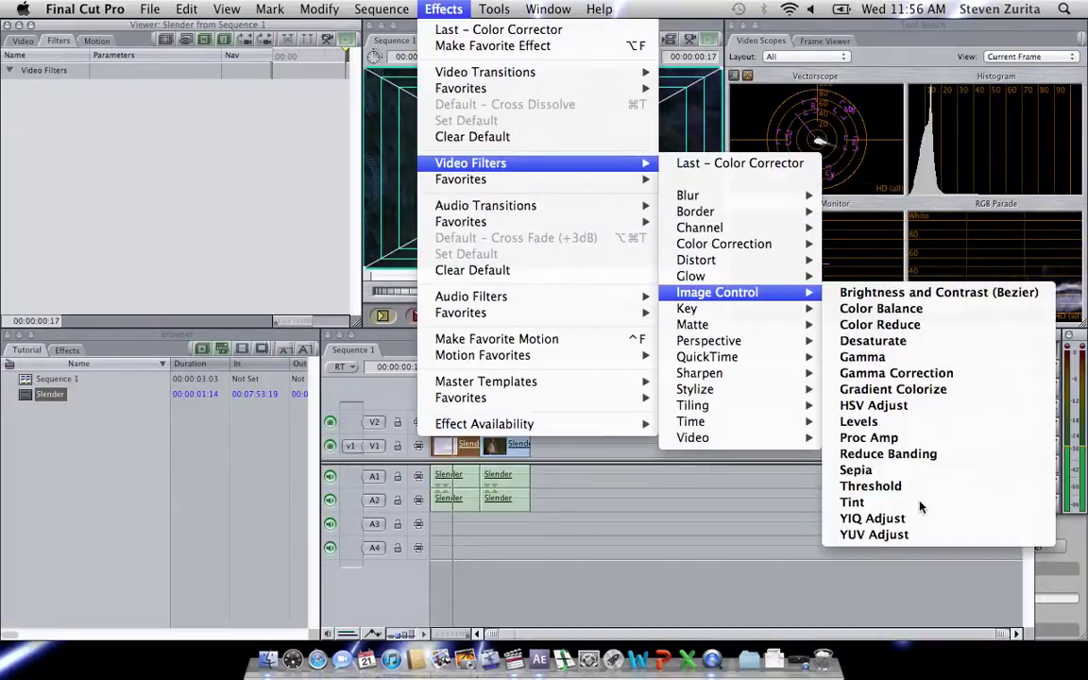
pyautogui.click(922, 504)
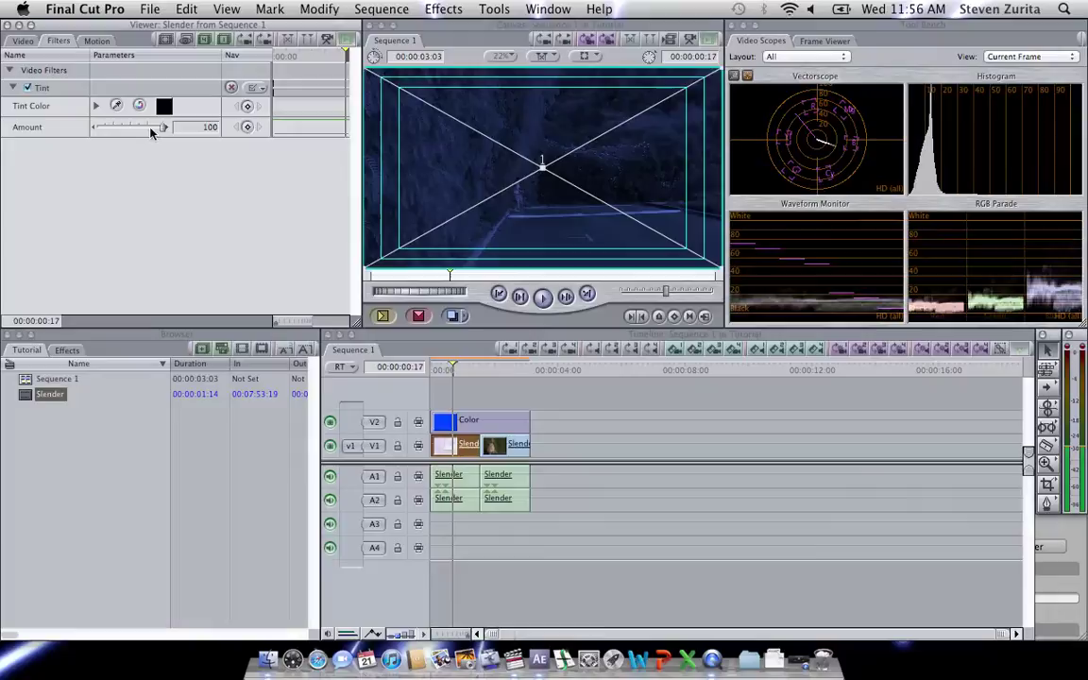
# Step: Set the Tint Amount to 70 and reselect the first Slender clip
pyautogui.doubleClick(188, 128)
pyautogui.write('85')
pyautogui.press('Return')
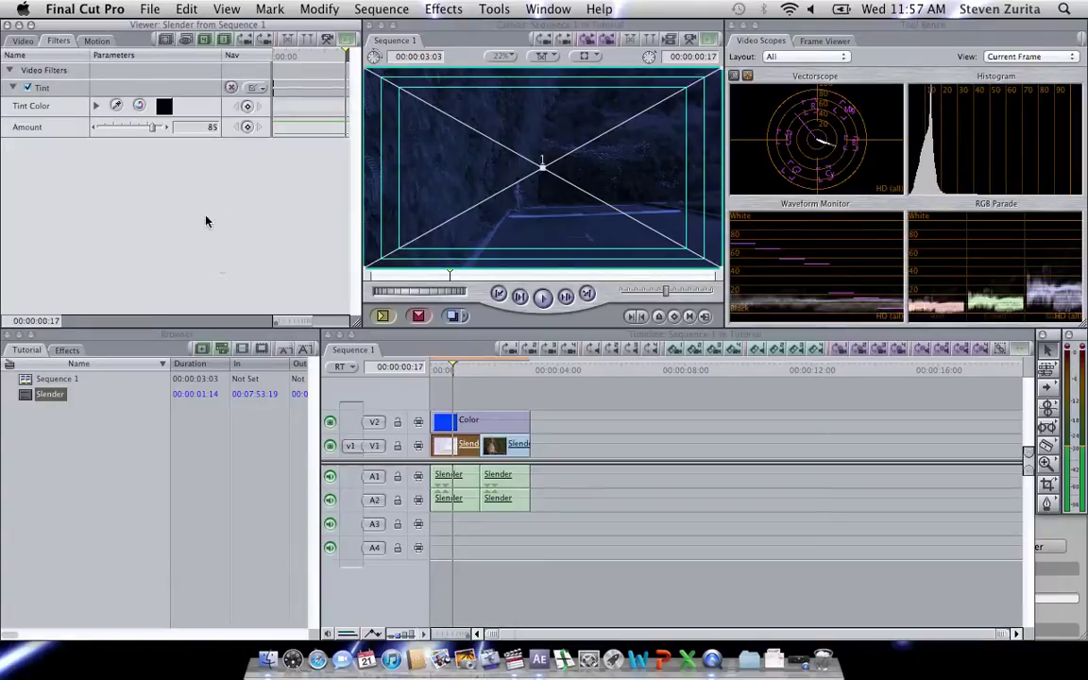
pyautogui.moveTo(155, 130); pyautogui.dragTo(144, 134)
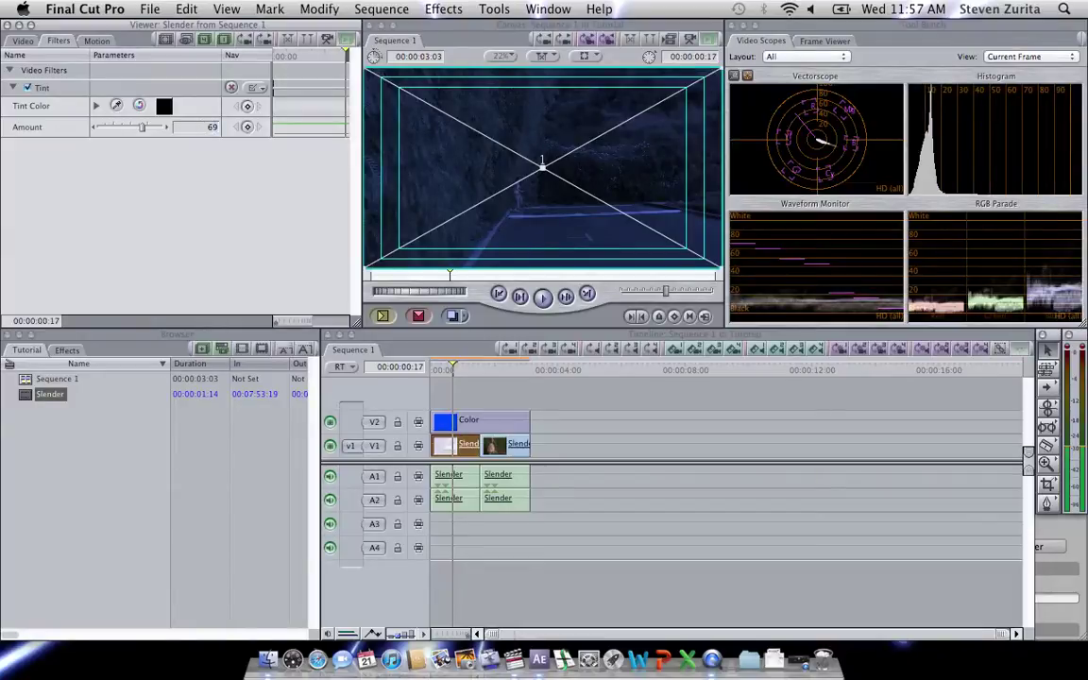
pyautogui.press('Up')
pyautogui.click(457, 444)
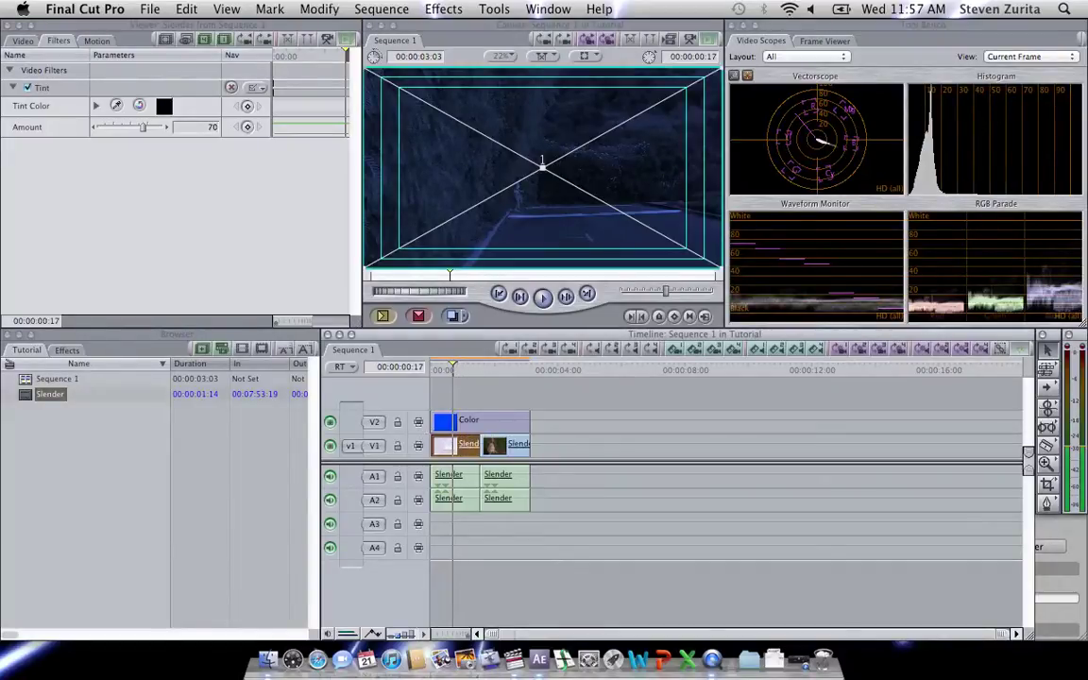
# Step: Copy the first Slender clip and paste only its Filters onto the second clip at 00:00:02:05
pyautogui.click(186, 8)
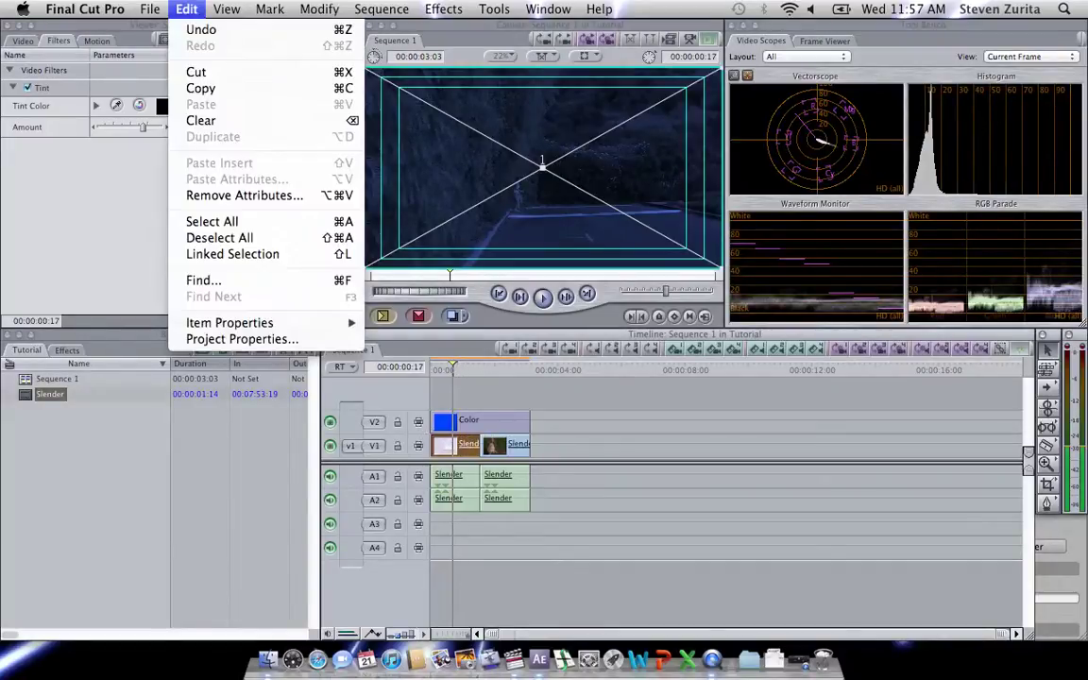
pyautogui.click(202, 89)
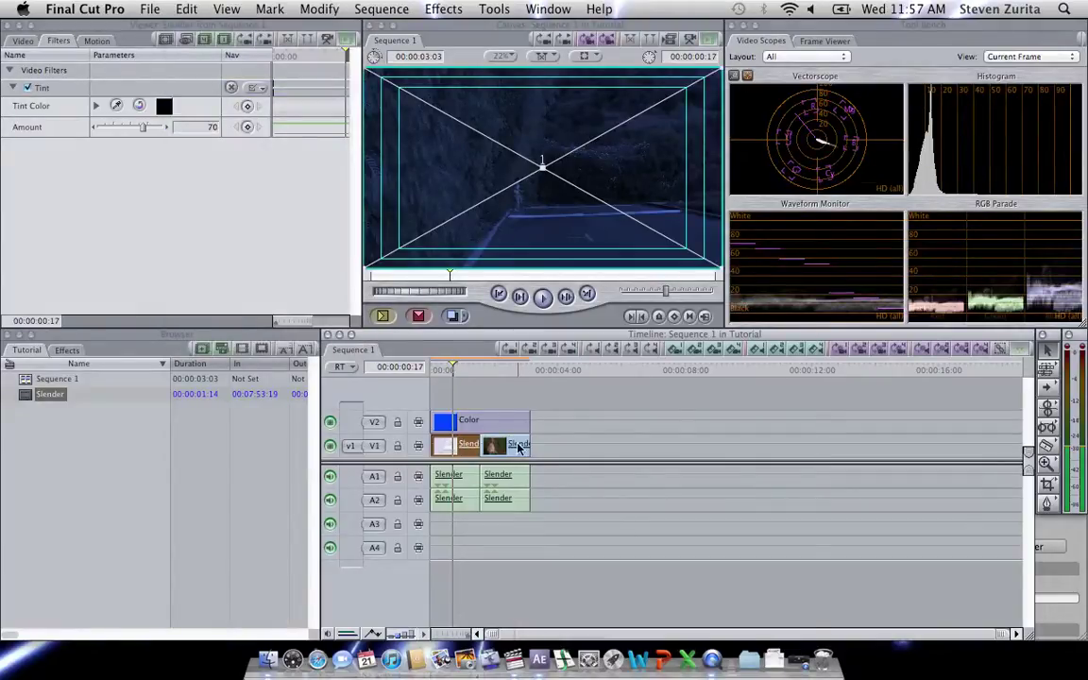
pyautogui.click(518, 447)
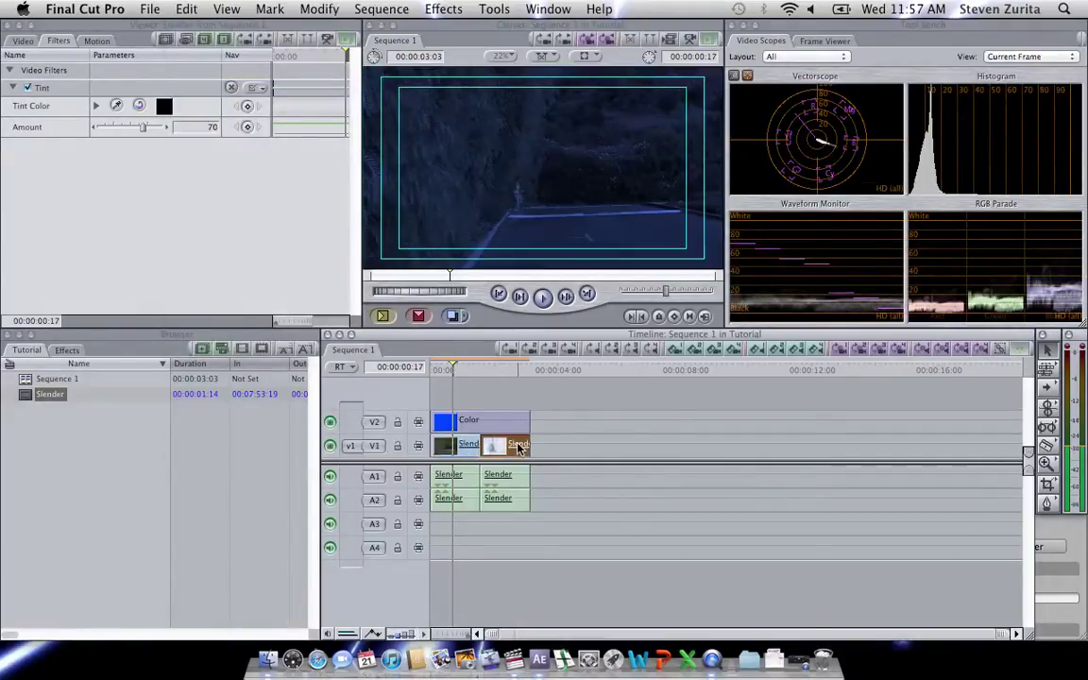
pyautogui.click(502, 370)
pyautogui.click(186, 8)
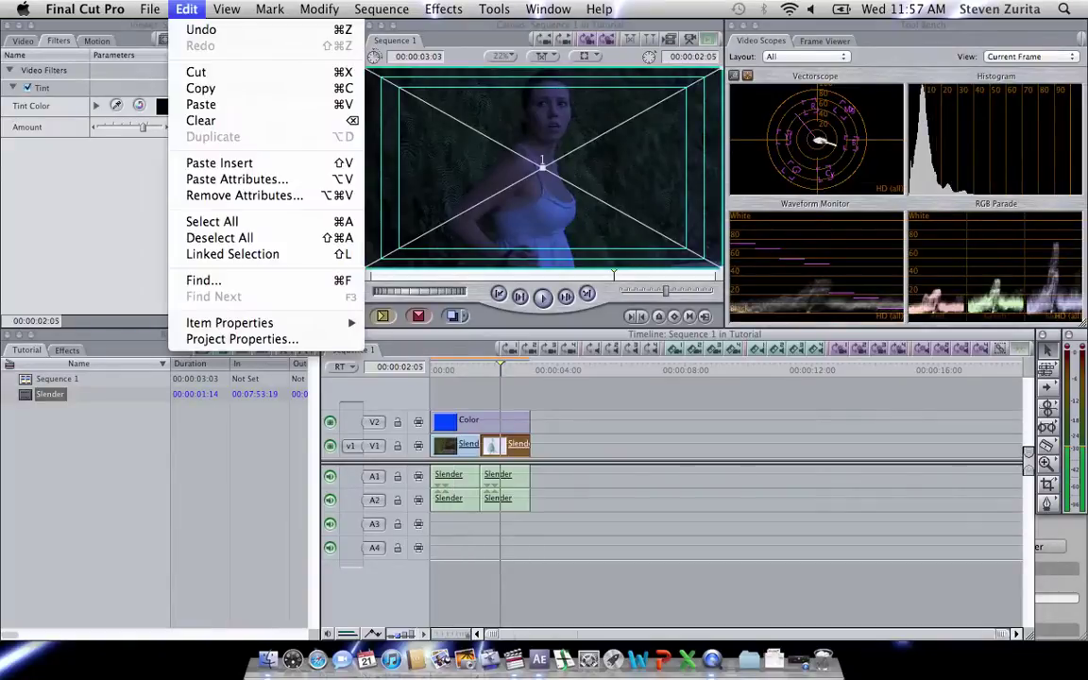
pyautogui.click(217, 179)
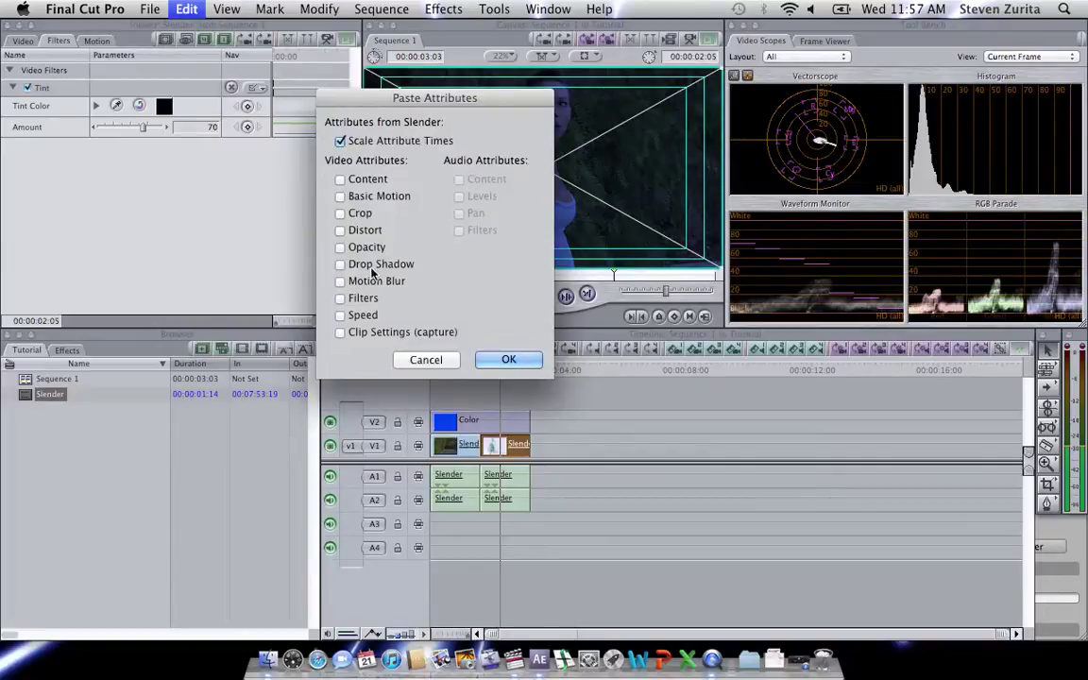
pyautogui.click(368, 299)
pyautogui.press('Return')
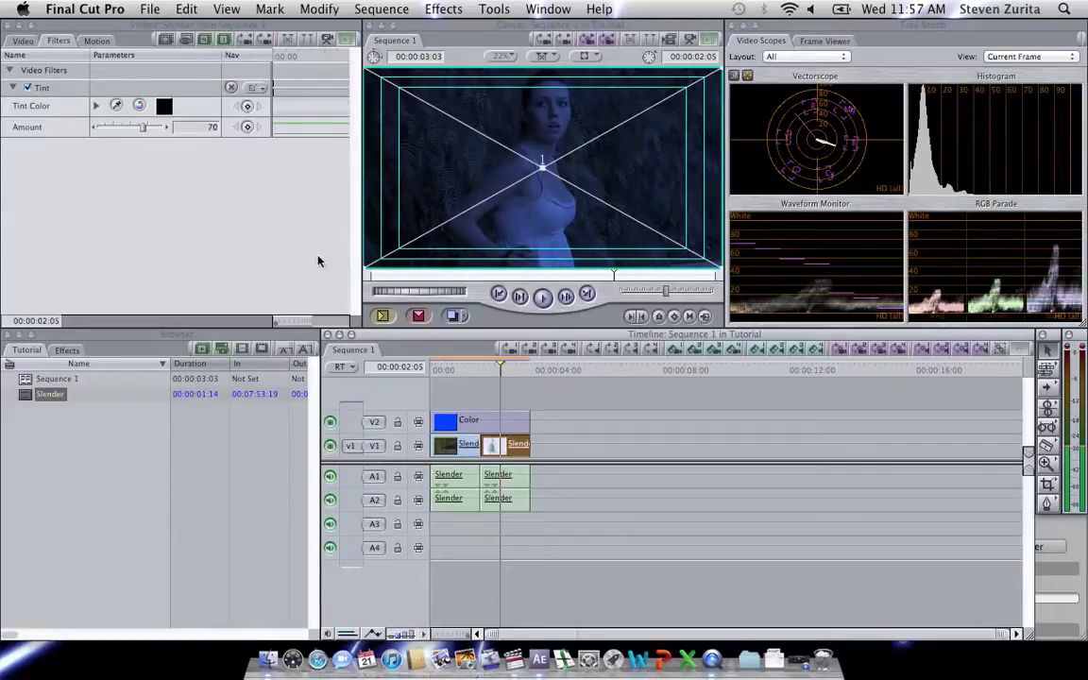
# Step: Open the V2 Color overlay clip and show its Motion settings with opacity 65
pyautogui.doubleClick(468, 419)
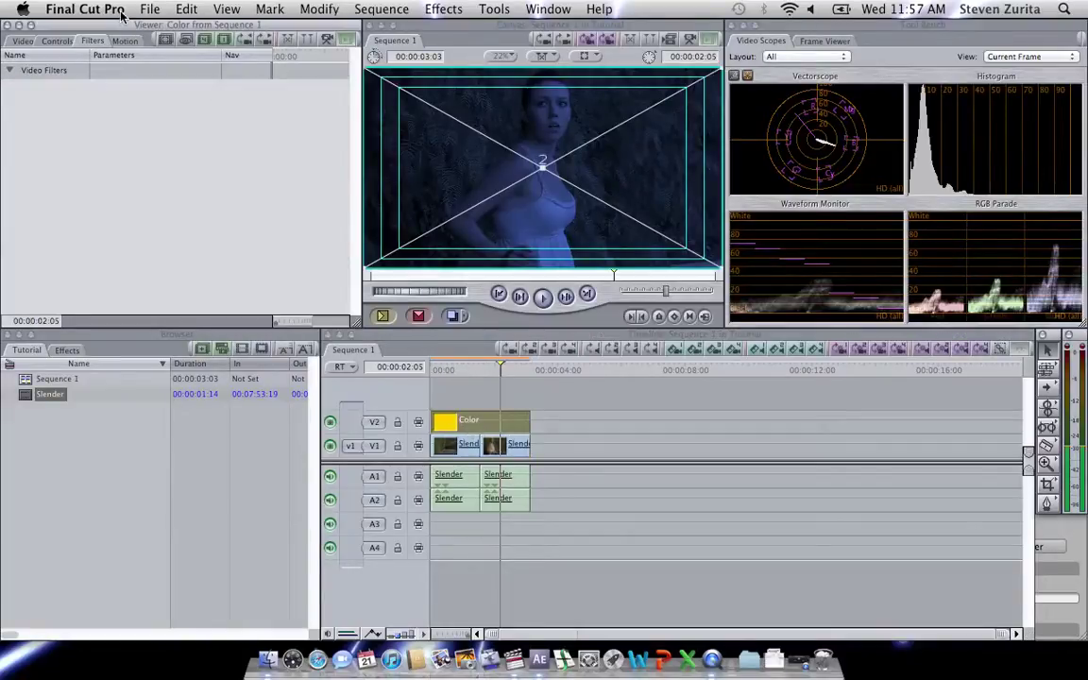
pyautogui.click(120, 42)
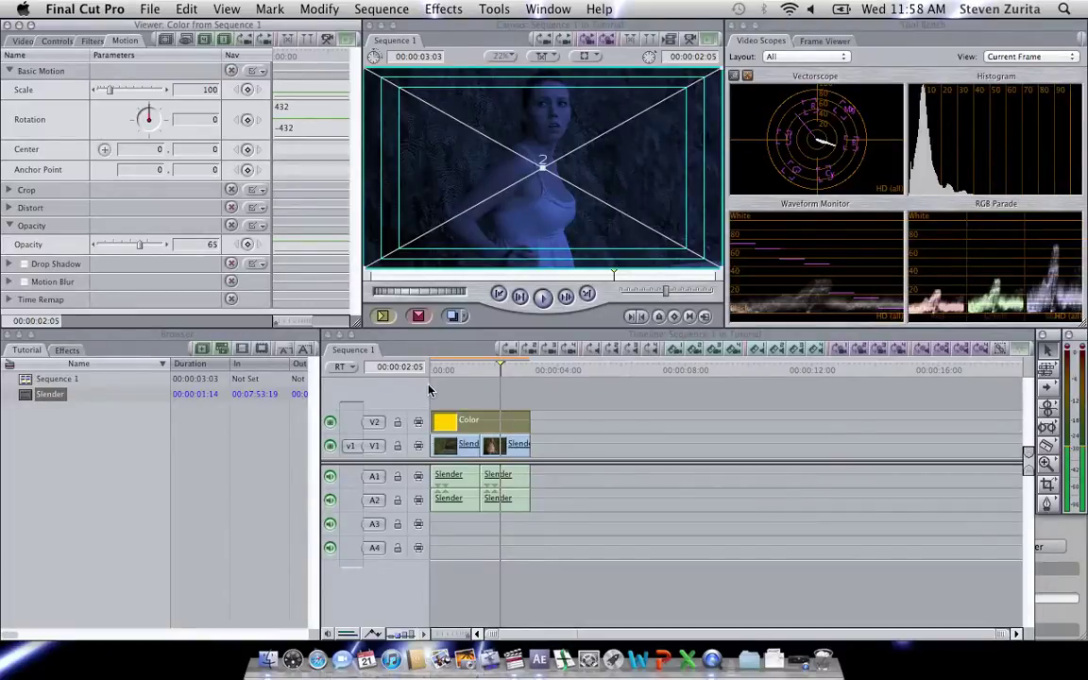
# Step: Hide the Color overlay, uncheck the bush clip's Tint filter, and return to 00:00:01:02
pyautogui.click(330, 422)
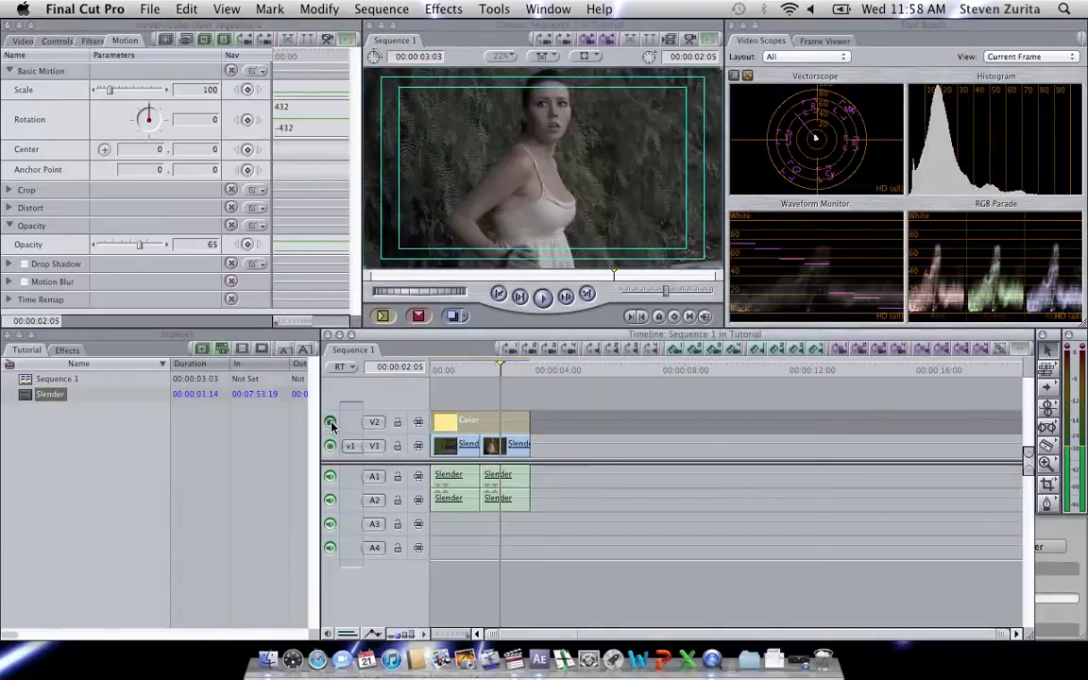
pyautogui.doubleClick(518, 444)
pyautogui.click(57, 40)
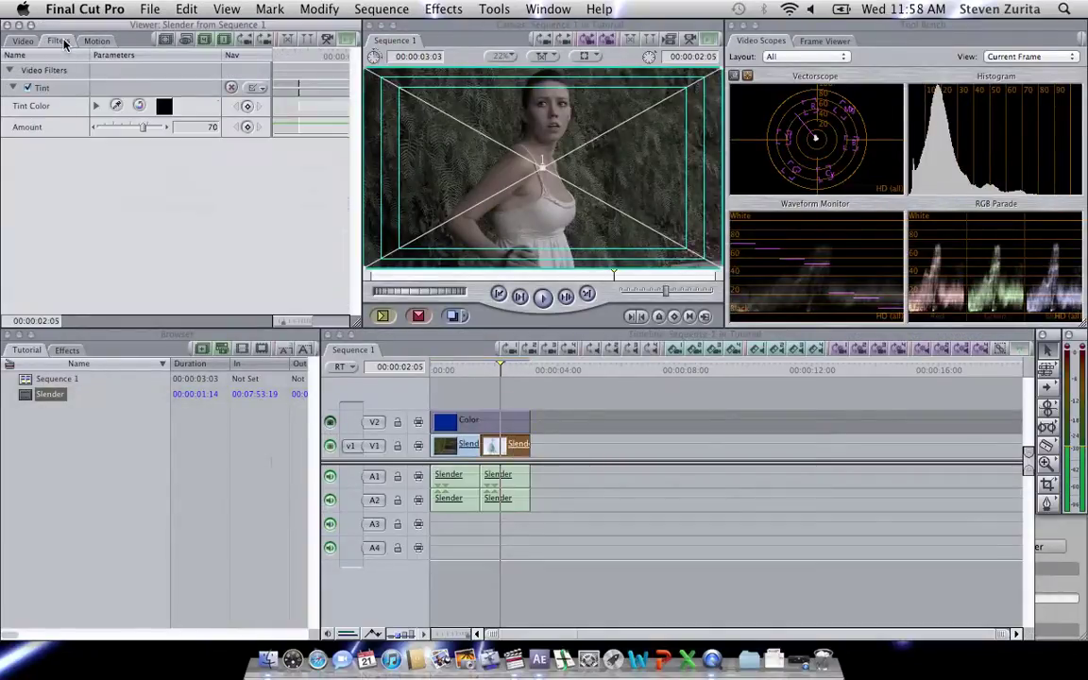
pyautogui.click(27, 87)
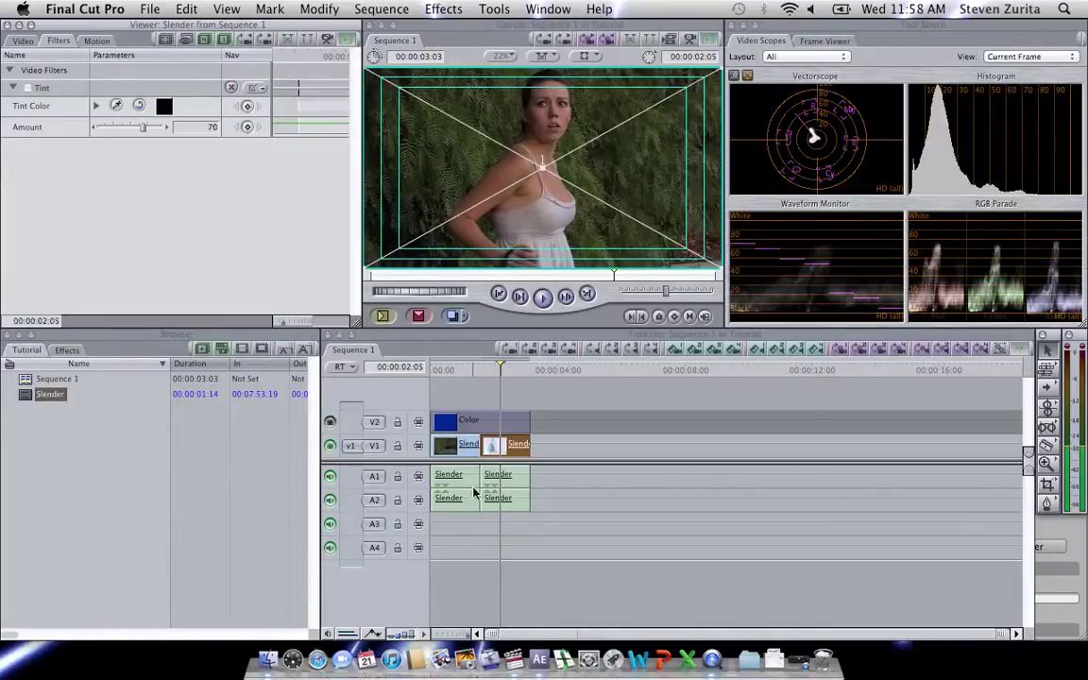
pyautogui.click(456, 449)
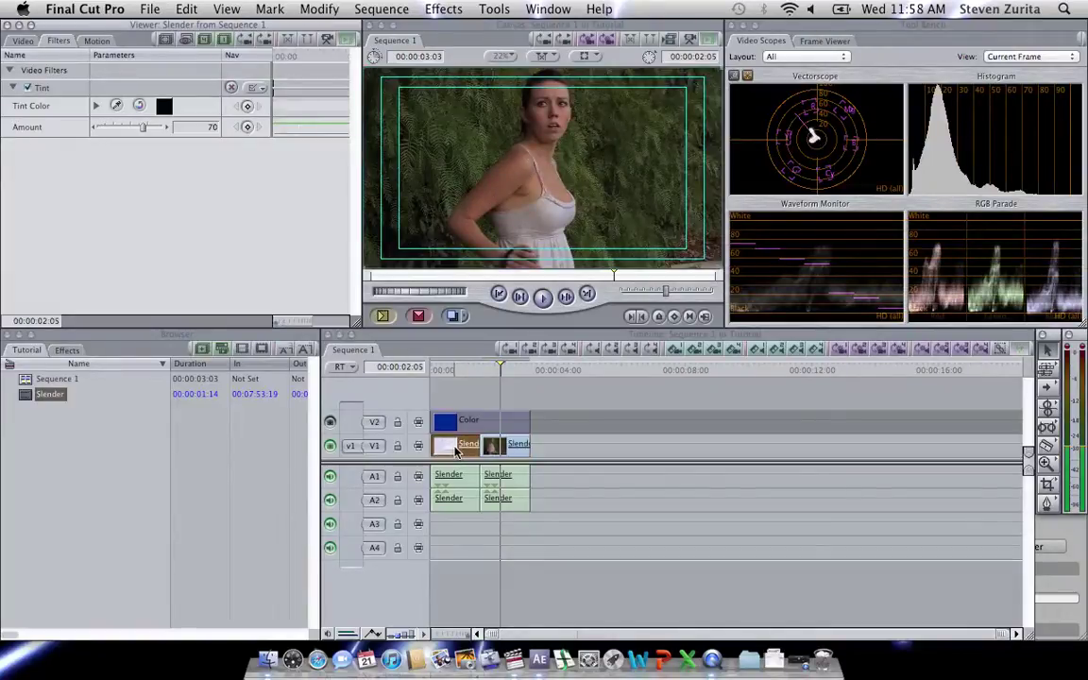
pyautogui.click(27, 88)
pyautogui.click(465, 370)
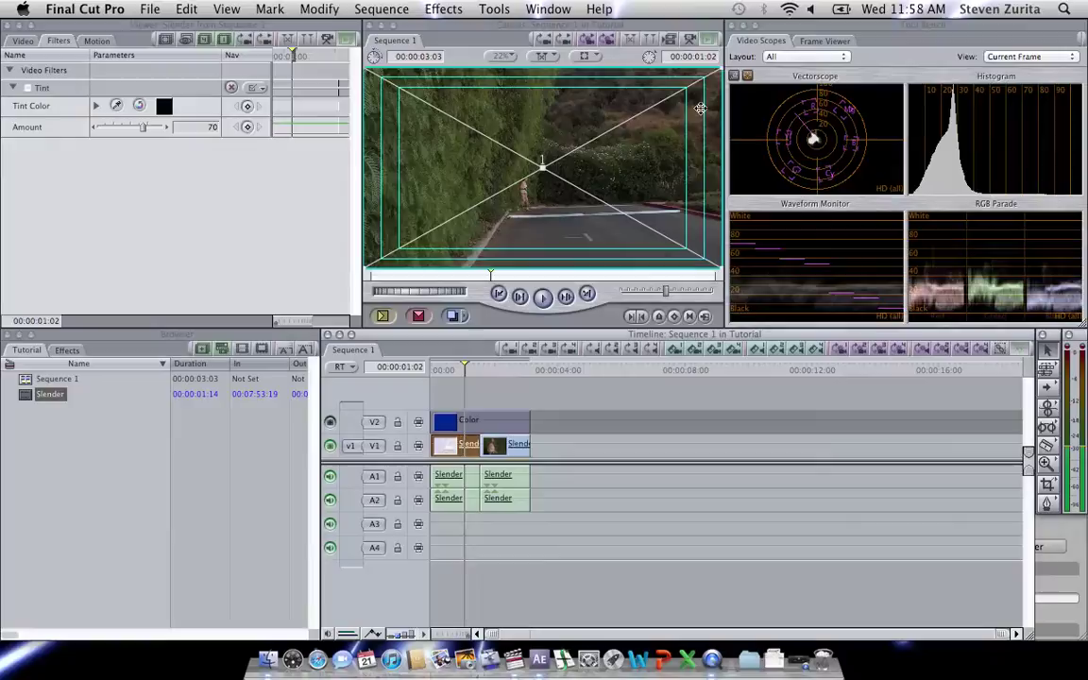
# Step: Mark the woman-in-grass range in the Slender source clip and drop it at V1's end
pyautogui.click(22, 41)
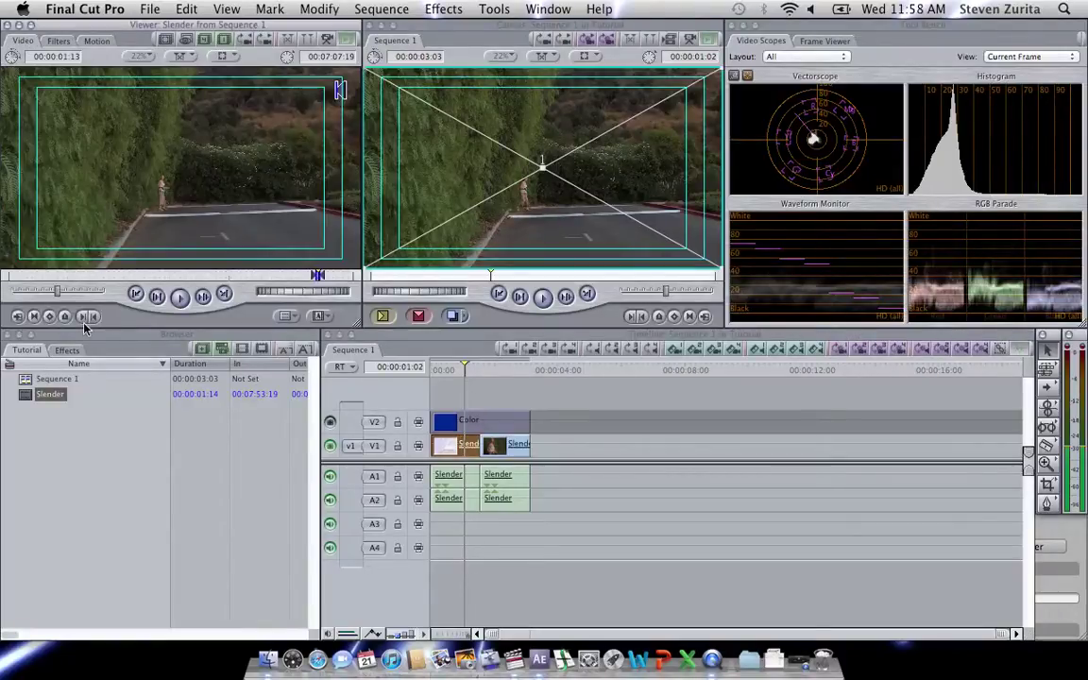
pyautogui.doubleClick(42, 393)
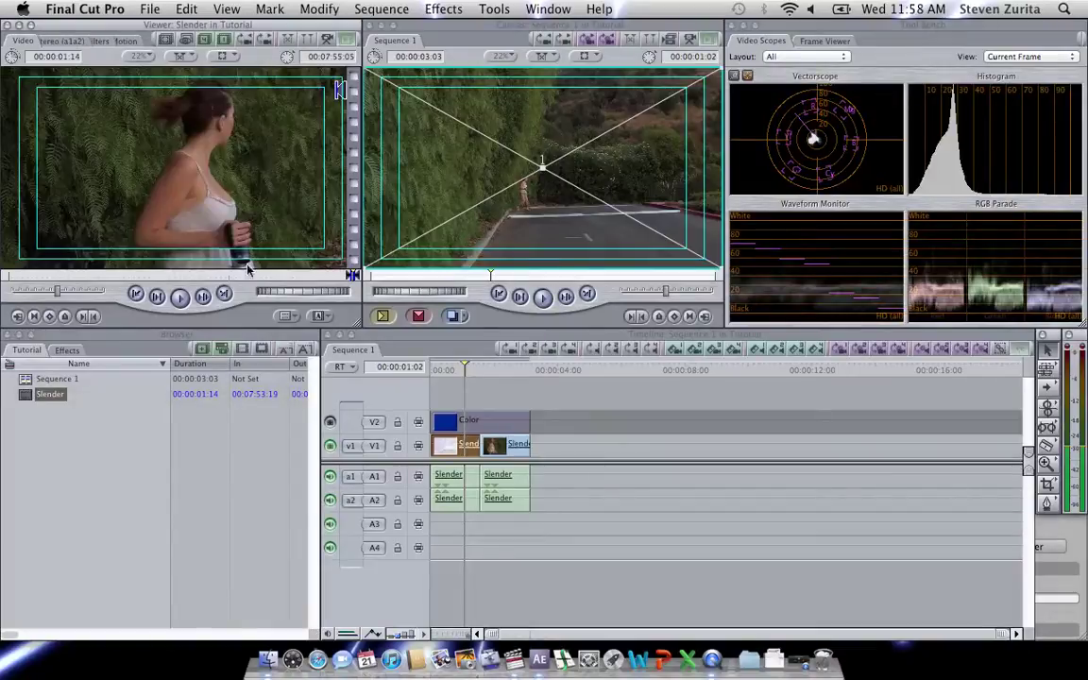
pyautogui.moveTo(322, 276); pyautogui.dragTo(231, 286)
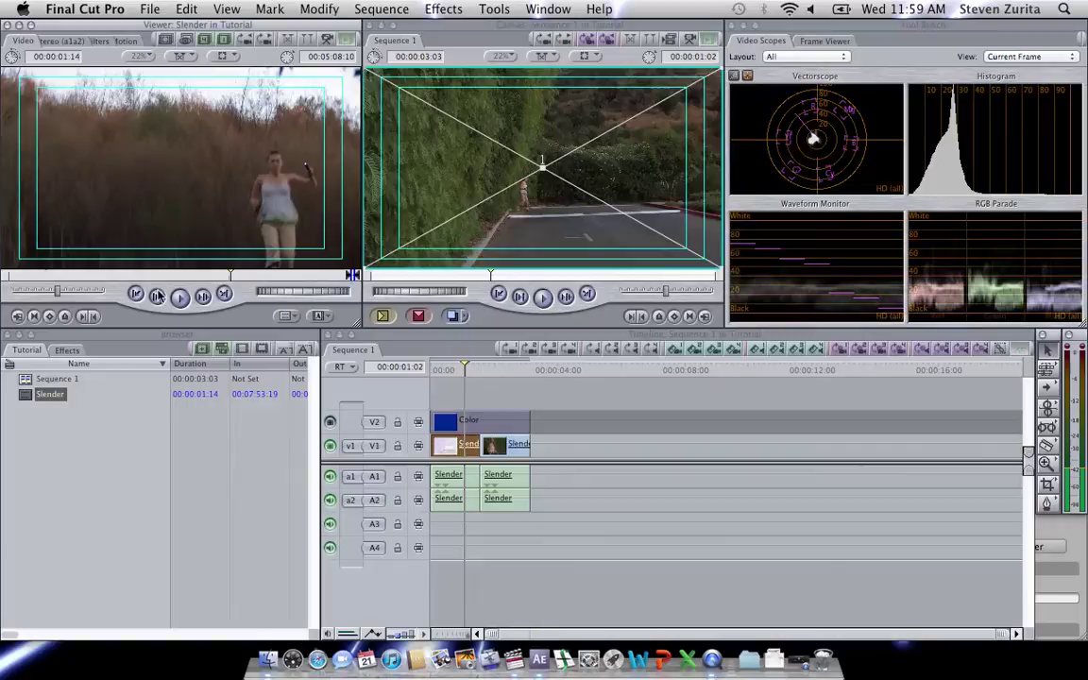
pyautogui.click(48, 316)
pyautogui.press('space')
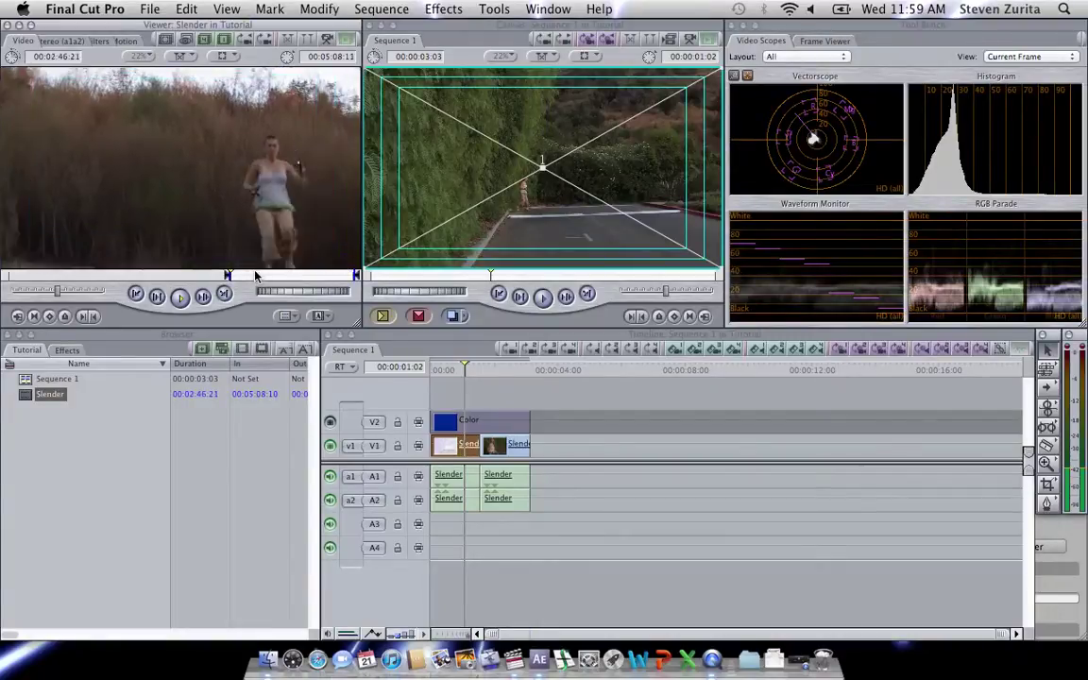
pyautogui.press('space')
pyautogui.press('o')
pyautogui.moveTo(226, 248); pyautogui.dragTo(549, 444)
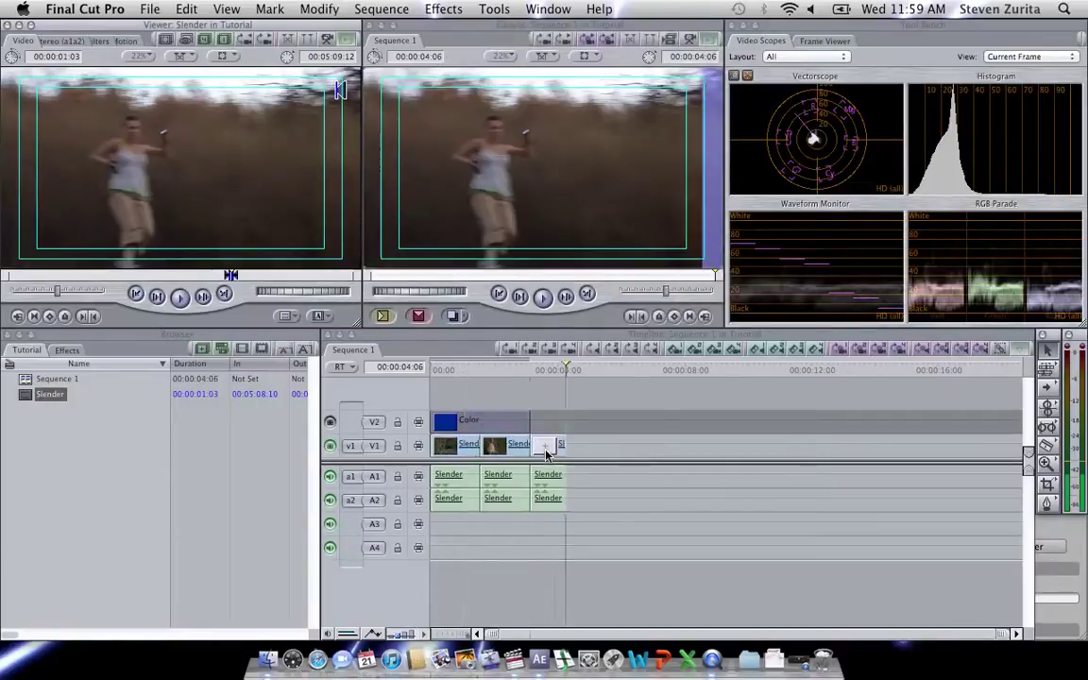
# Step: Stretch the Color overlay to the sequence end and re-enable the middle clip's Tint filter
pyautogui.click(541, 371)
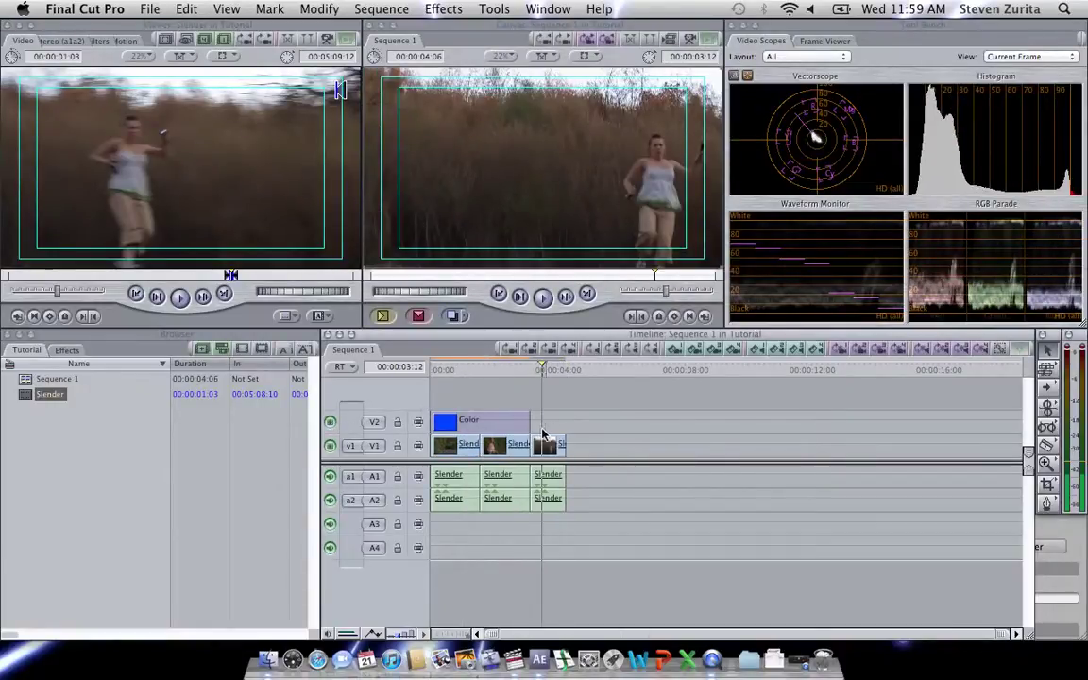
pyautogui.moveTo(530, 422); pyautogui.dragTo(559, 427)
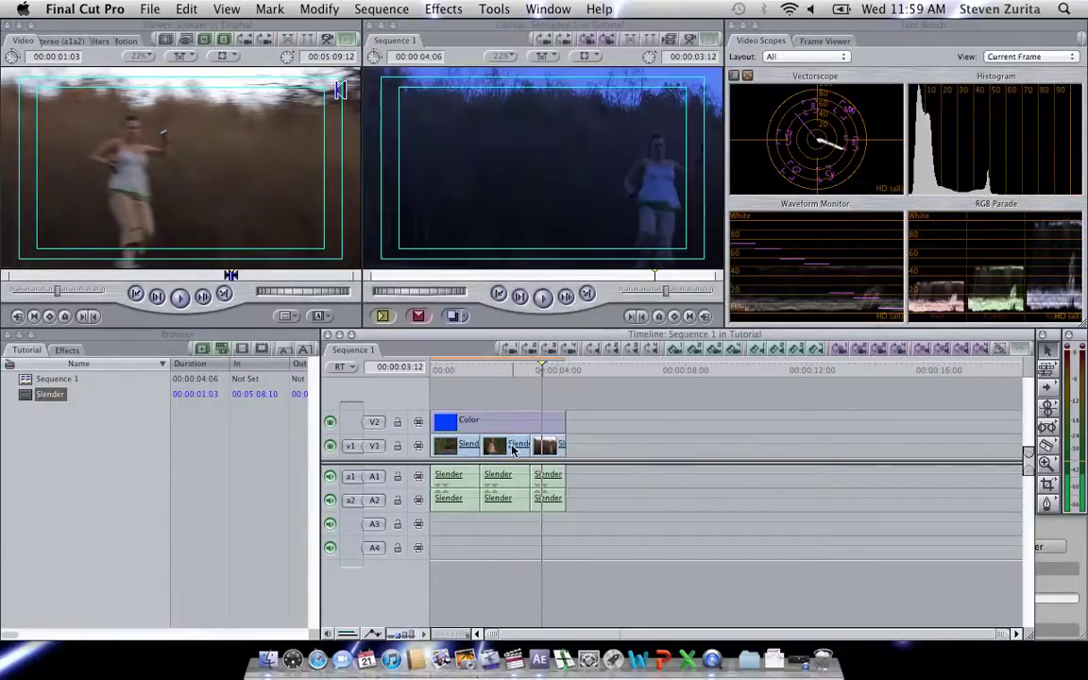
pyautogui.doubleClick(517, 443)
pyautogui.click(57, 40)
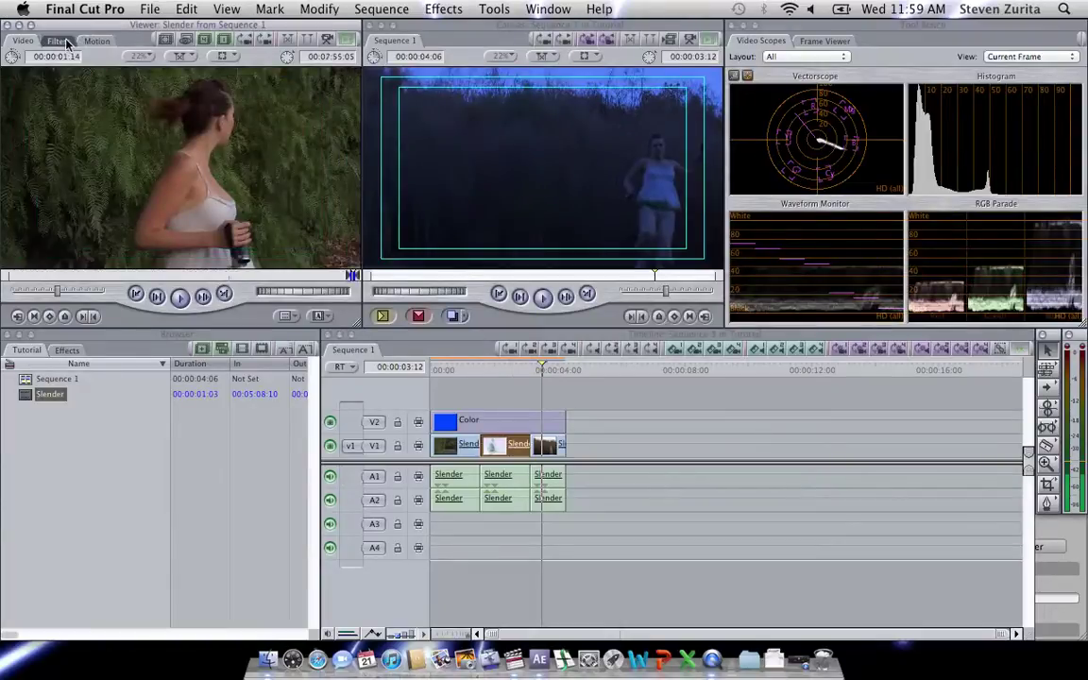
pyautogui.click(28, 88)
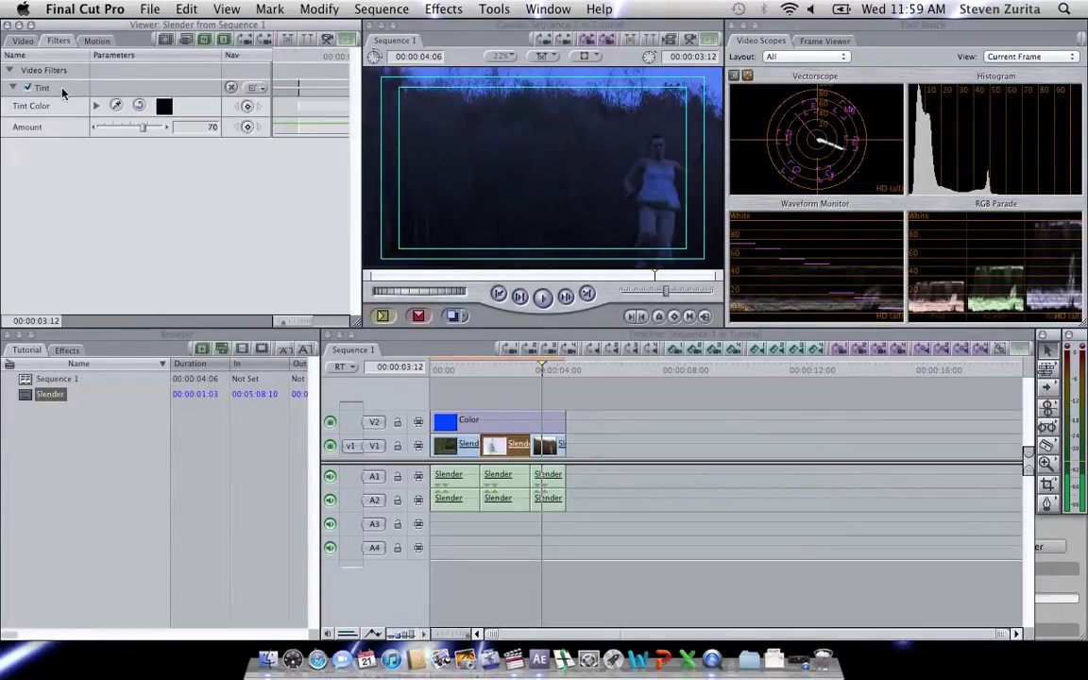
pyautogui.moveTo(565, 449); pyautogui.dragTo(550, 449)
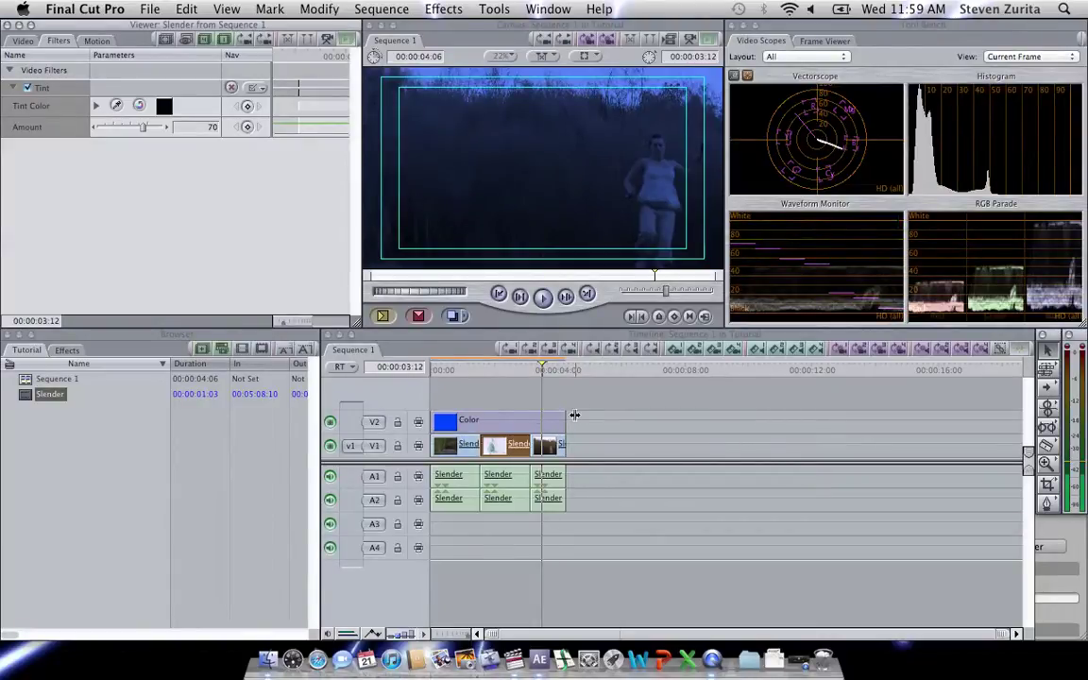
pyautogui.moveTo(565, 415); pyautogui.dragTo(530, 416)
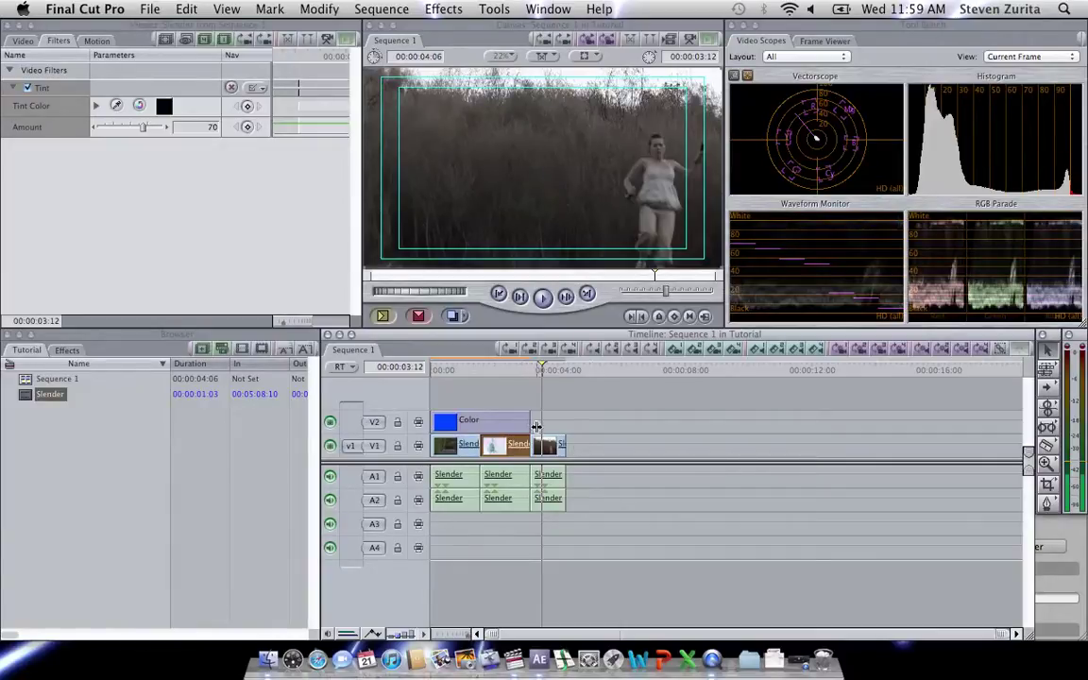
pyautogui.moveTo(534, 424); pyautogui.dragTo(565, 426)
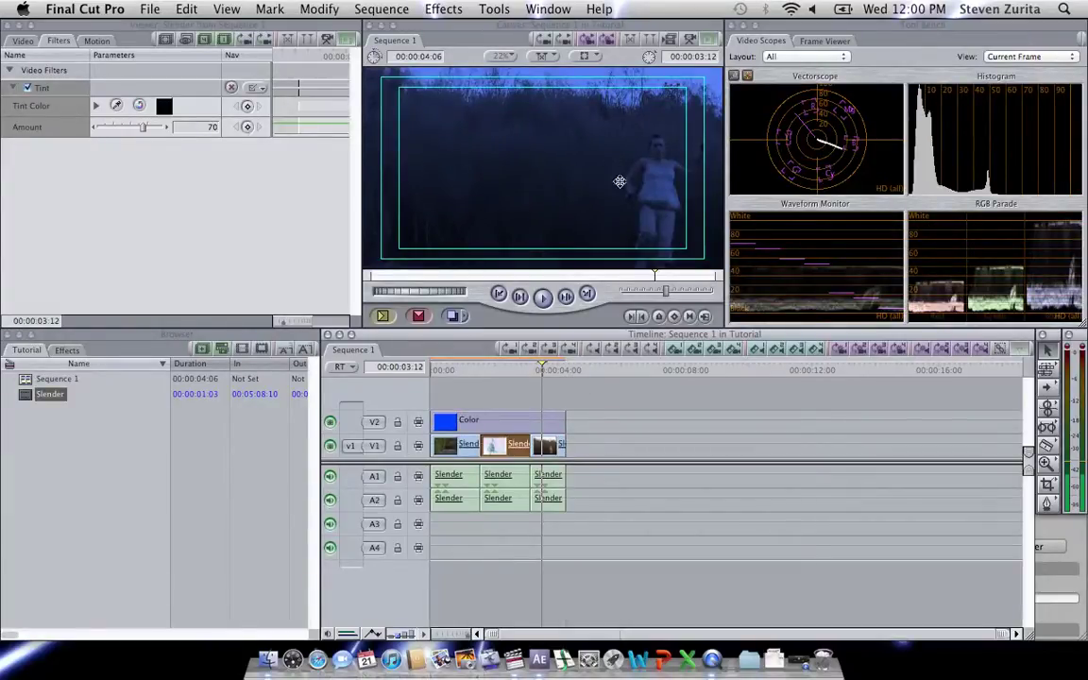
# Step: In After Effects, build a Skyline composition from Skyline.mov
pyautogui.click(543, 650)
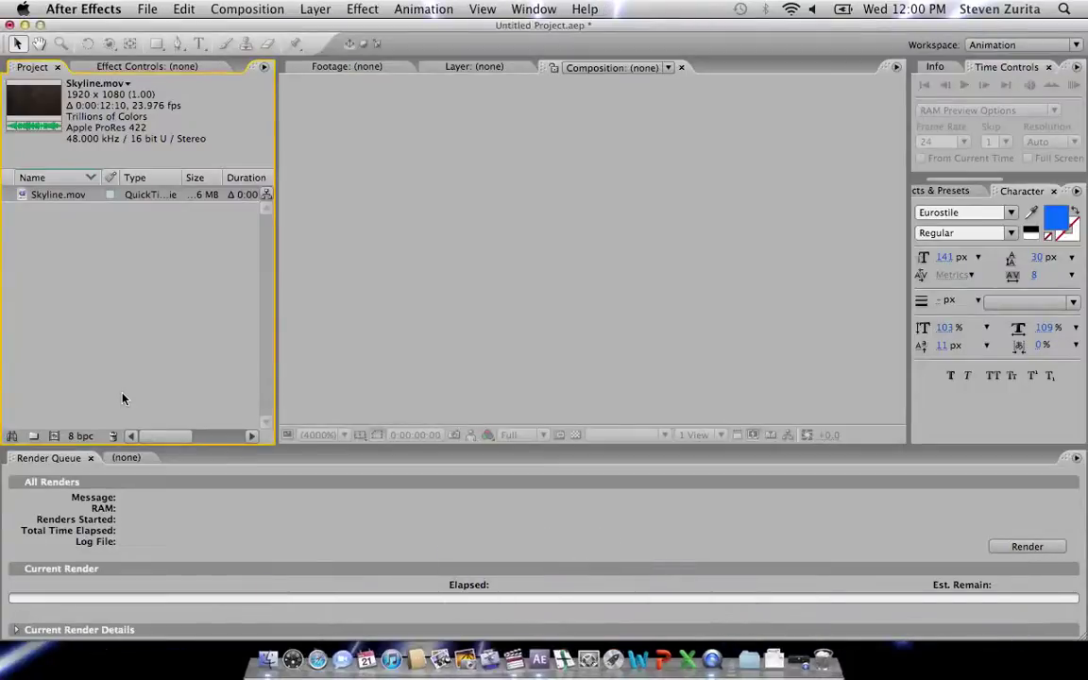
pyautogui.moveTo(65, 197); pyautogui.dragTo(55, 437)
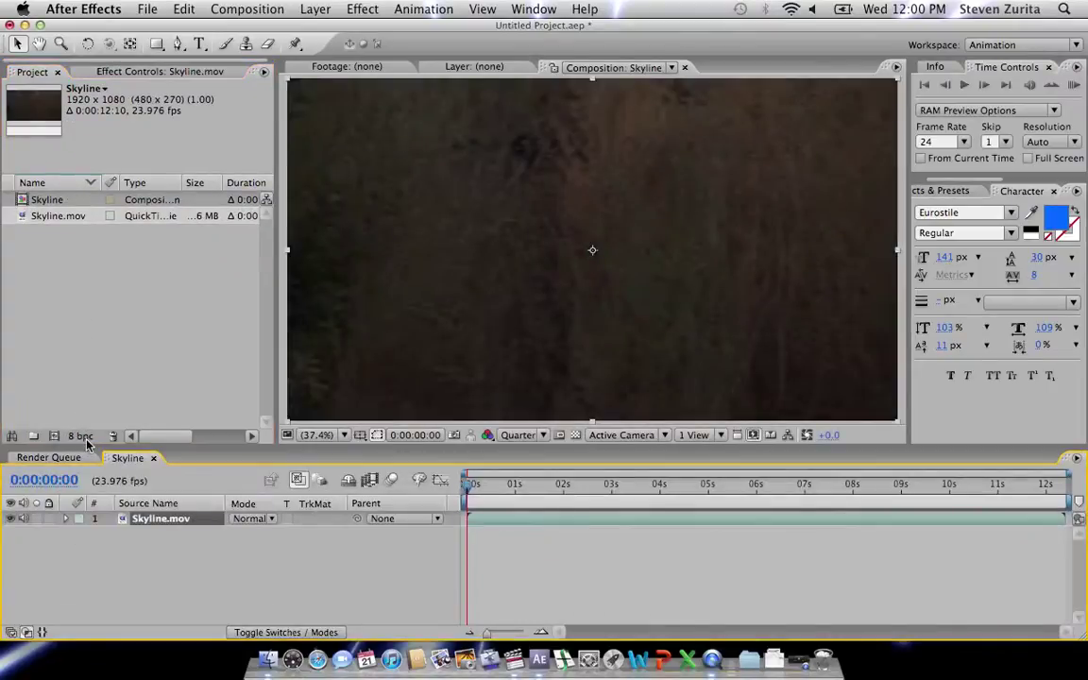
pyautogui.click(81, 436)
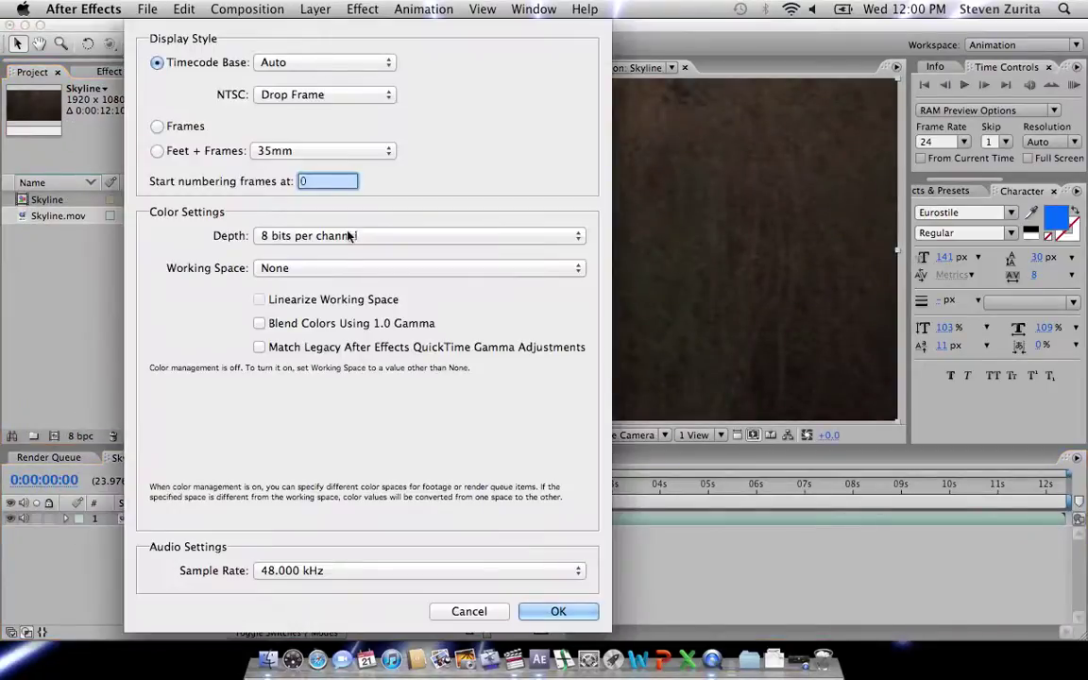
# Step: Set project depth to 32 bpc with a linearized sRGB IEC61966-2.1 working space
pyautogui.click(348, 236)
pyautogui.click(311, 277)
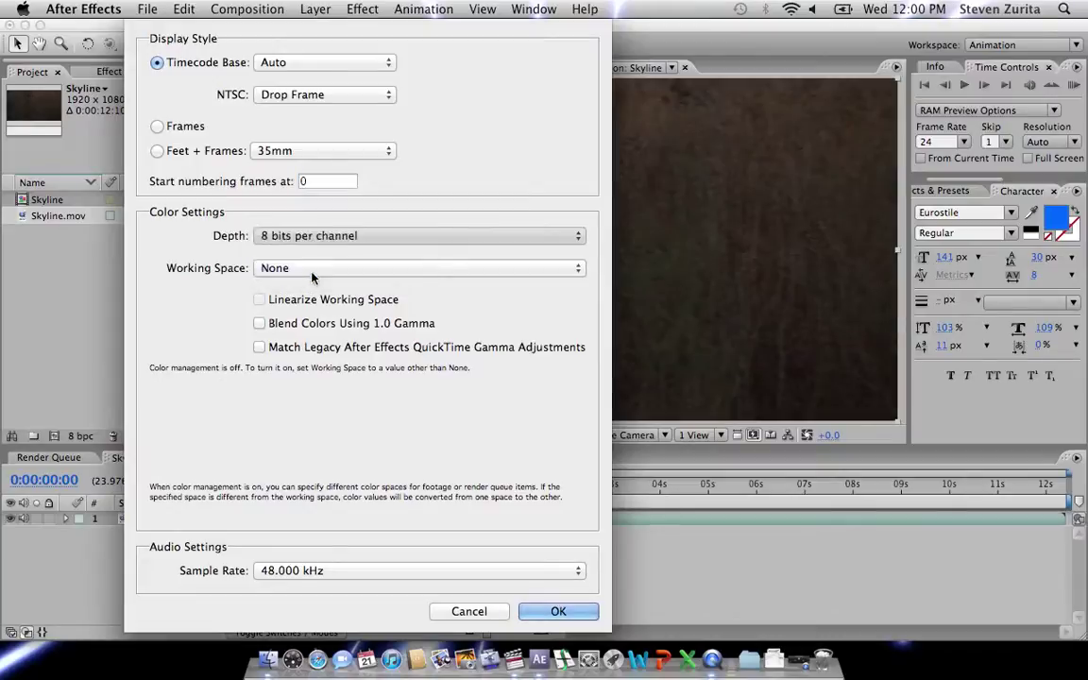
pyautogui.click(314, 270)
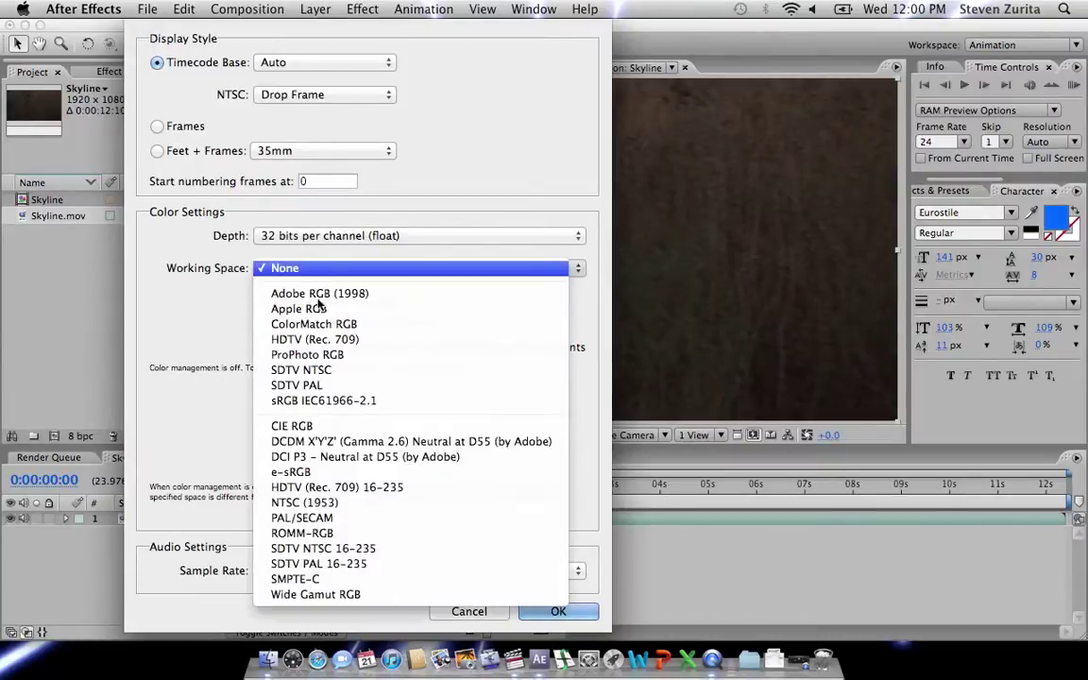
pyautogui.click(311, 400)
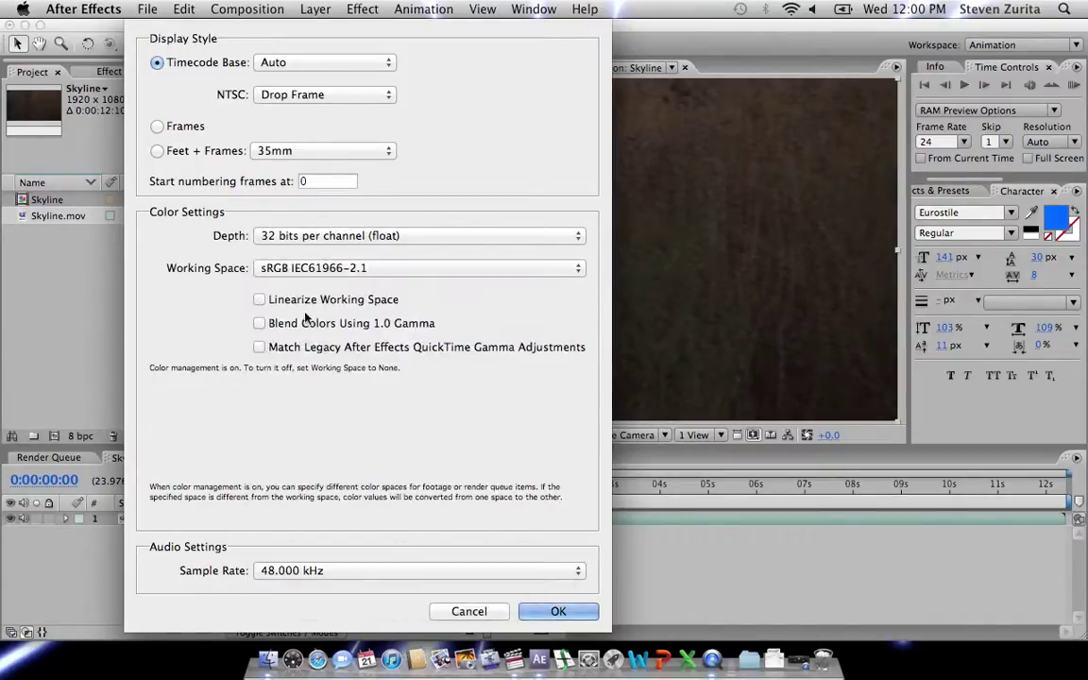
pyautogui.click(283, 299)
pyautogui.press('Return')
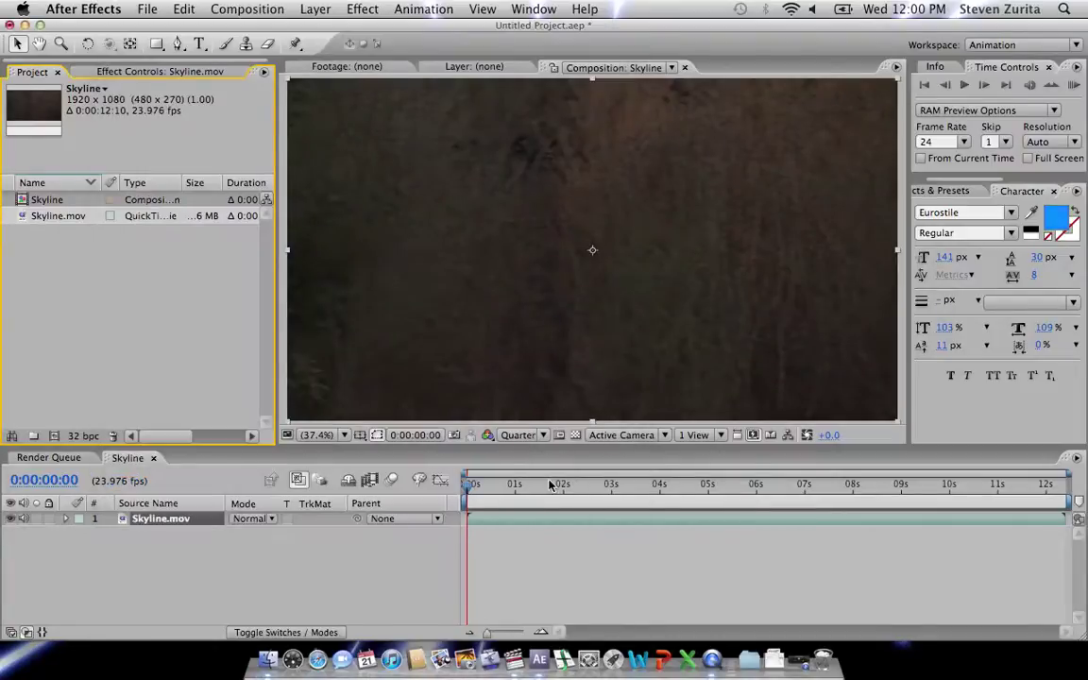
# Step: Preview the Skyline comp at Full resolution at 0:00:05:16
pyautogui.click(531, 435)
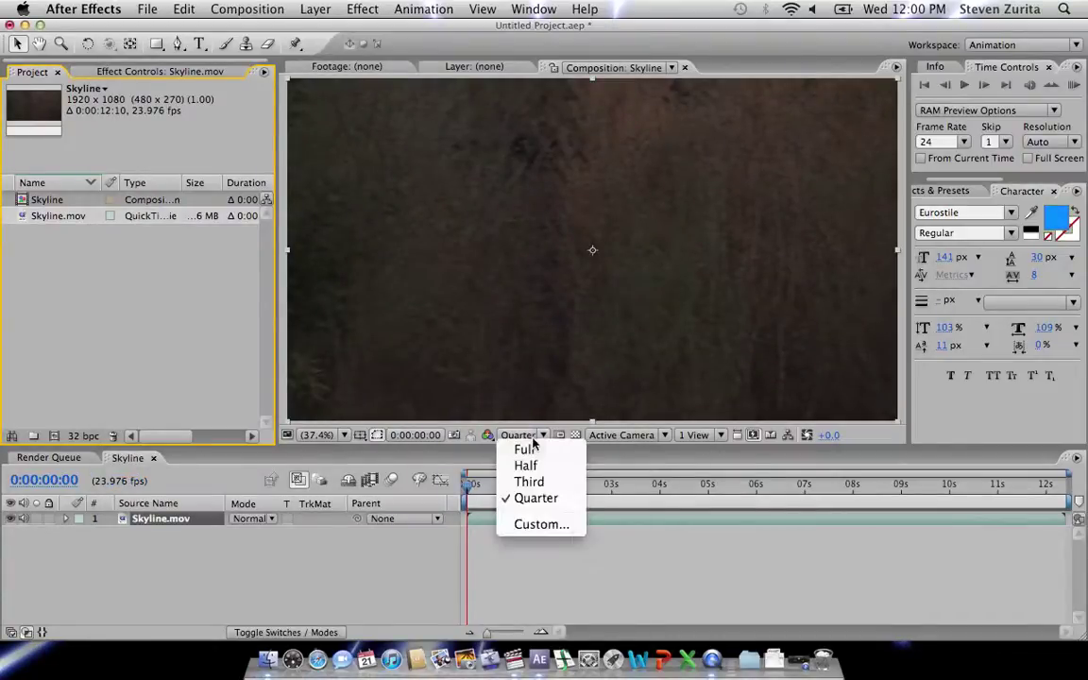
pyautogui.click(524, 449)
pyautogui.click(741, 487)
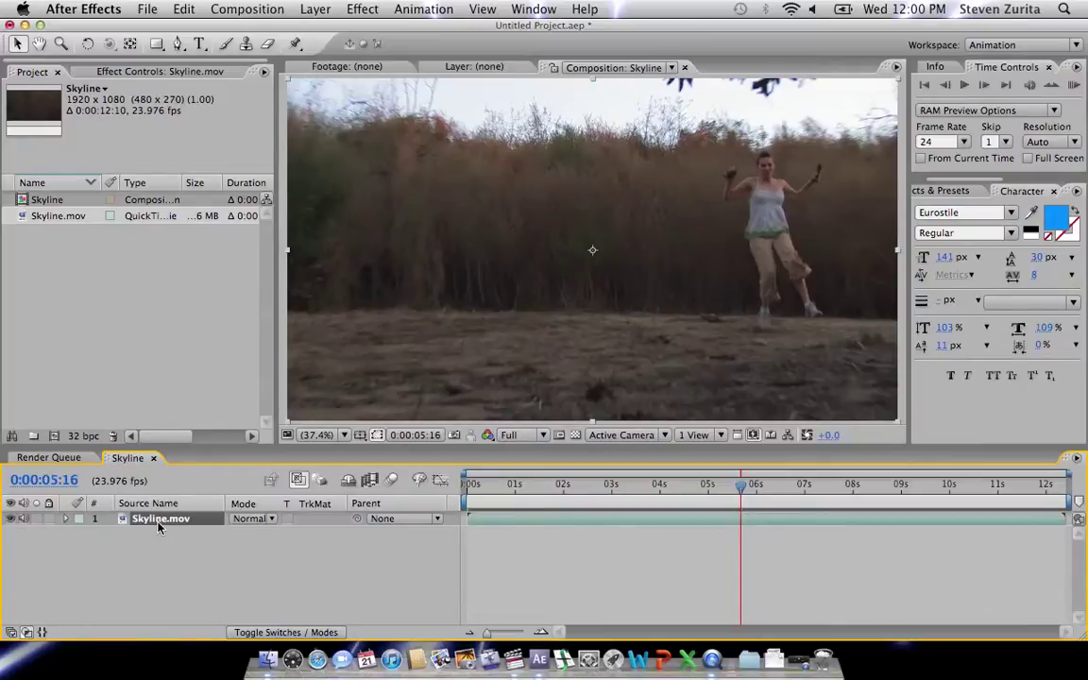
# Step: Duplicate the Skyline.mov layer and apply a Tint effect to it
pyautogui.press('super+d')
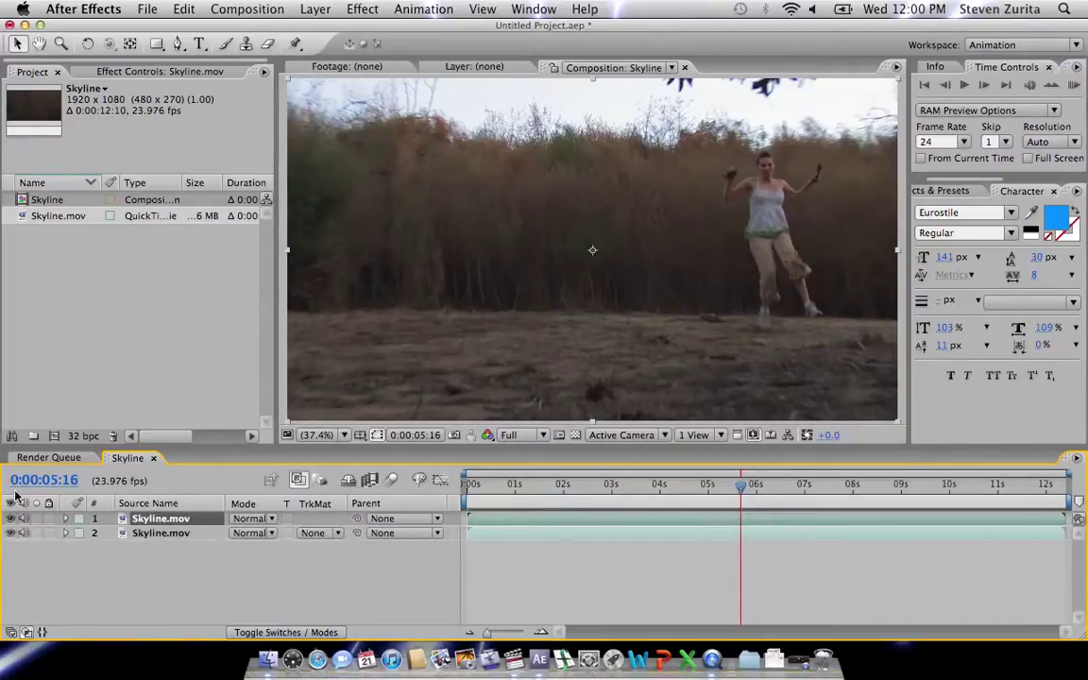
pyautogui.click(361, 8)
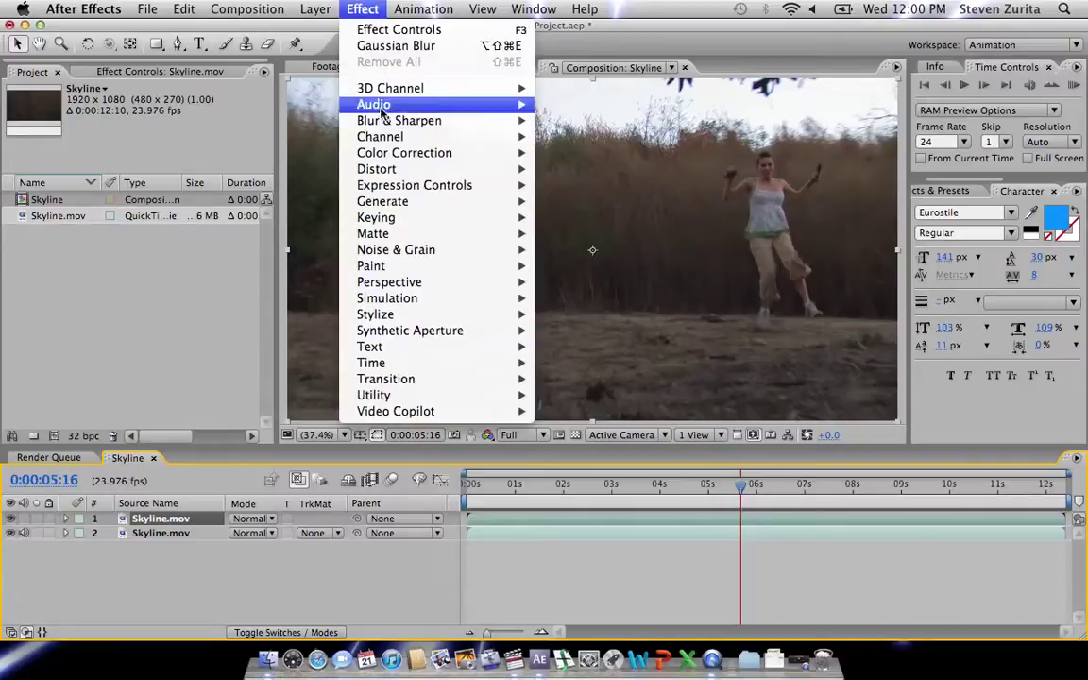
pyautogui.moveTo(434, 153)
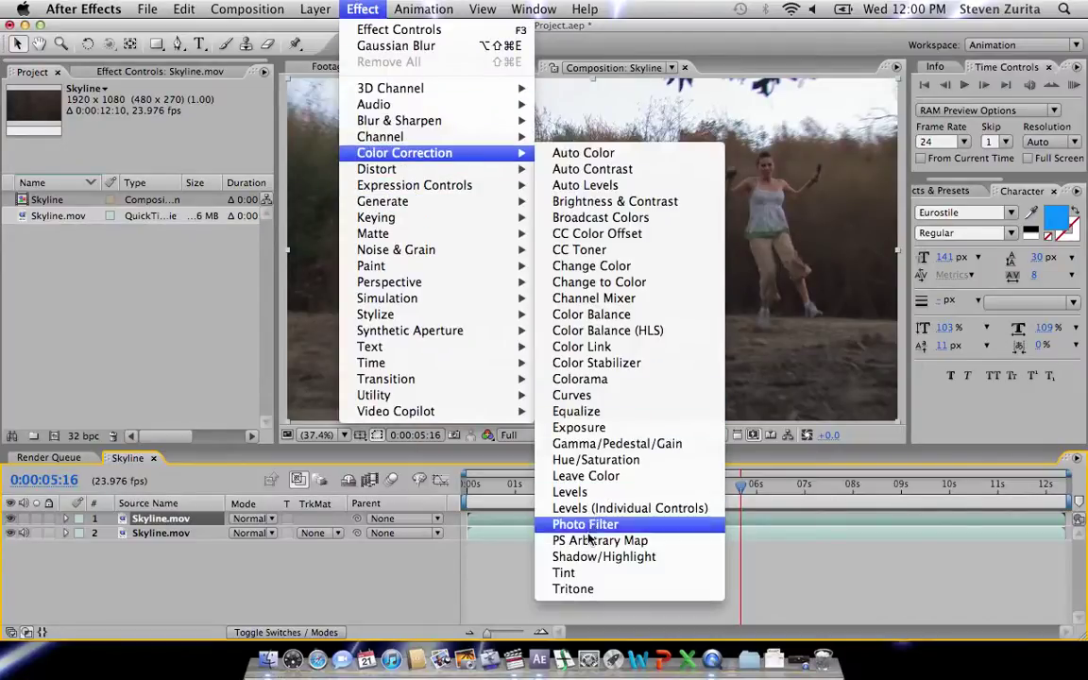
pyautogui.click(571, 572)
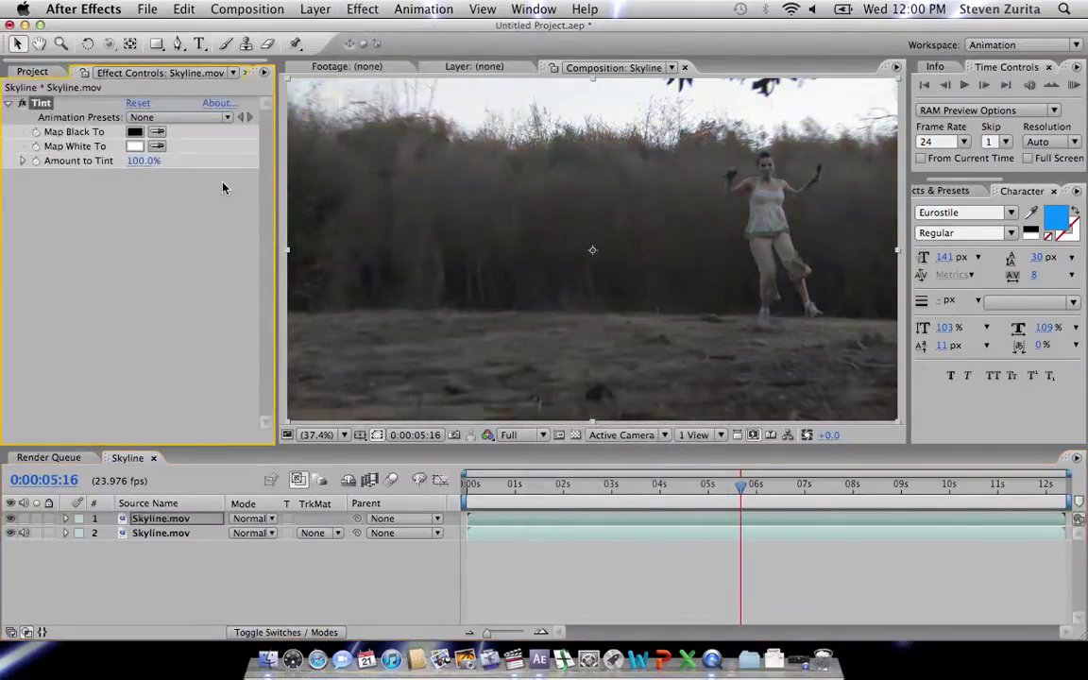
# Step: Add Curves and steepen it, crushing darks to black and brightening the sky
pyautogui.click(361, 8)
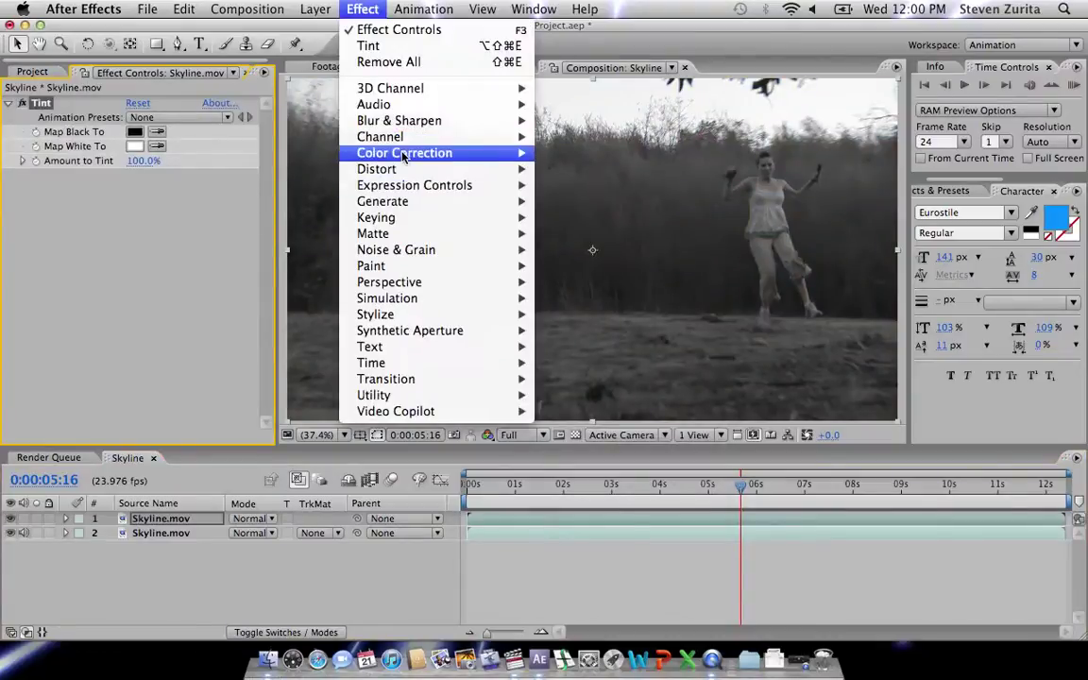
pyautogui.moveTo(435, 152)
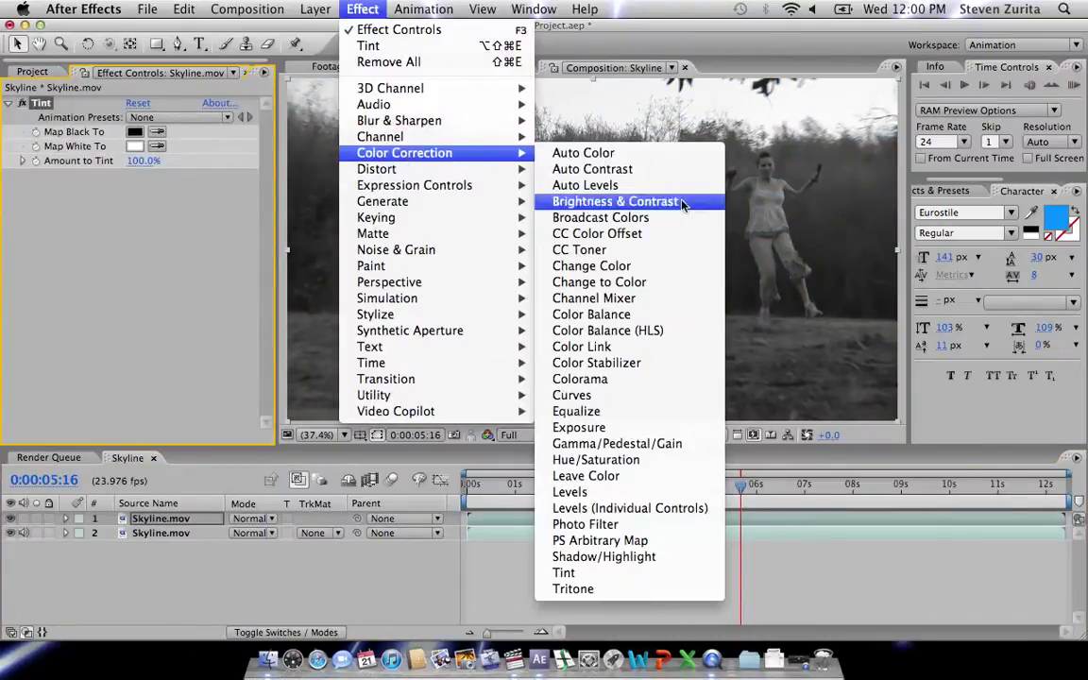
pyautogui.click(622, 397)
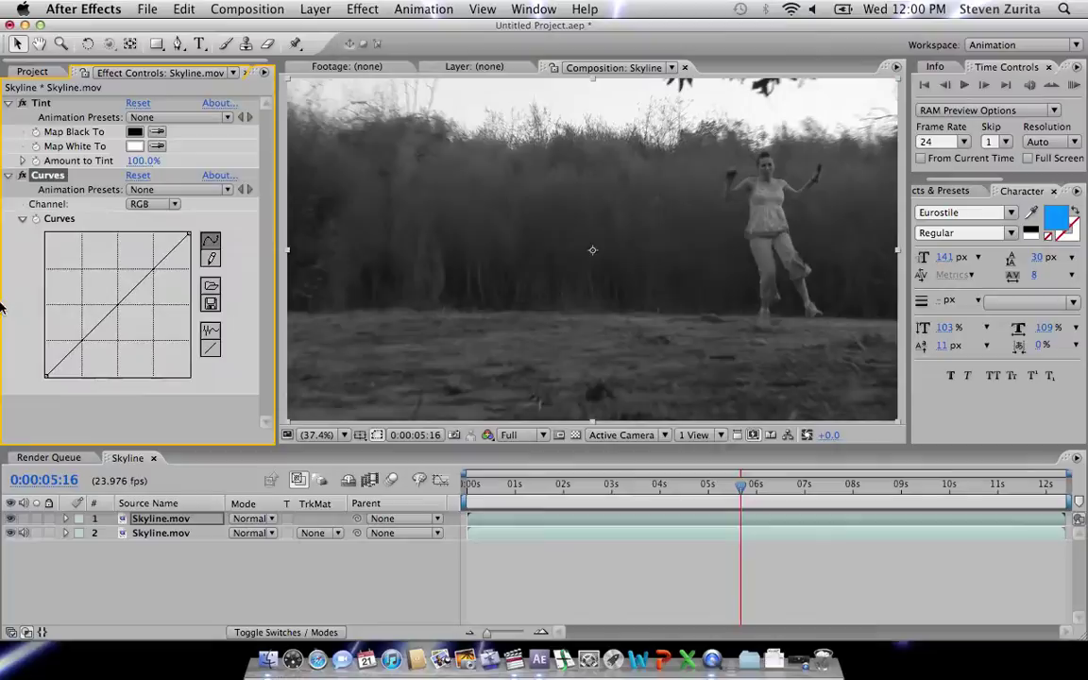
pyautogui.moveTo(94, 304); pyautogui.dragTo(118, 397)
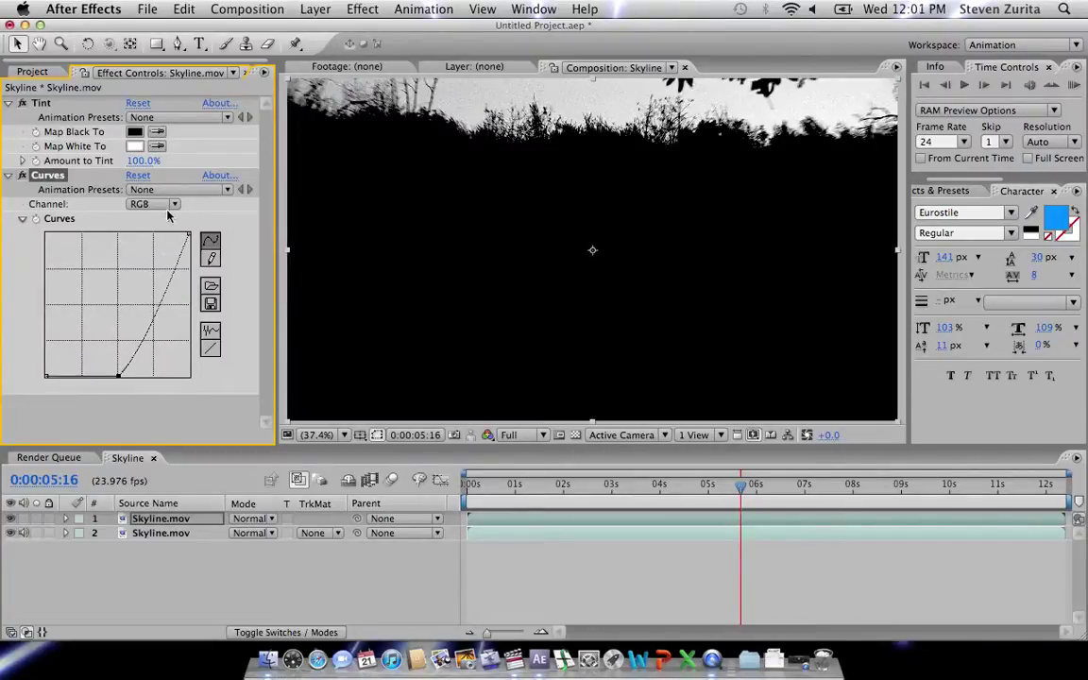
pyautogui.moveTo(189, 233); pyautogui.dragTo(162, 230)
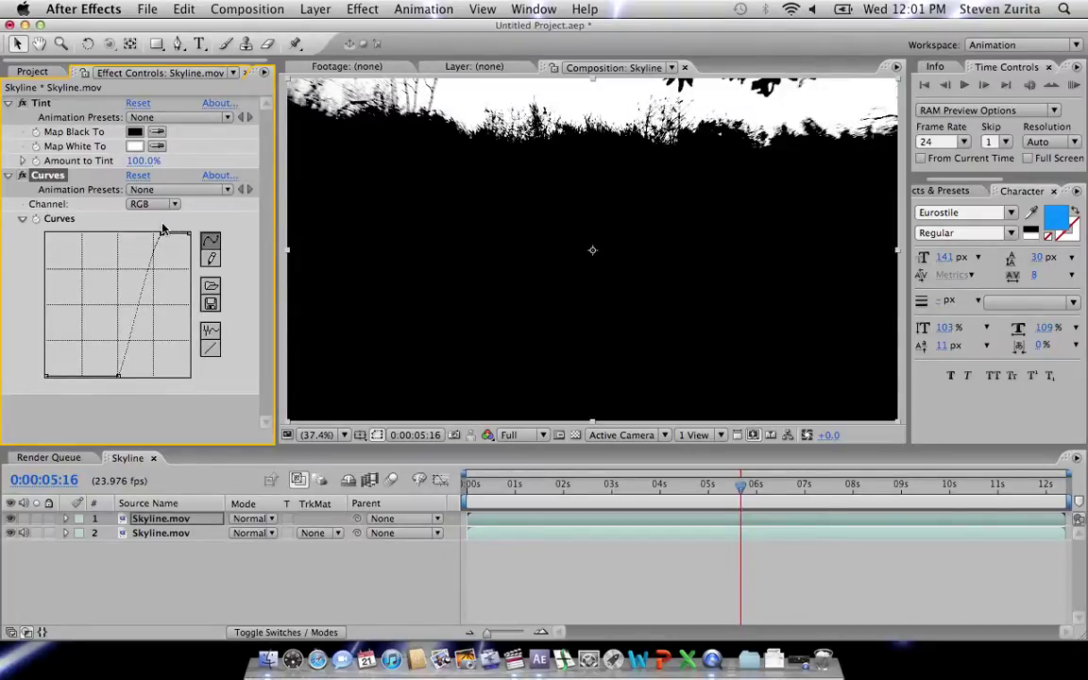
# Step: Add Fast Blur with Repeat Edge Pixels on and Blurriness 2.0
pyautogui.click(362, 8)
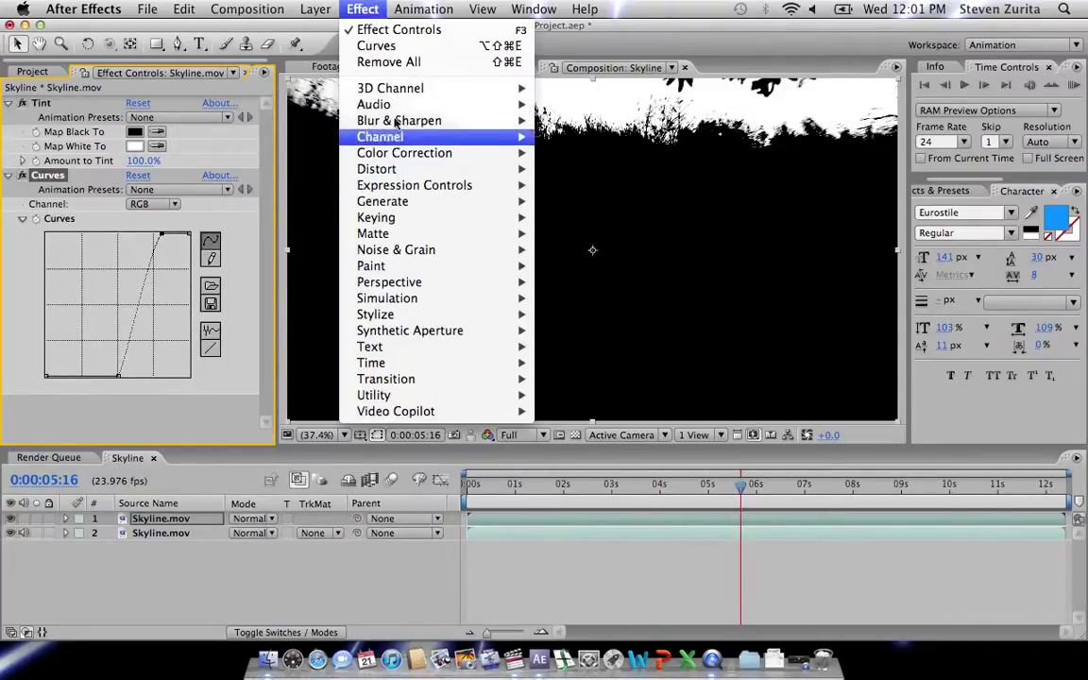
pyautogui.moveTo(397, 121)
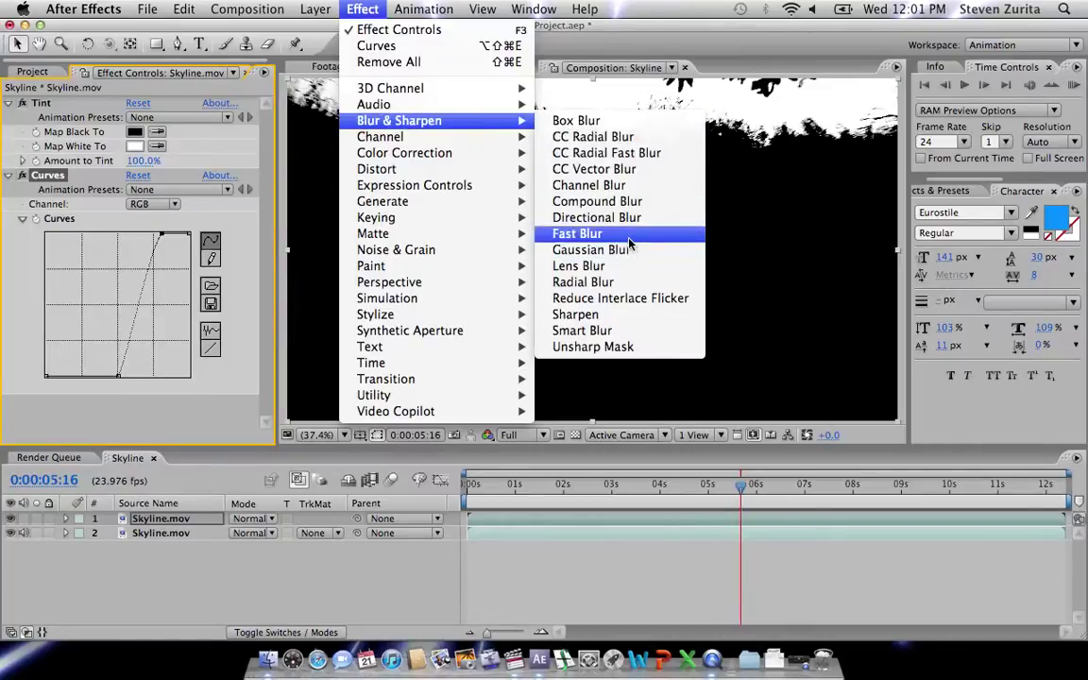
pyautogui.click(578, 233)
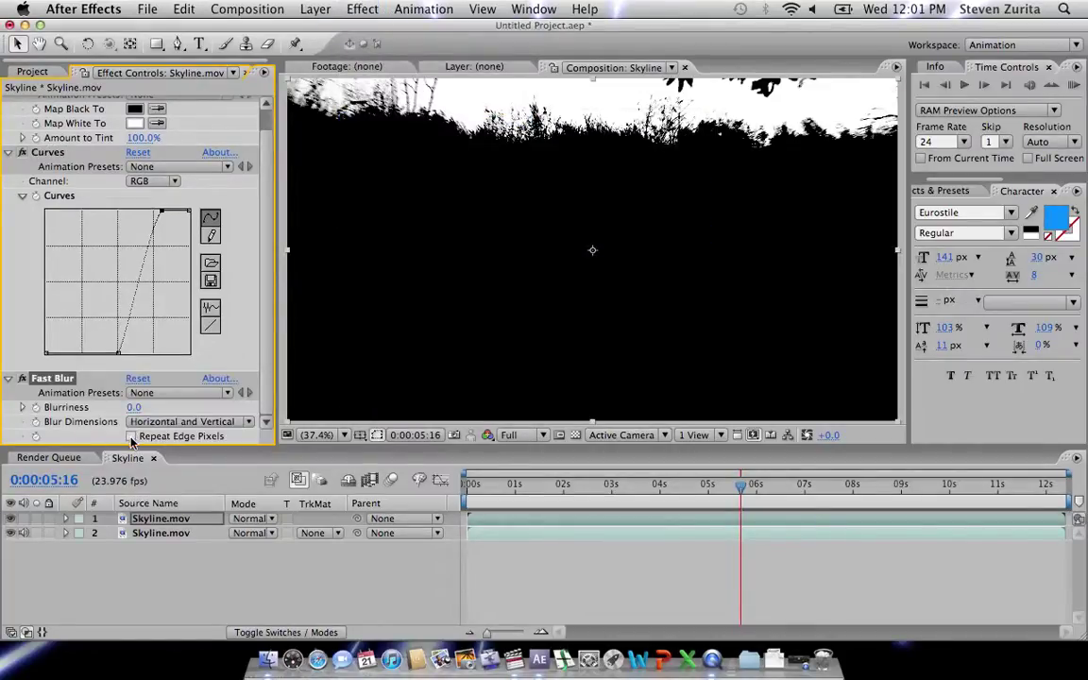
pyautogui.click(132, 436)
pyautogui.click(133, 407)
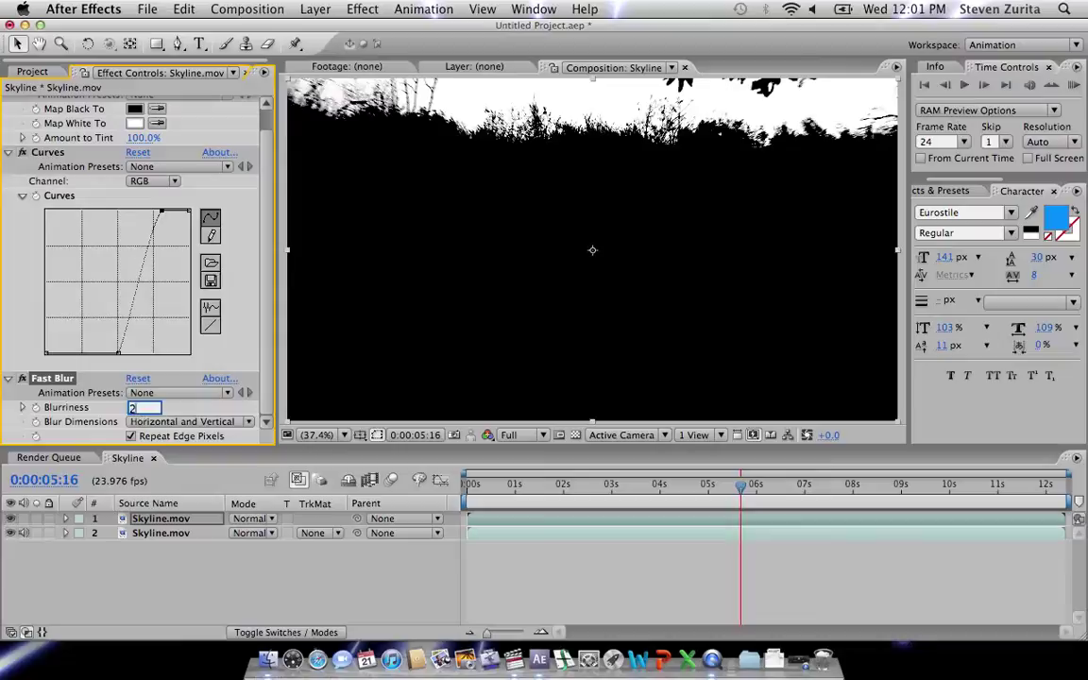
pyautogui.press('Return')
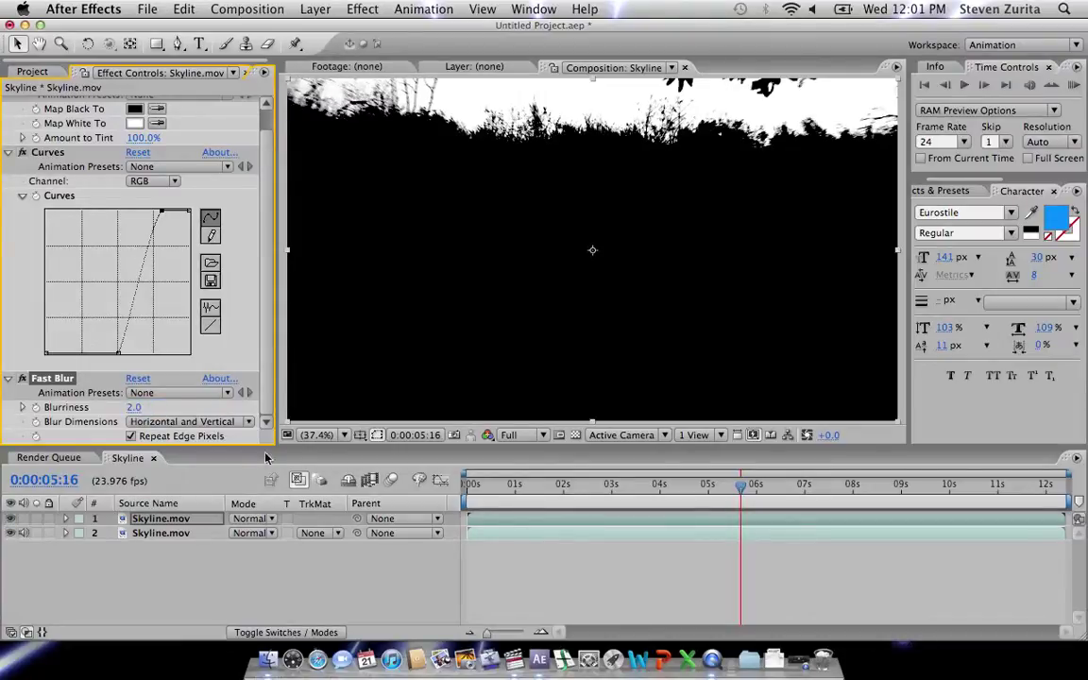
# Step: Add an adjustment layer above the top Skyline.mov layer and hide the matte layer
pyautogui.click(173, 554)
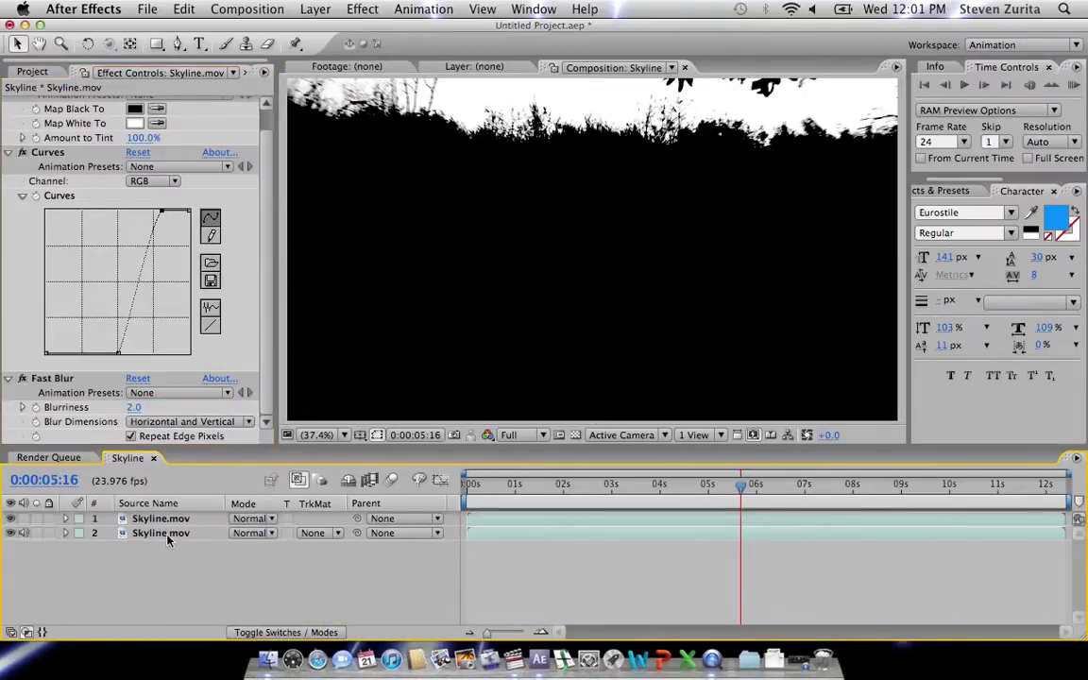
pyautogui.click(161, 518)
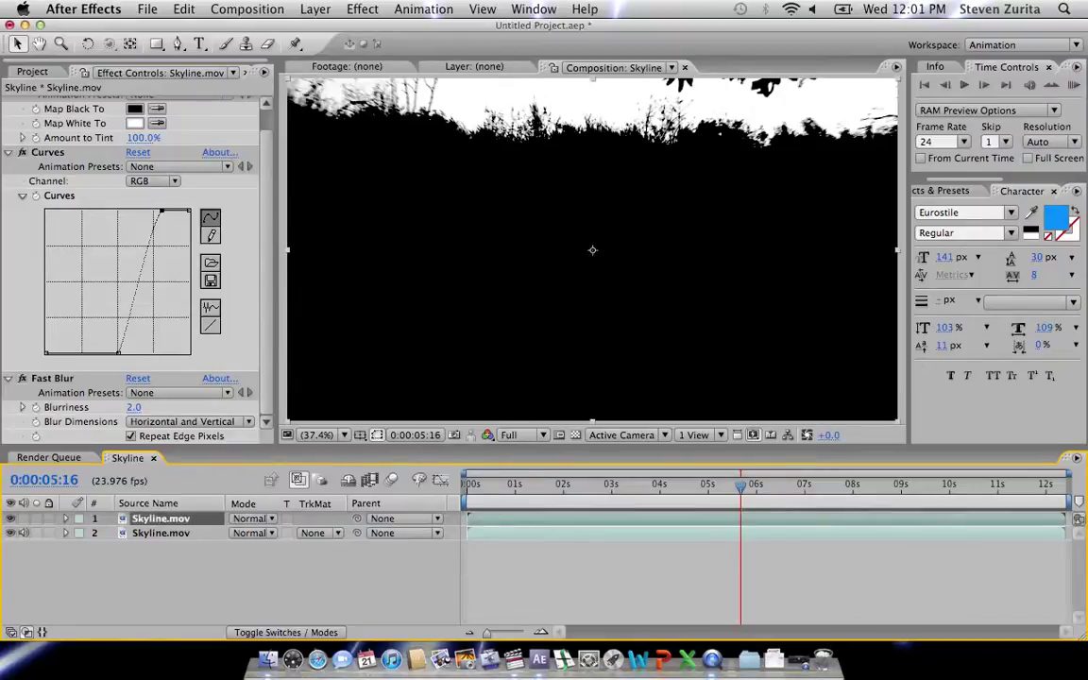
pyautogui.click(315, 8)
pyautogui.moveTo(326, 29)
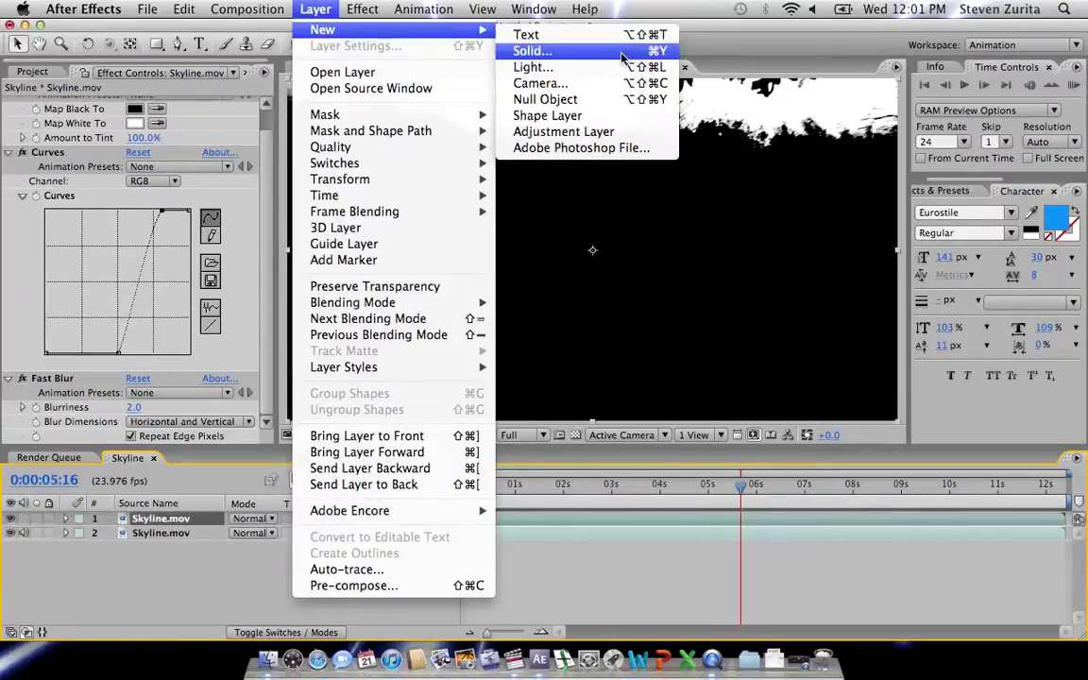
pyautogui.click(596, 132)
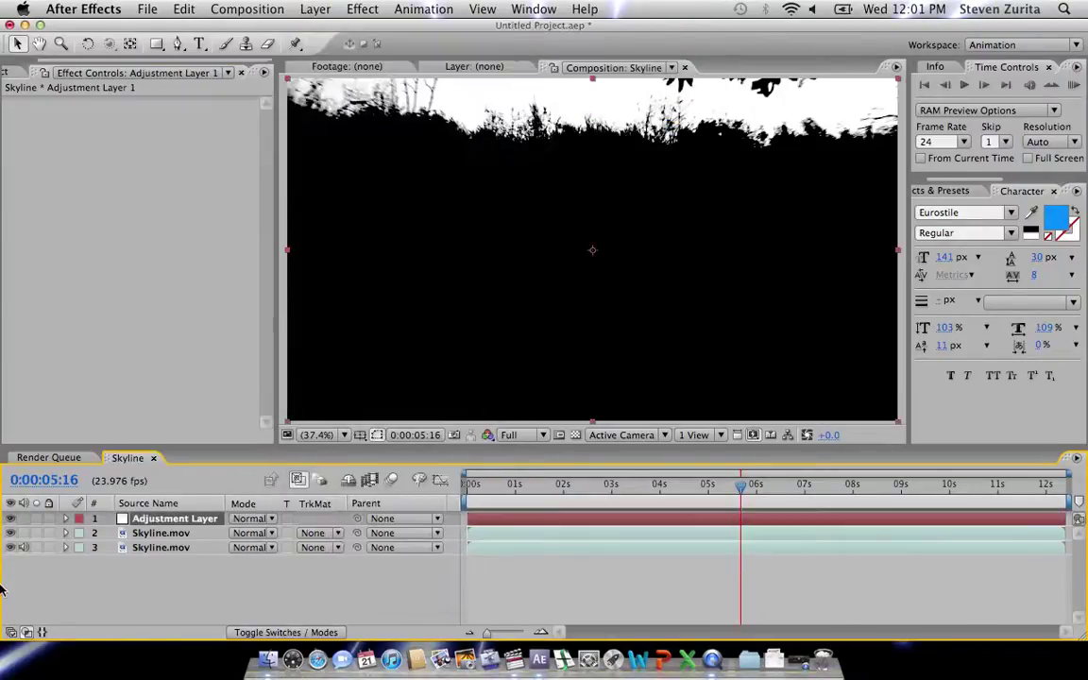
pyautogui.click(163, 533)
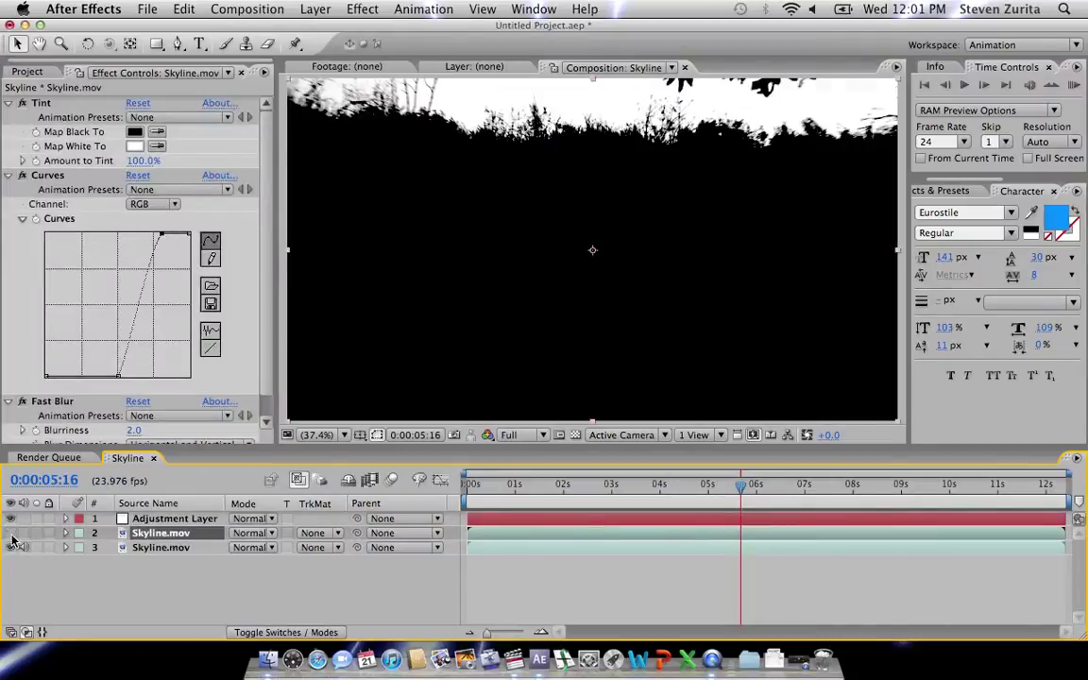
pyautogui.click(11, 534)
# Step: Apply Curves to the adjustment layer, pulling the highlights down to darken the footage
pyautogui.click(162, 518)
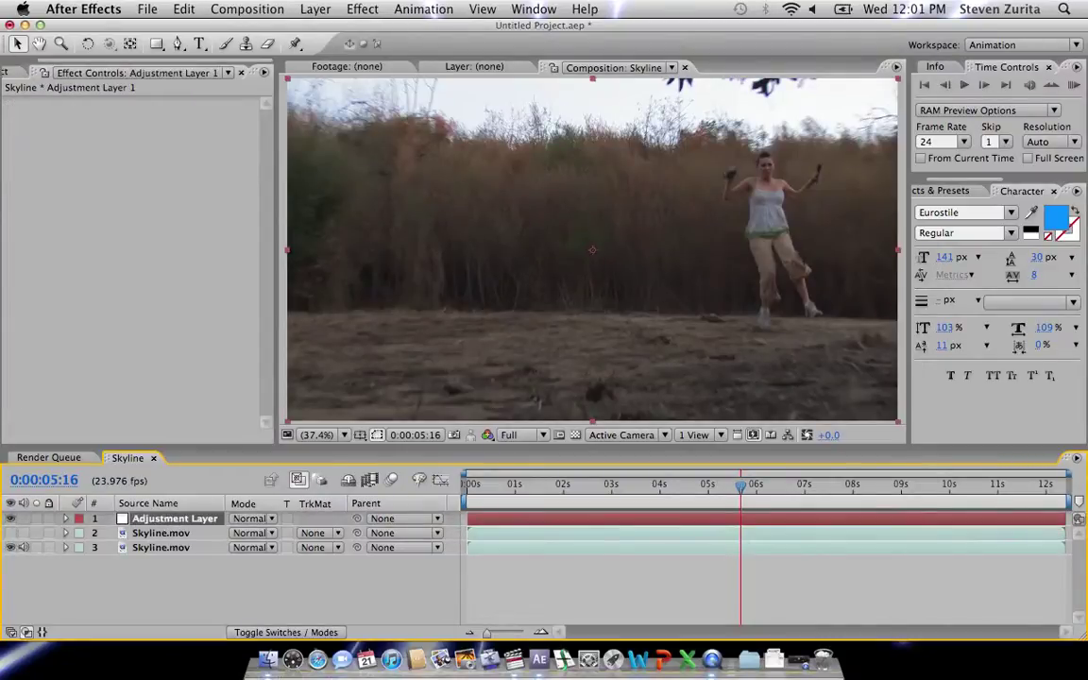
pyautogui.click(363, 9)
pyautogui.moveTo(416, 153)
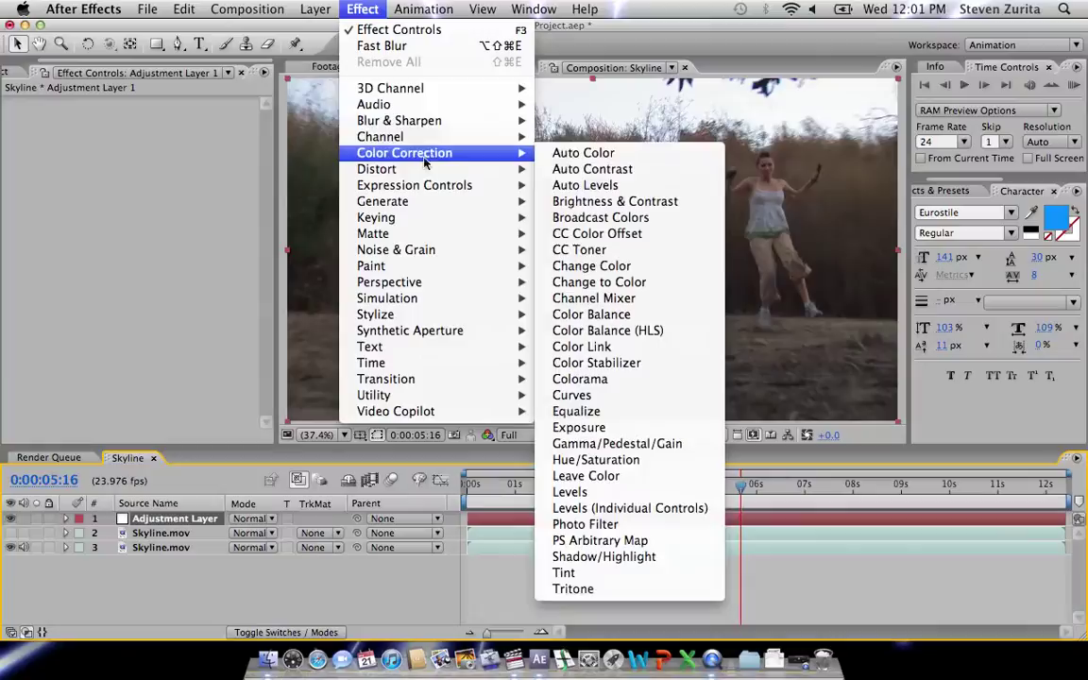
pyautogui.click(600, 399)
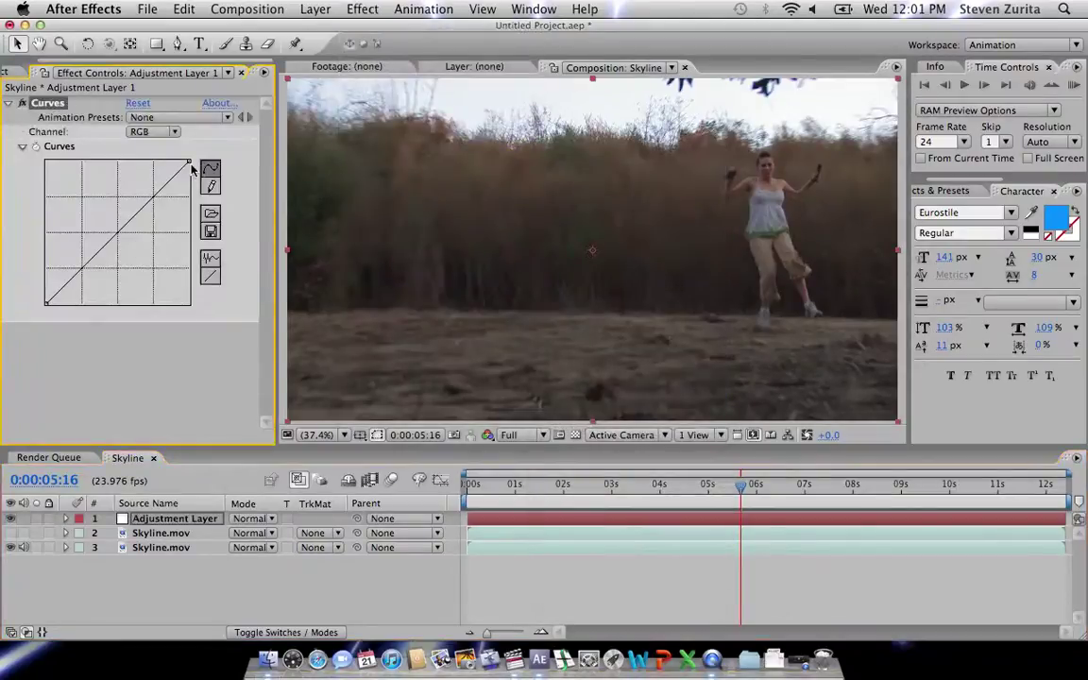
pyautogui.moveTo(192, 166); pyautogui.dragTo(197, 201)
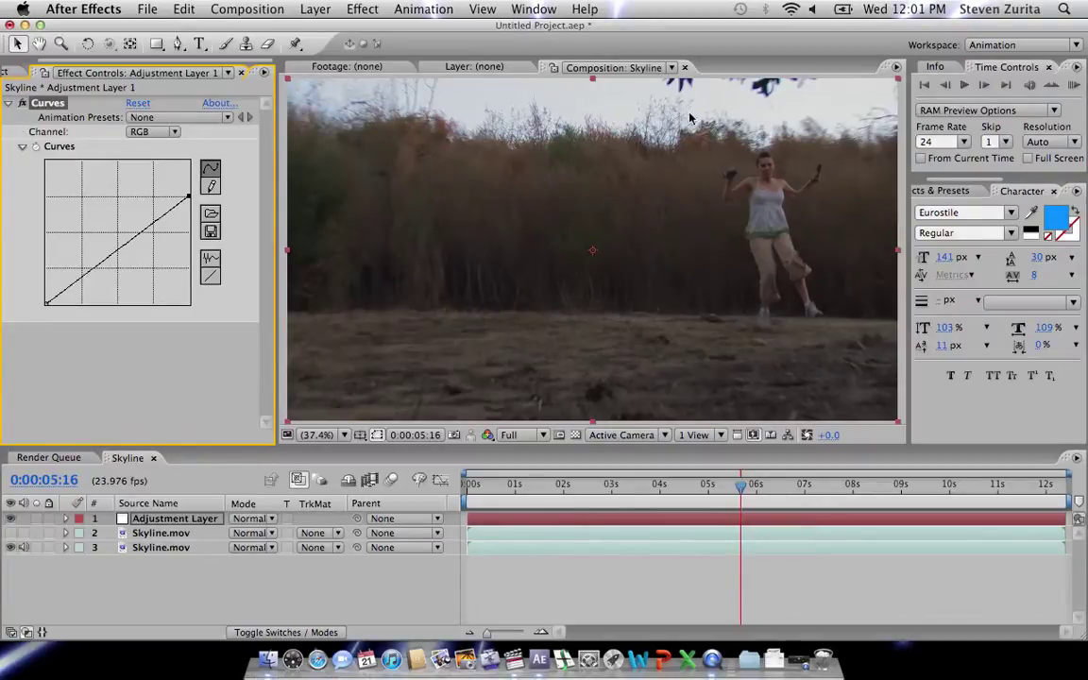
pyautogui.moveTo(188, 200); pyautogui.dragTo(209, 216)
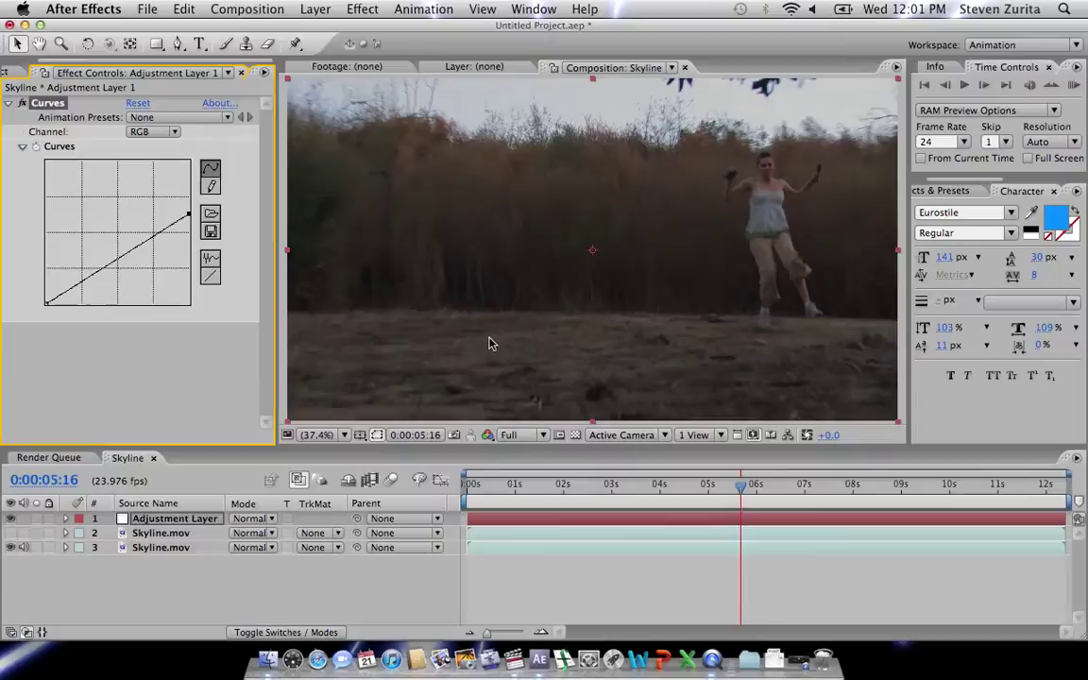
# Step: Move the matte above the adjustment layer, hide it, and set TrkMat to Luma Matte
pyautogui.click(11, 532)
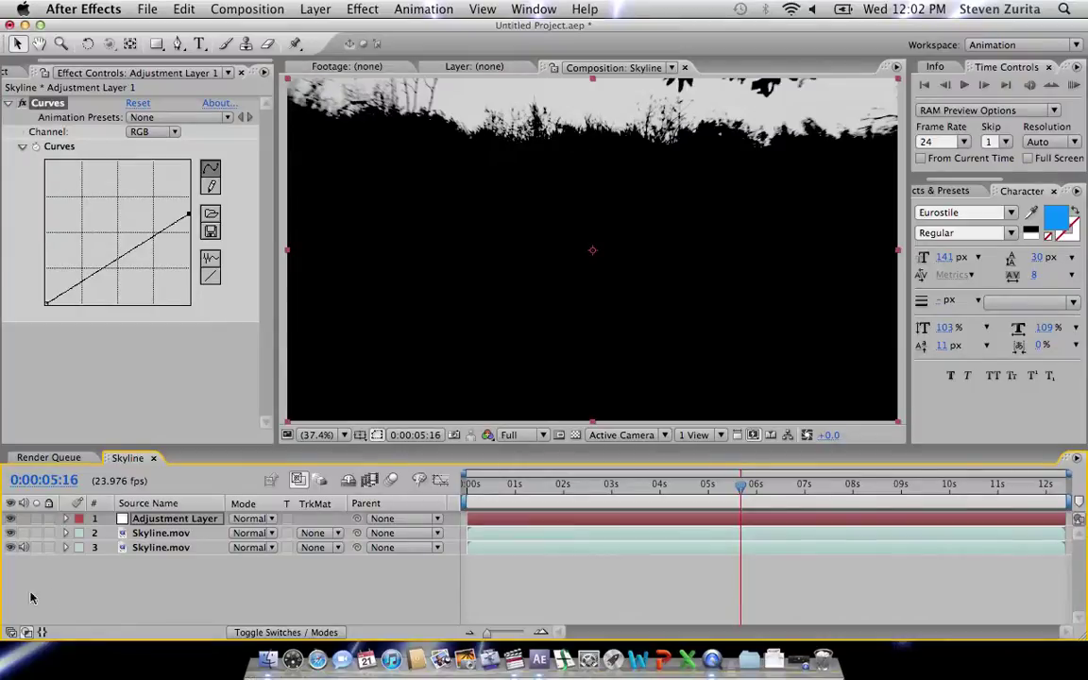
pyautogui.click(177, 533)
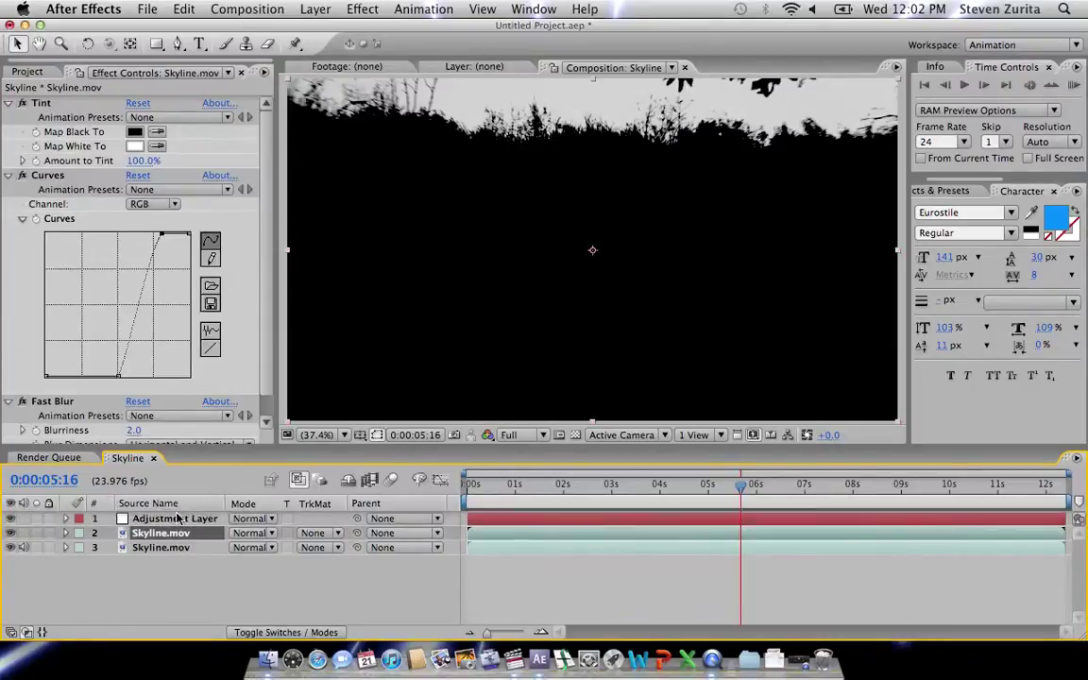
pyautogui.moveTo(177, 518); pyautogui.dragTo(177, 514)
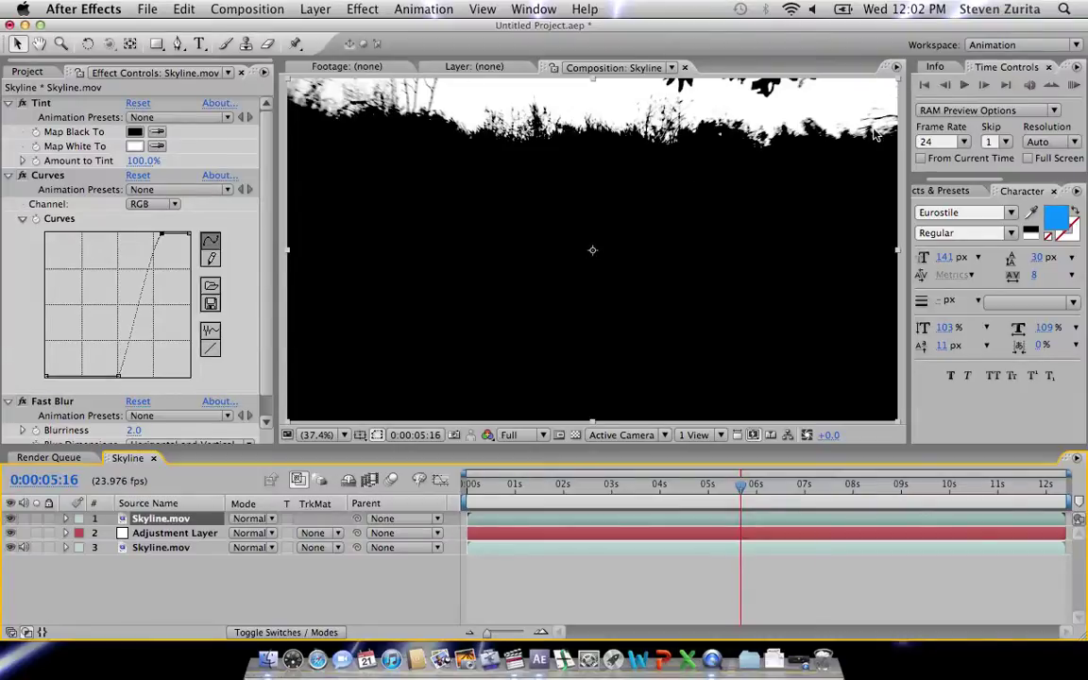
pyautogui.click(11, 519)
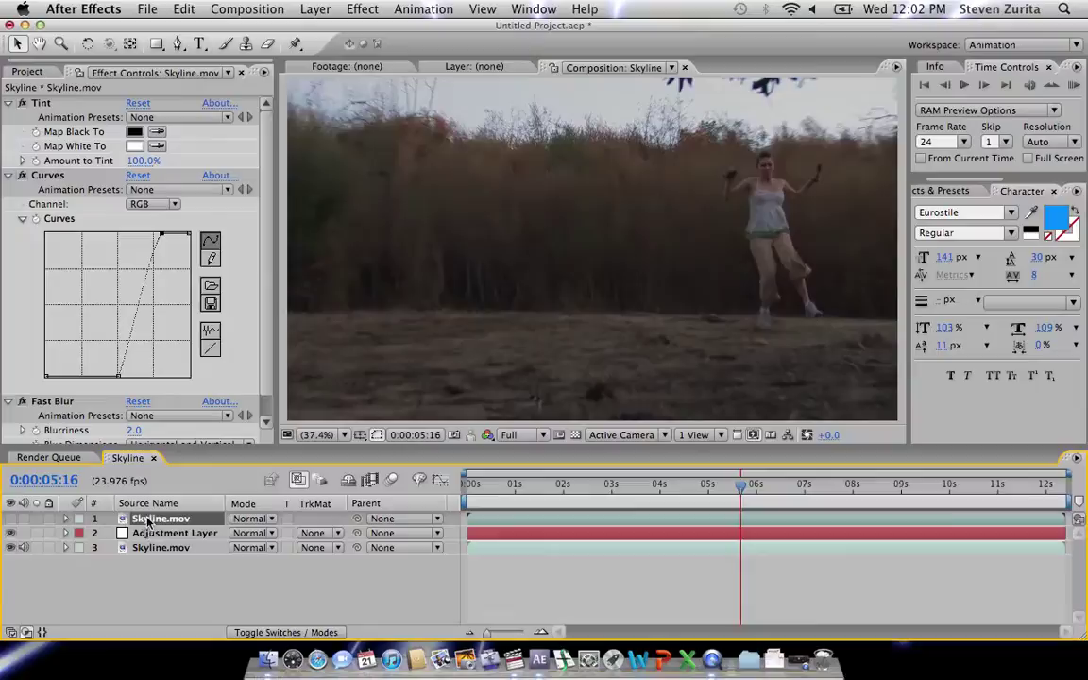
pyautogui.click(316, 532)
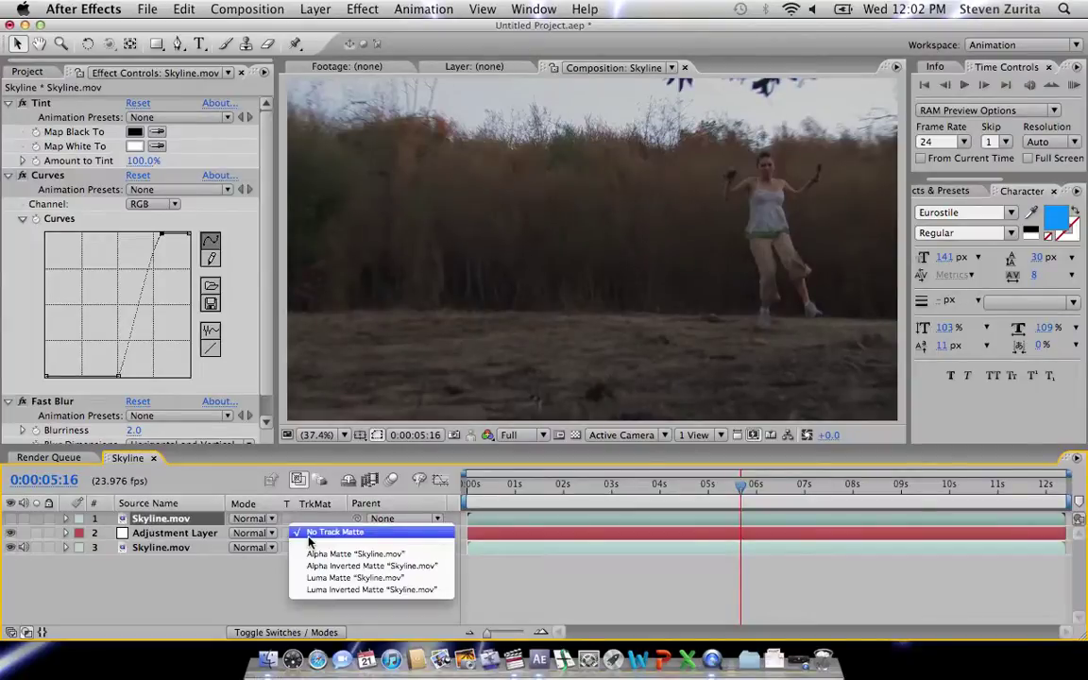
pyautogui.click(312, 578)
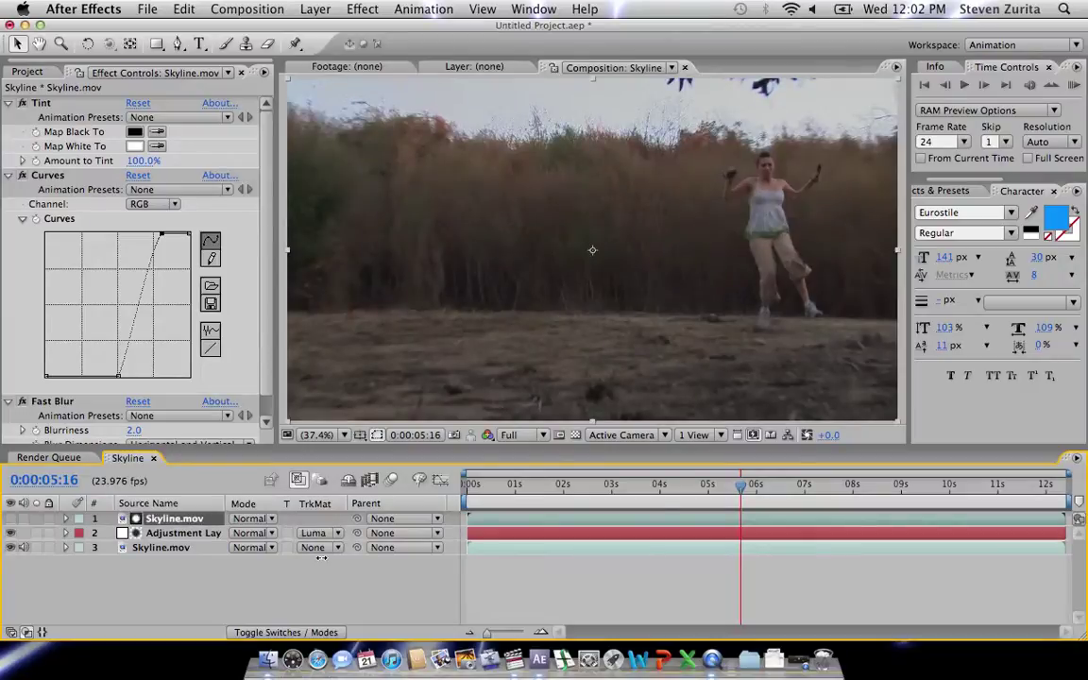
# Step: Compare with and without the adjustment, then raise the Curves top point slightly
pyautogui.click(11, 534)
pyautogui.click(11, 534)
pyautogui.click(12, 536)
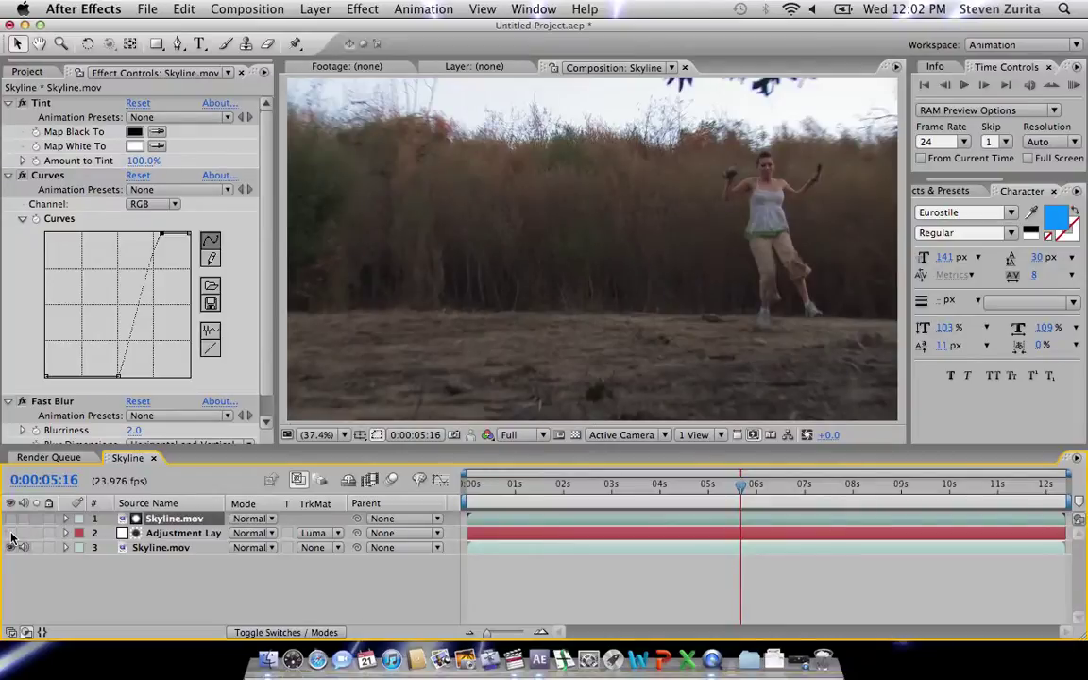
pyautogui.click(11, 534)
pyautogui.click(11, 535)
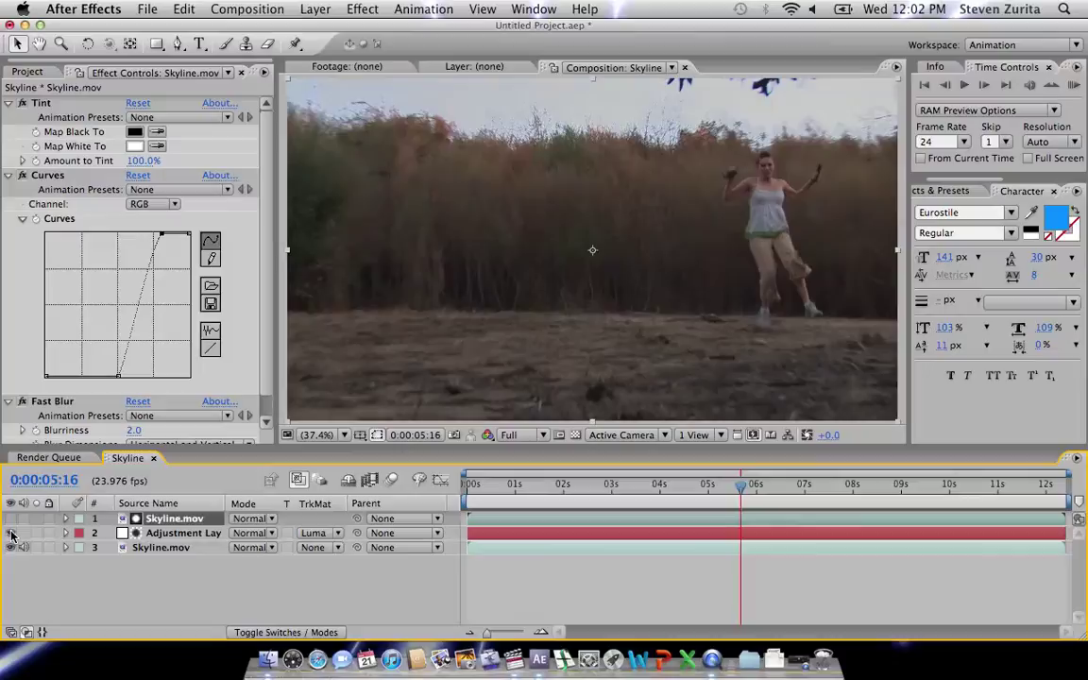
pyautogui.click(185, 533)
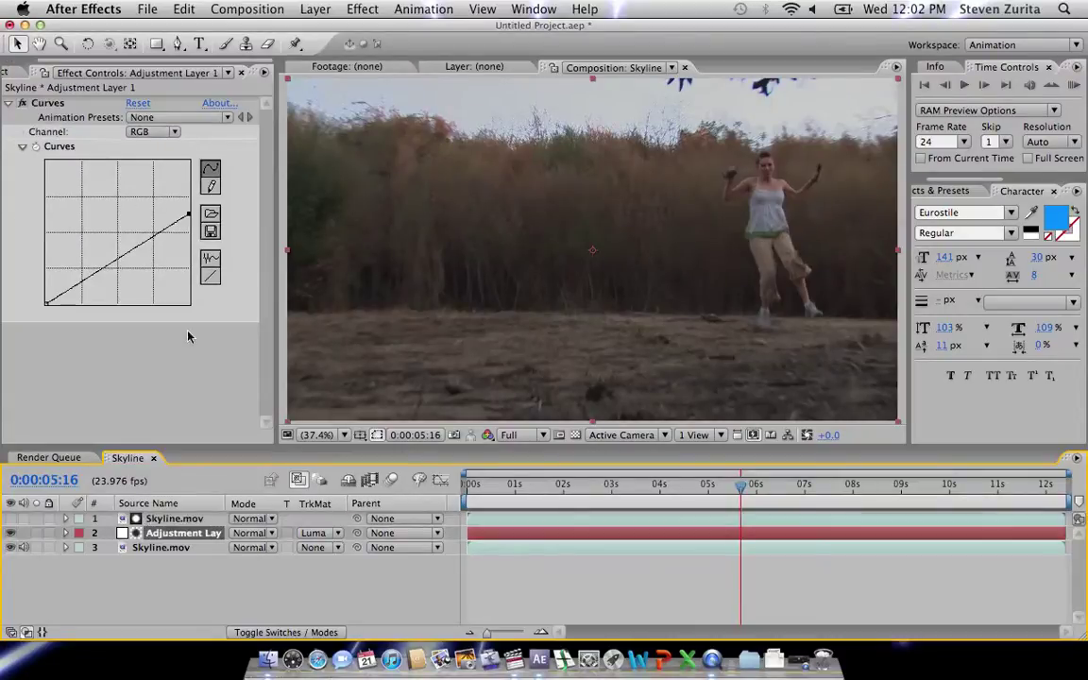
pyautogui.moveTo(188, 215)
pyautogui.mouseDown()
pyautogui.moveTo(188, 186)
pyautogui.moveTo(188, 198)
pyautogui.mouseUp()
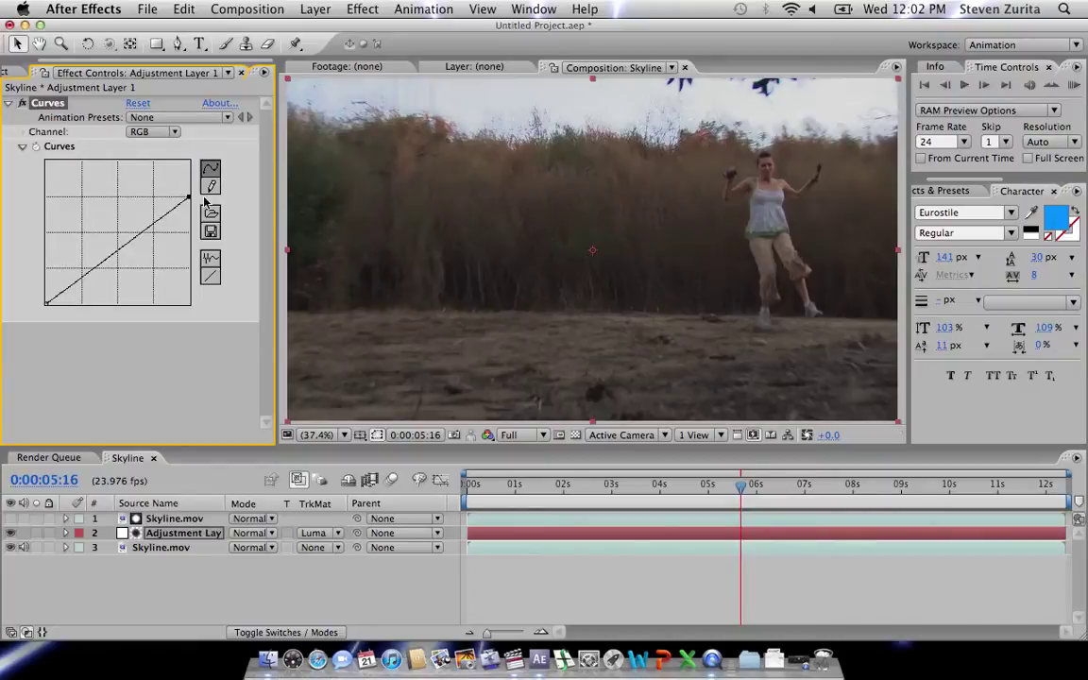
# Step: Add the Skyline comp to the Render Queue, then return to Final Cut Pro
pyautogui.click(122, 599)
pyautogui.click(246, 9)
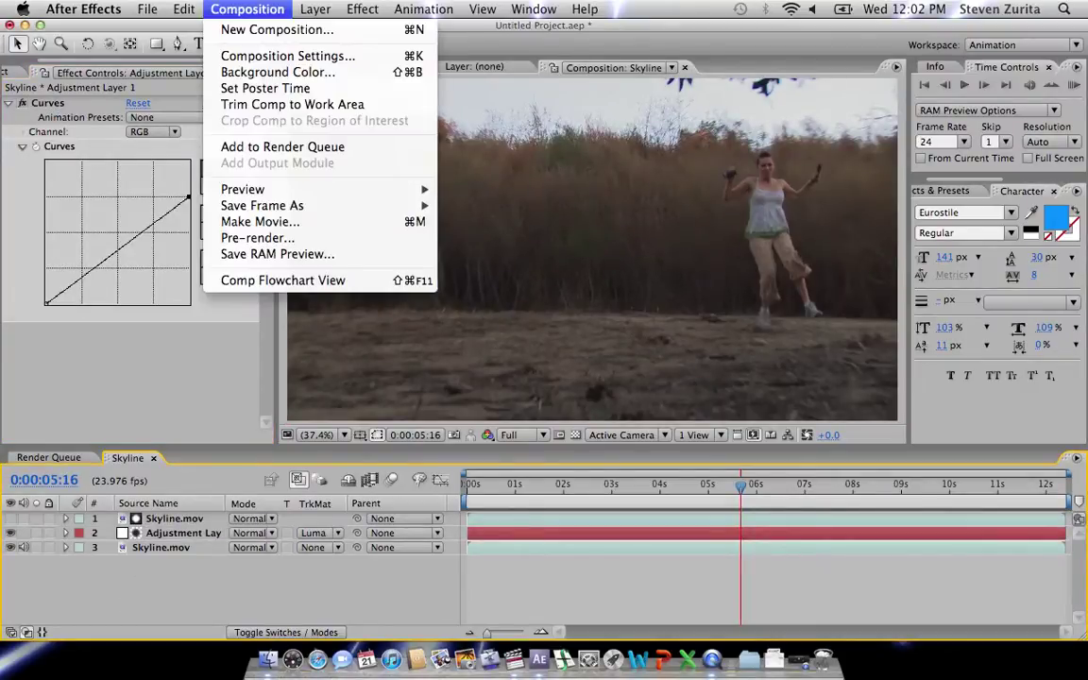
pyautogui.click(261, 148)
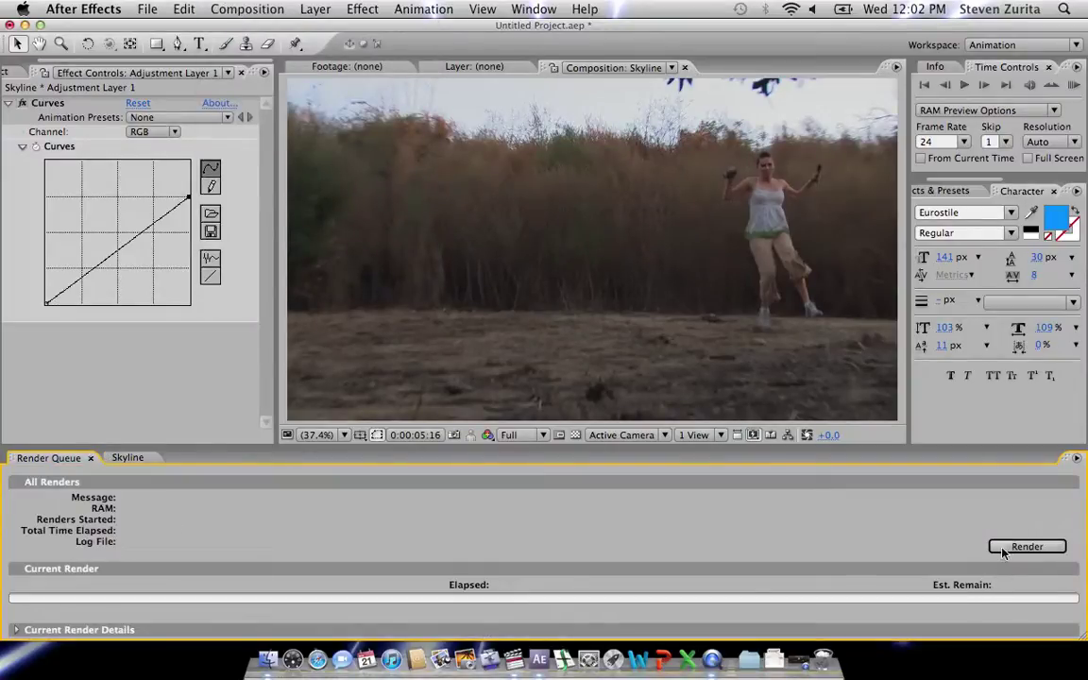
pyautogui.click(517, 668)
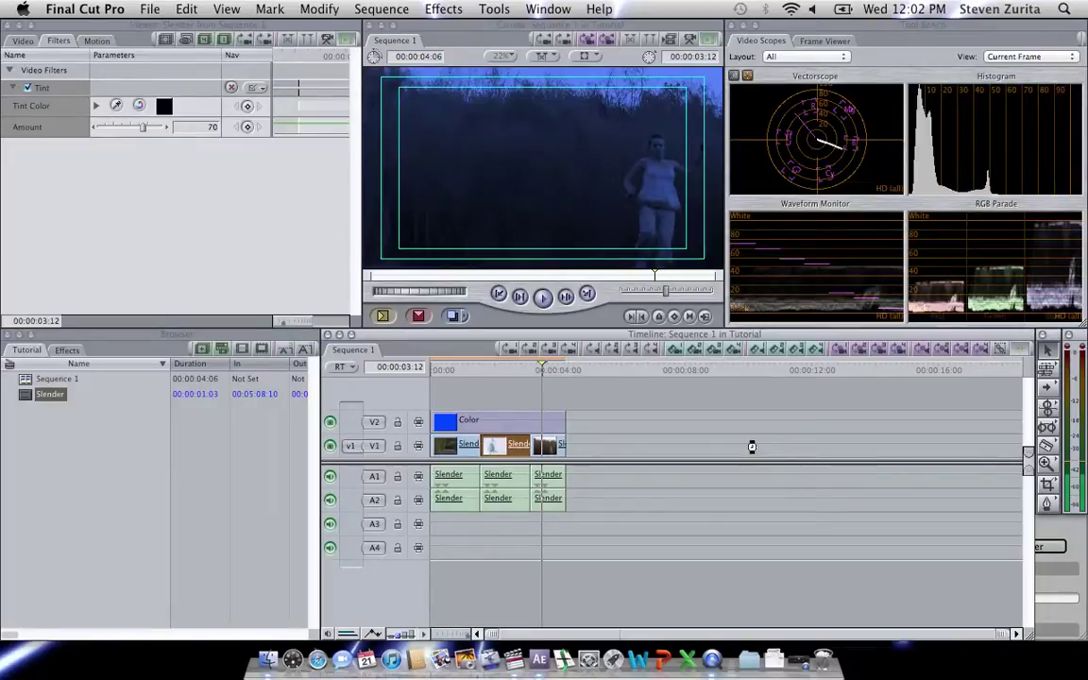
# Step: Switch from Final Cut Pro back to After Effects and show the Skyline composition timeline
pyautogui.press('w')
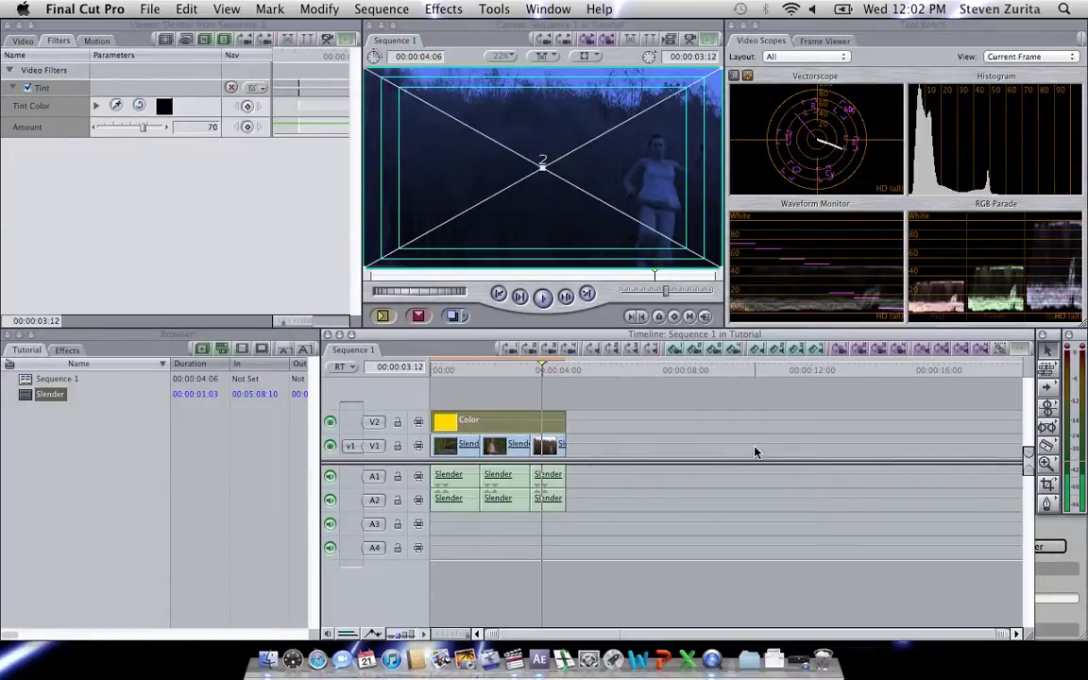
pyautogui.click(531, 661)
pyautogui.click(130, 458)
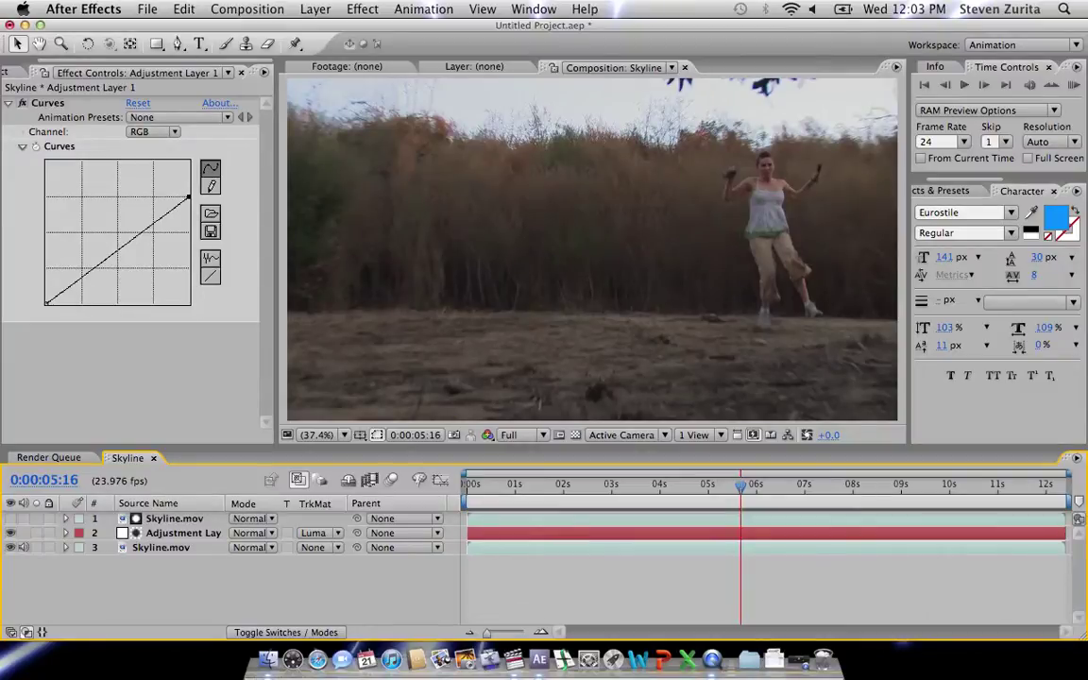
# Step: Create a new solid layer colored bright blue 0024FF
pyautogui.click(314, 8)
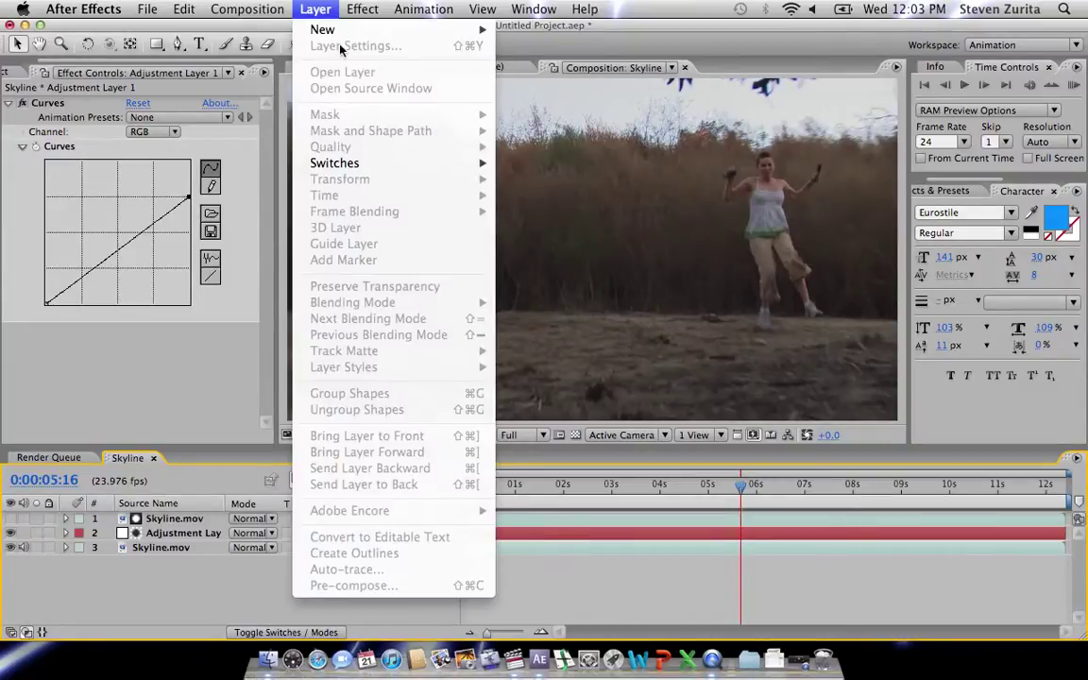
pyautogui.moveTo(311, 30)
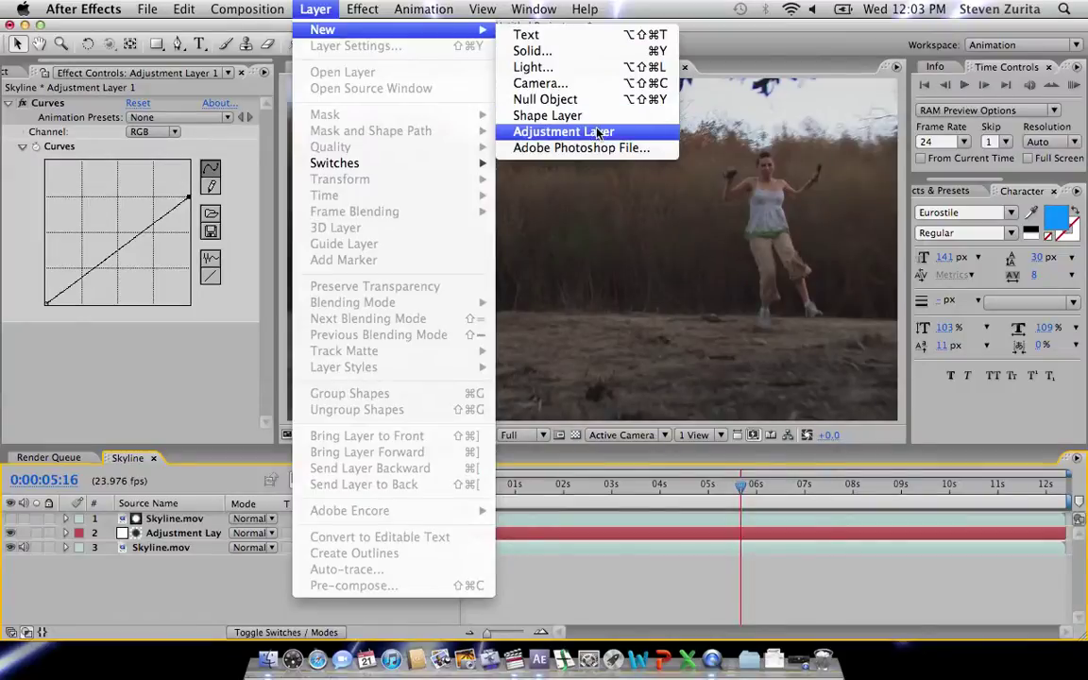
pyautogui.click(552, 53)
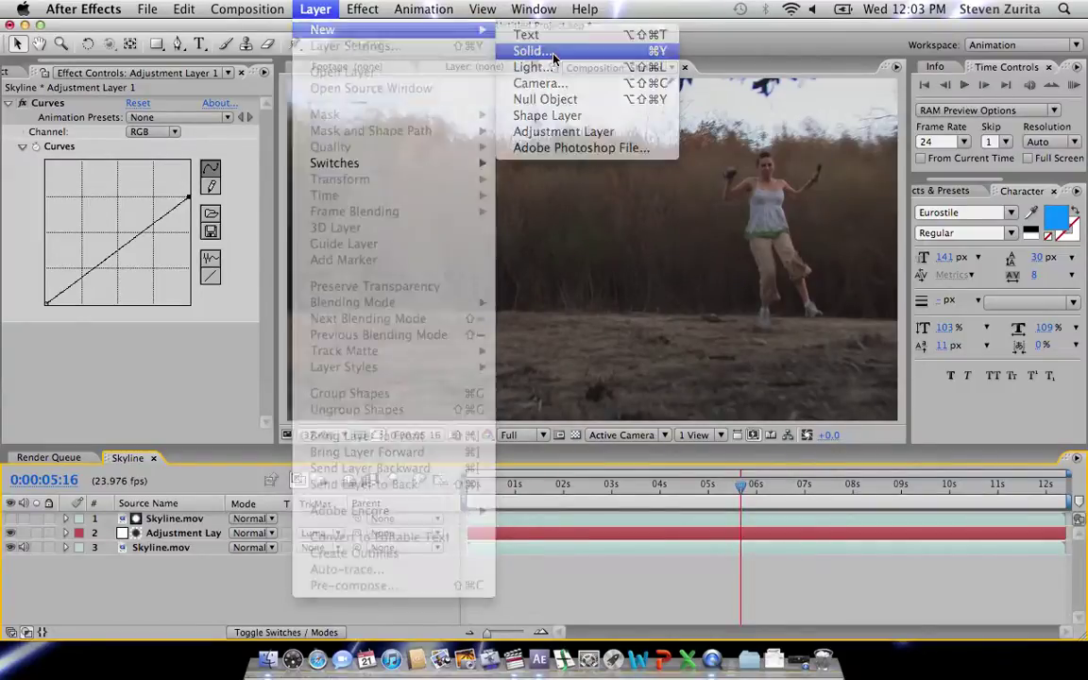
pyautogui.click(153, 381)
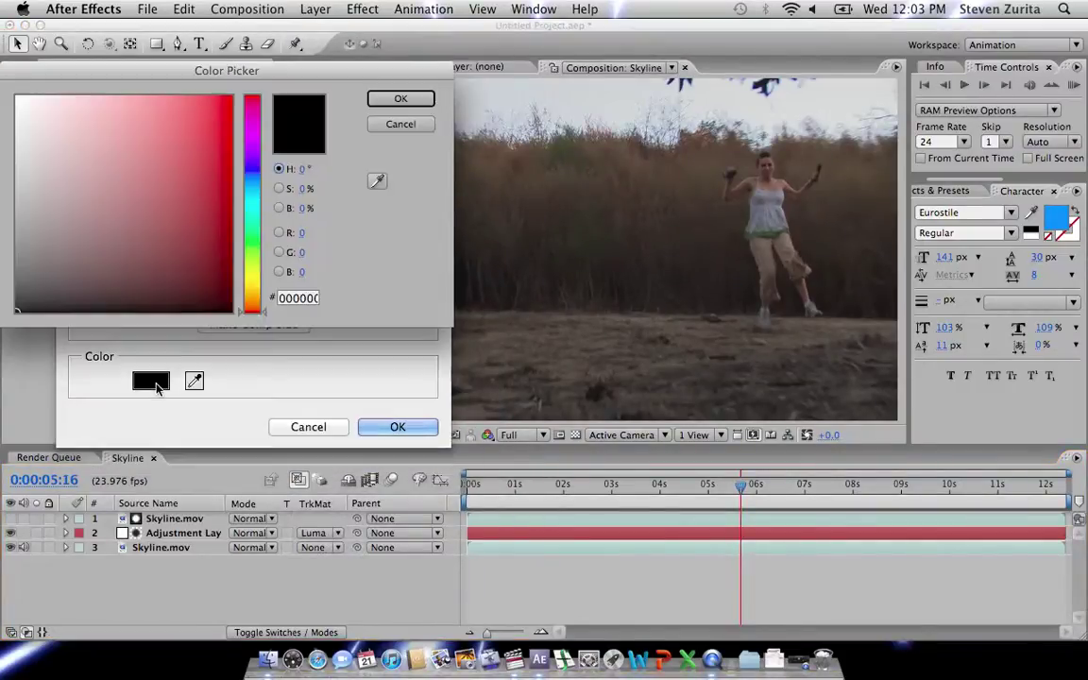
pyautogui.click(251, 173)
pyautogui.click(230, 97)
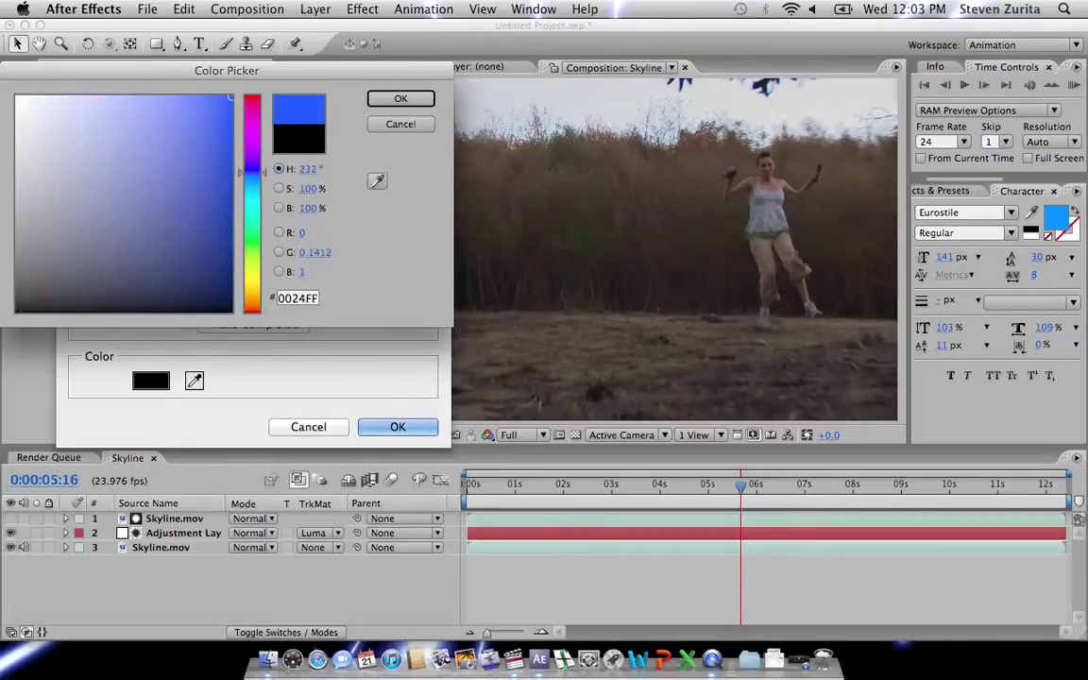
pyautogui.click(400, 98)
pyautogui.click(398, 426)
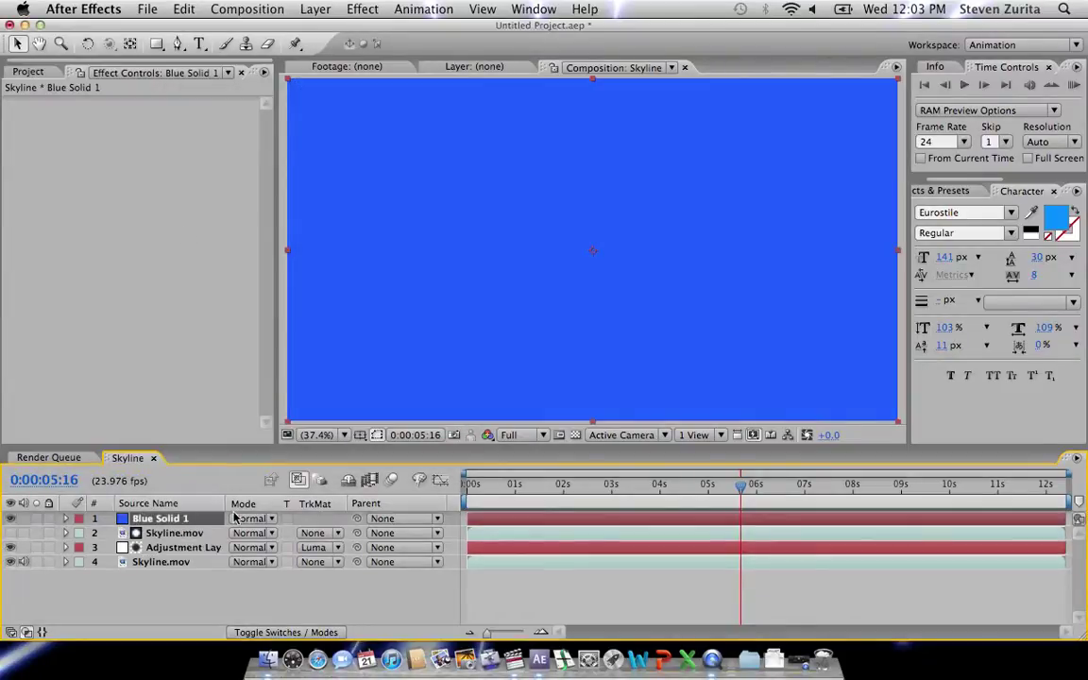
# Step: Set the blue solid's blend mode to Multiply and its opacity to 65%
pyautogui.click(247, 518)
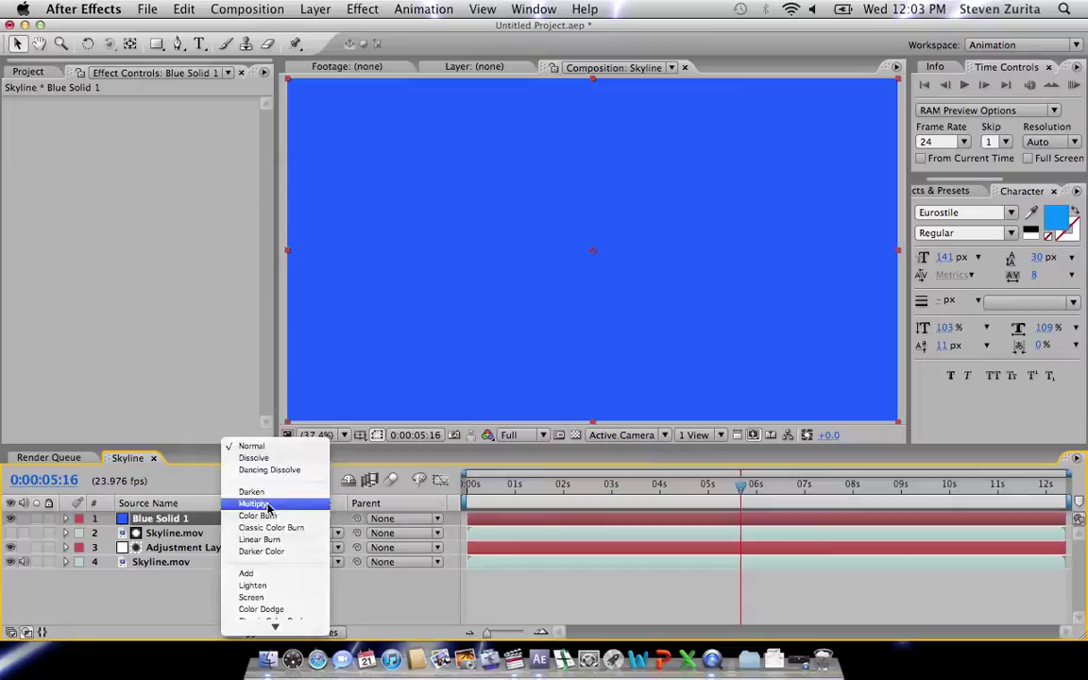
pyautogui.click(267, 506)
pyautogui.press('t')
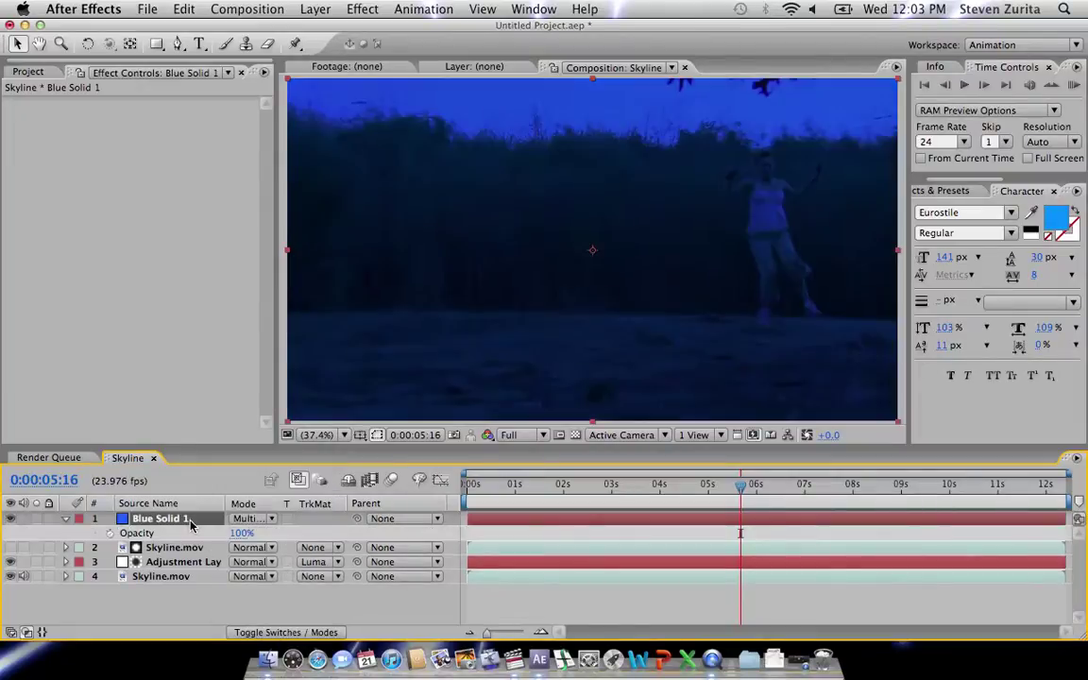
pyautogui.click(241, 532)
pyautogui.write('65')
pyautogui.press('Return')
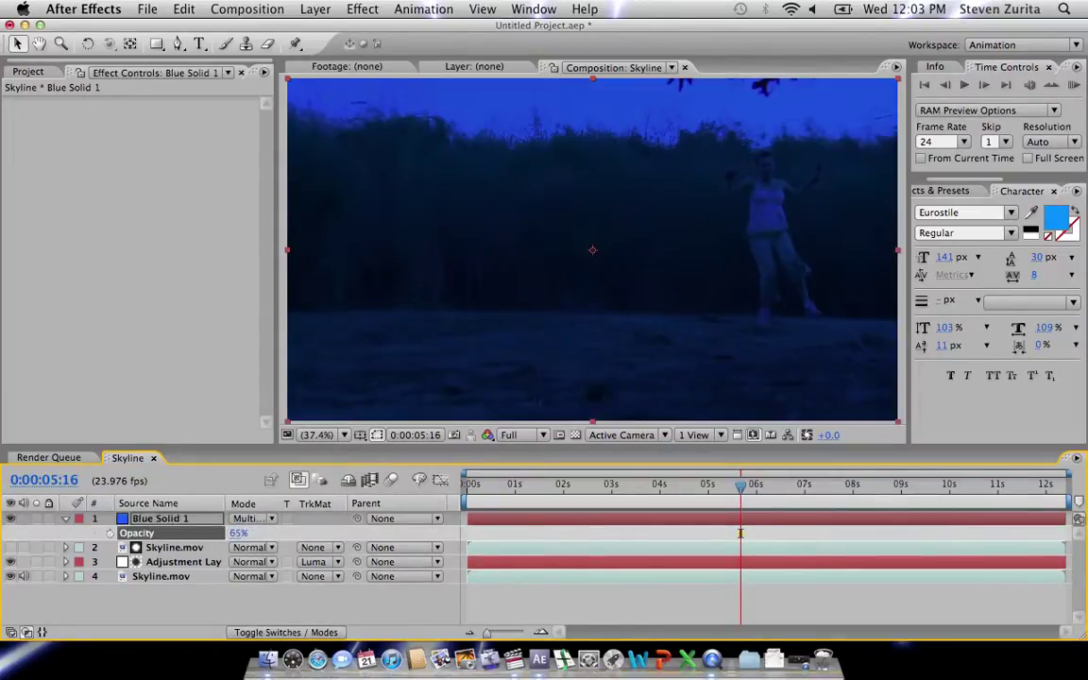
# Step: Add a new adjustment layer and move it below the blue solid
pyautogui.click(361, 10)
pyautogui.moveTo(315, 12)
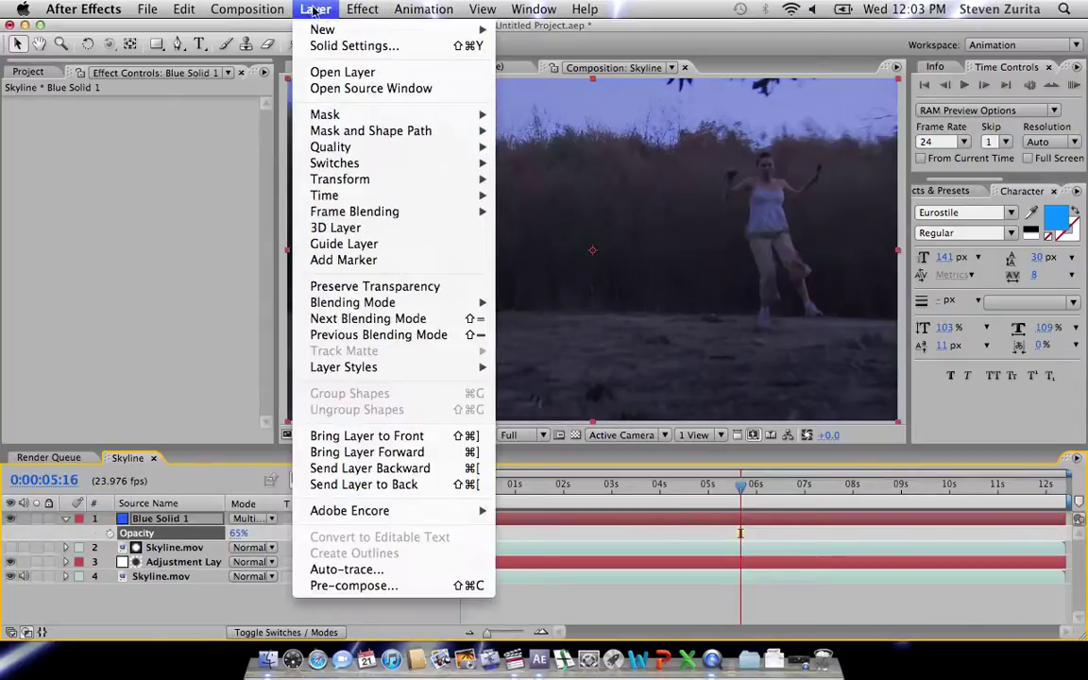
pyautogui.moveTo(391, 31)
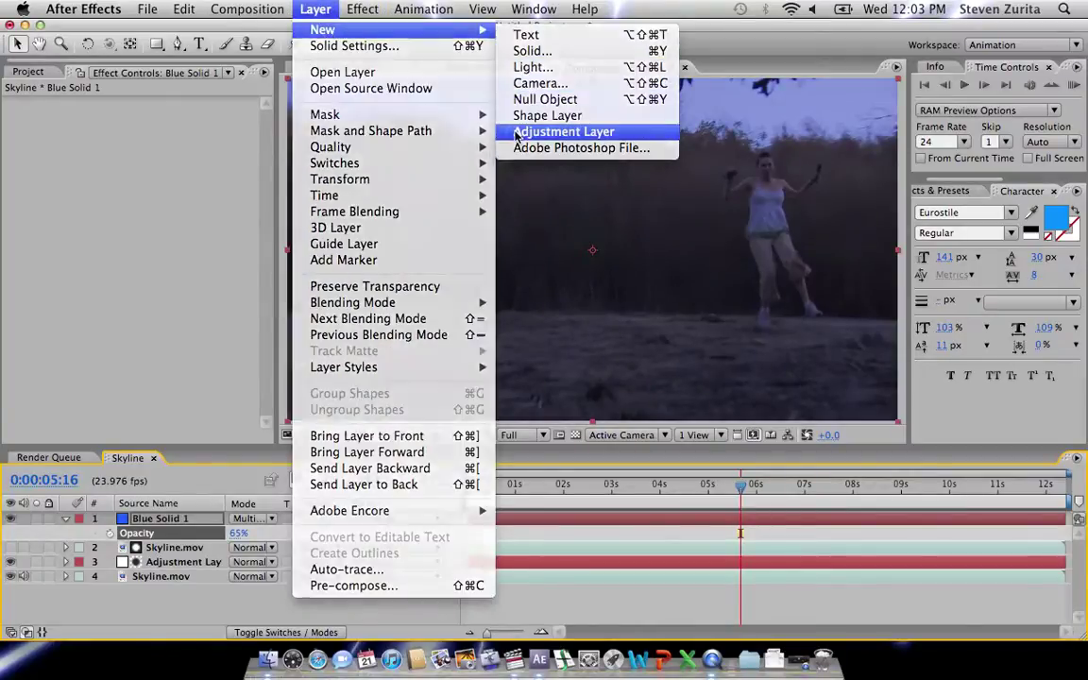
pyautogui.click(516, 135)
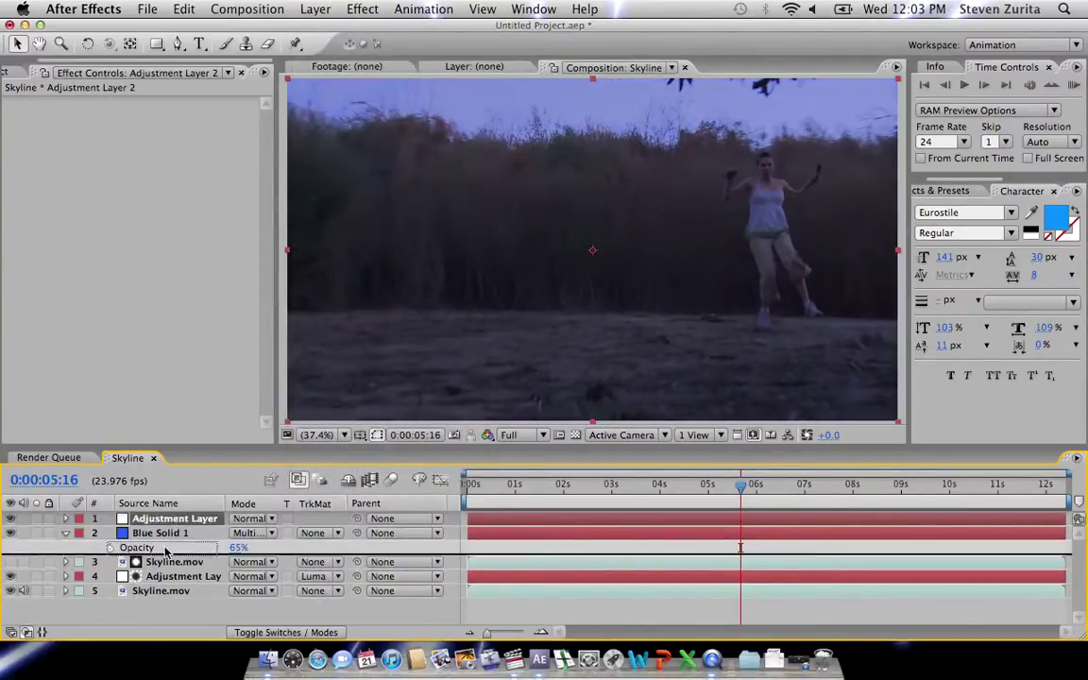
pyautogui.press('super+bracketleft')
# Step: Apply the Tint effect to the adjustment layer with Amount to Tint at 80
pyautogui.click(361, 9)
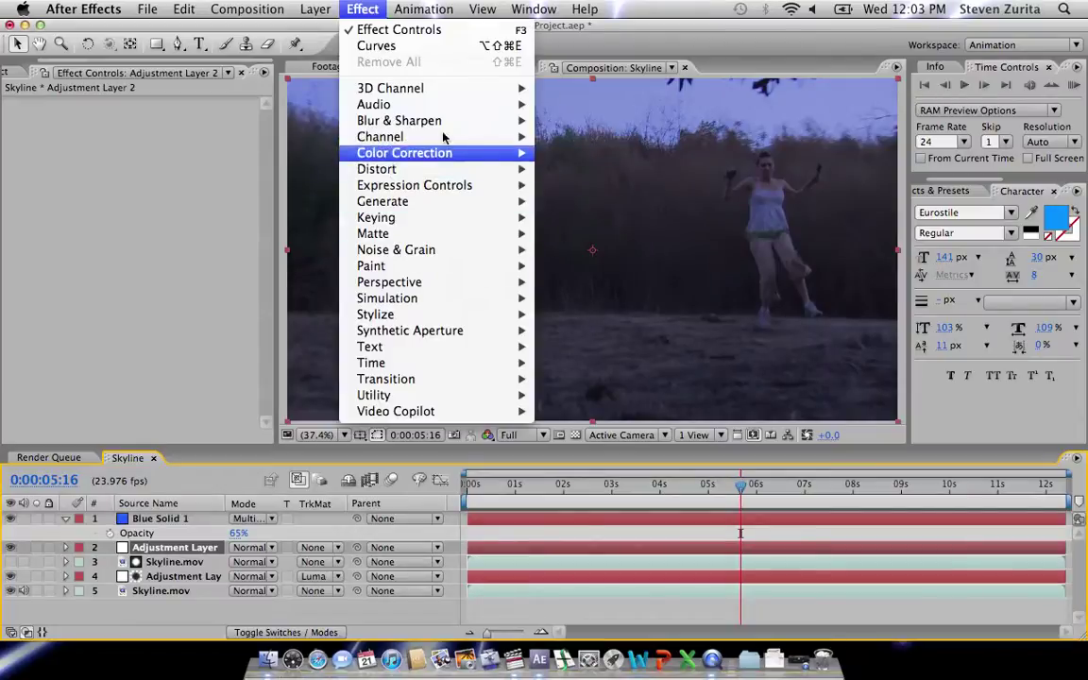
pyautogui.moveTo(514, 153)
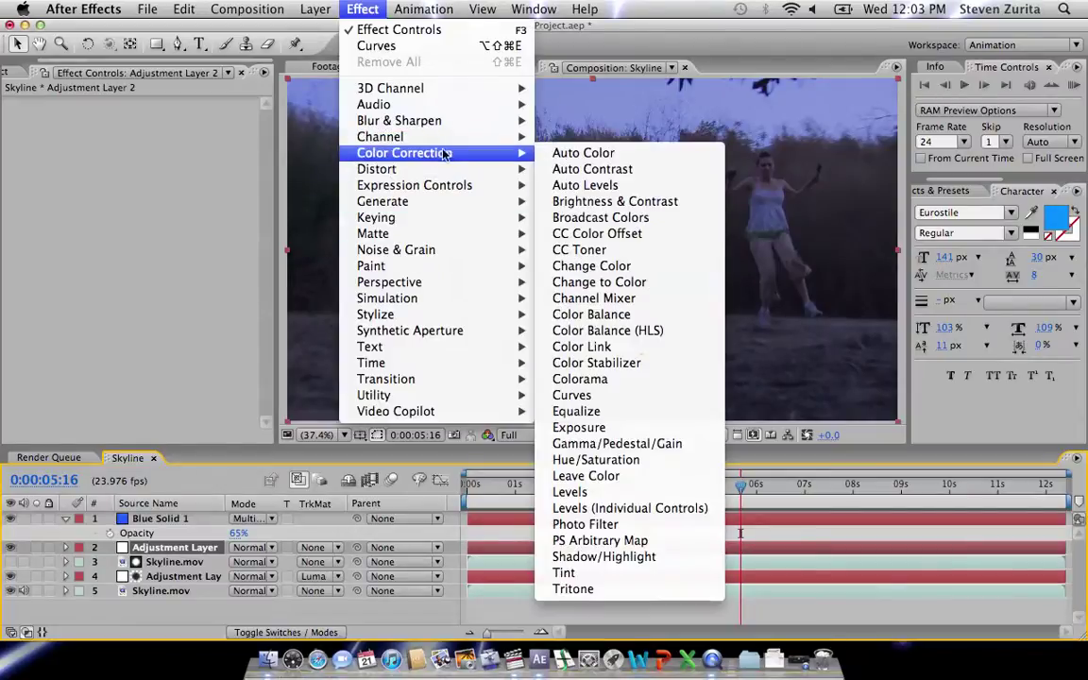
pyautogui.click(627, 572)
pyautogui.click(139, 162)
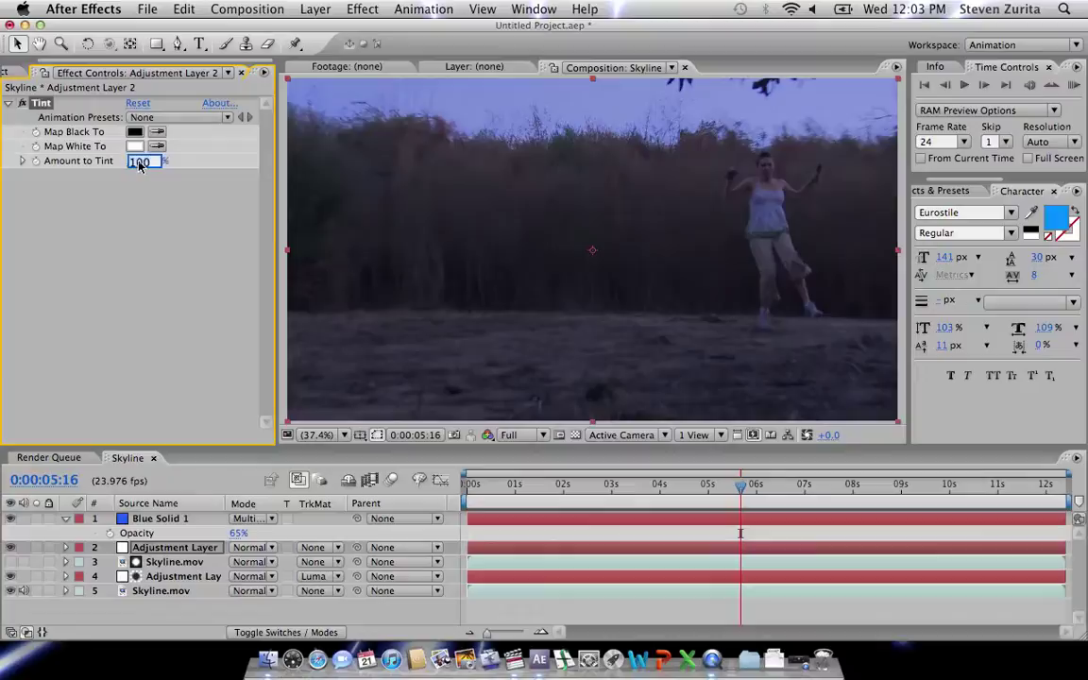
pyautogui.write('80')
pyautogui.press('Return')
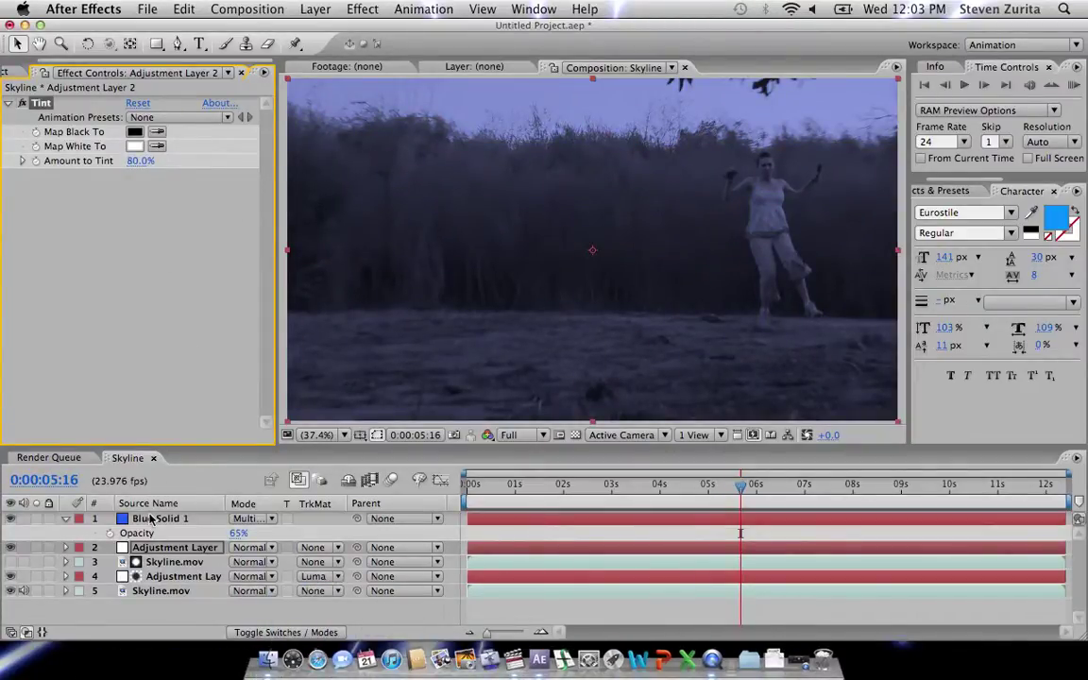
# Step: Change Blue Solid 1's colour to a lighter royal blue, then switch to Final Cut Pro
pyautogui.click(149, 518)
pyautogui.click(316, 8)
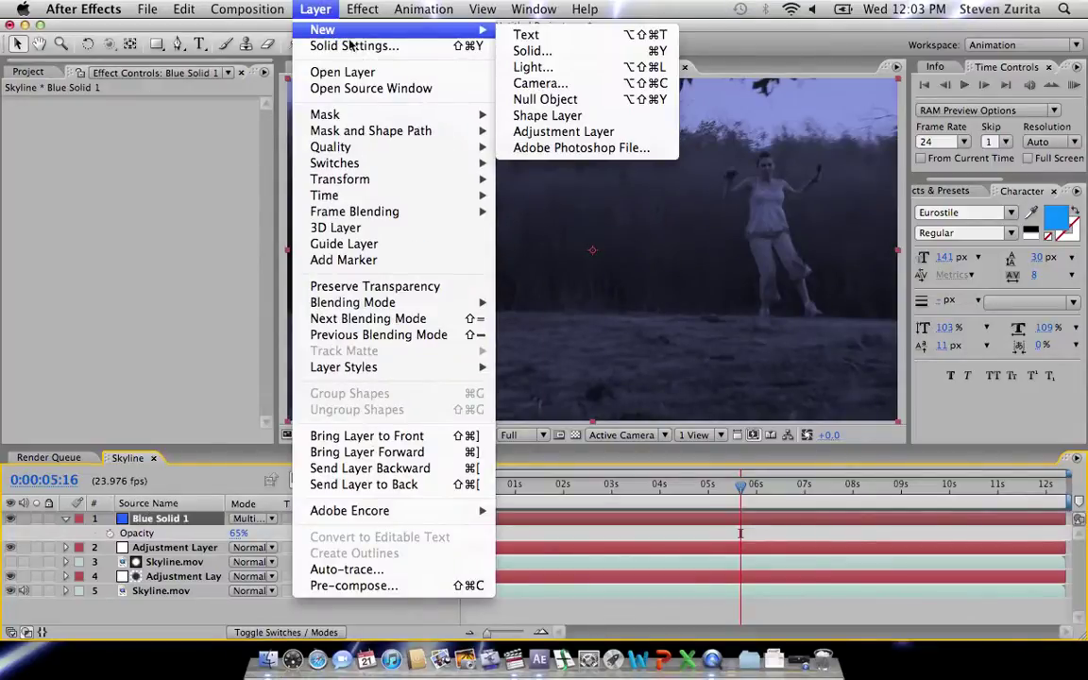
pyautogui.click(384, 49)
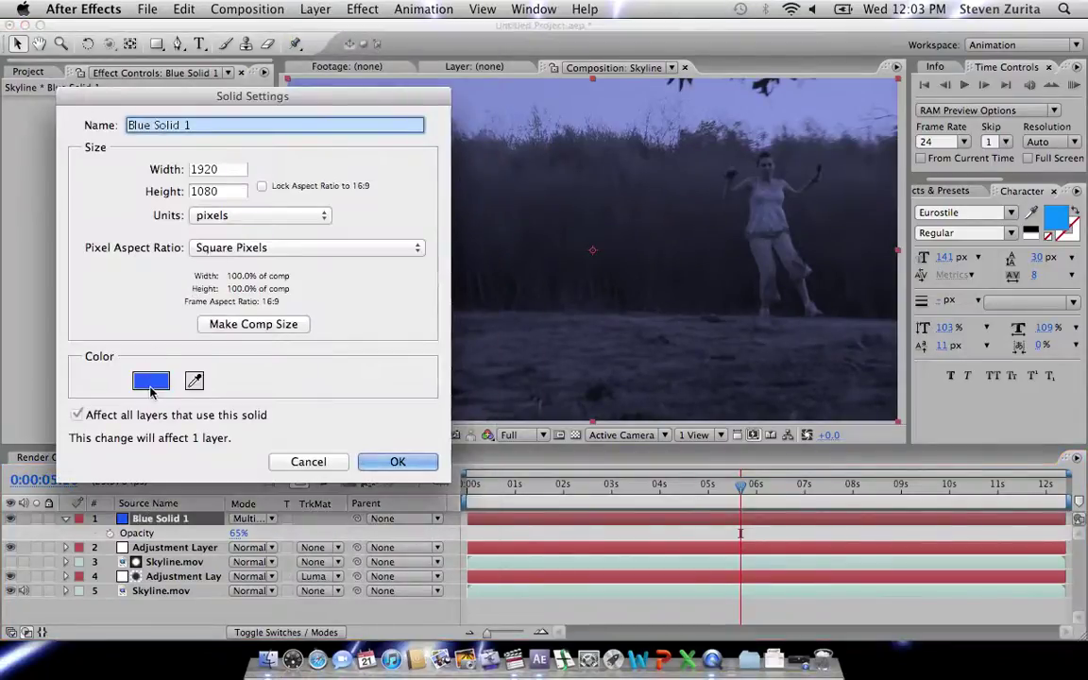
pyautogui.click(151, 381)
pyautogui.click(268, 183)
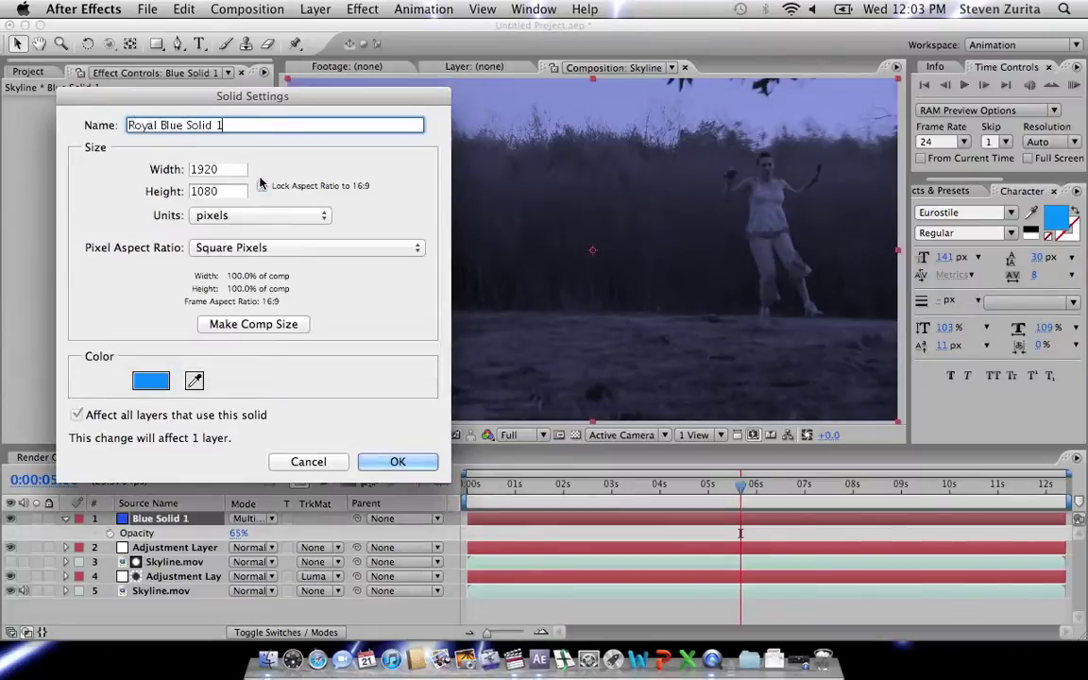
pyautogui.press('Return')
pyautogui.press('Return')
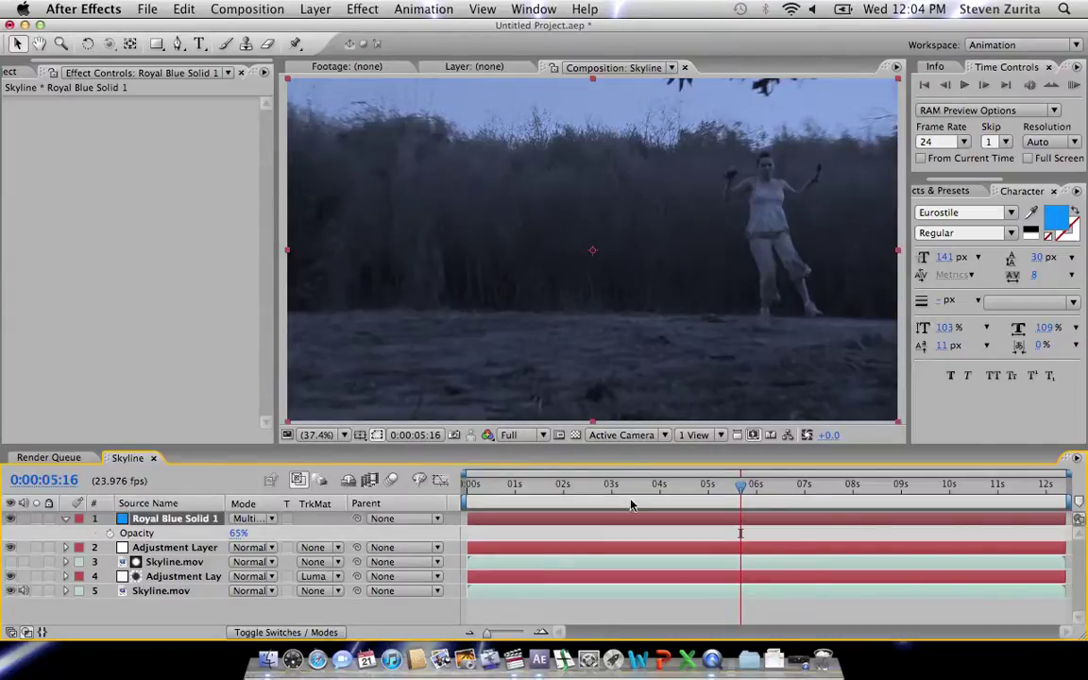
pyautogui.click(515, 670)
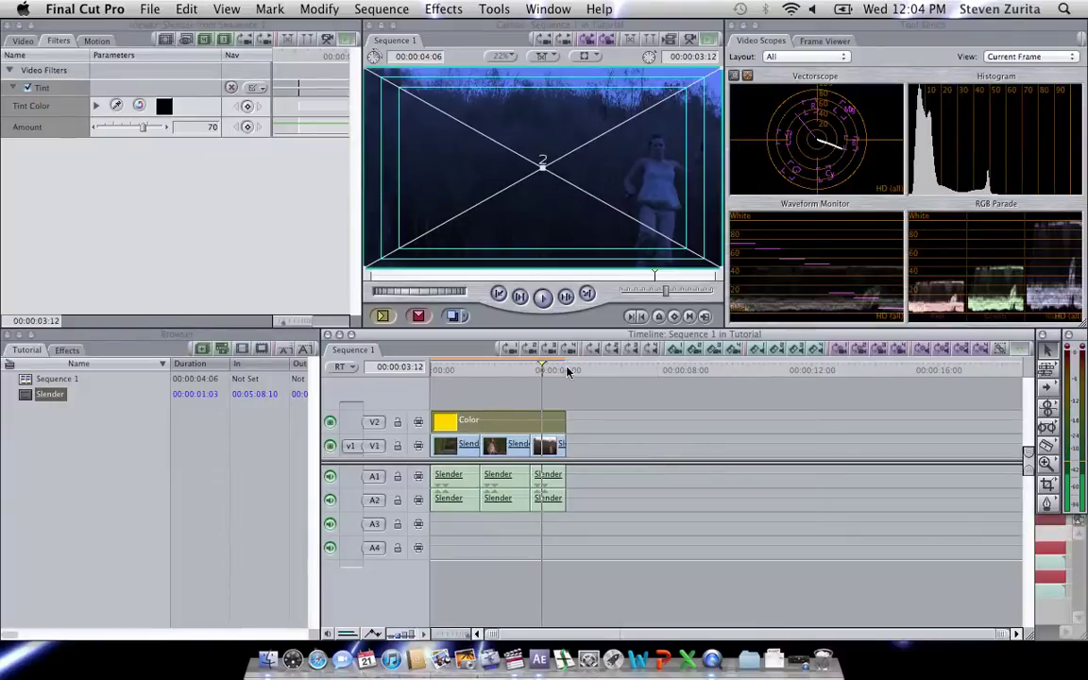
# Step: Jump the Final Cut Pro sequence to 00:00:02:04, then bring Safari forward
pyautogui.click(499, 368)
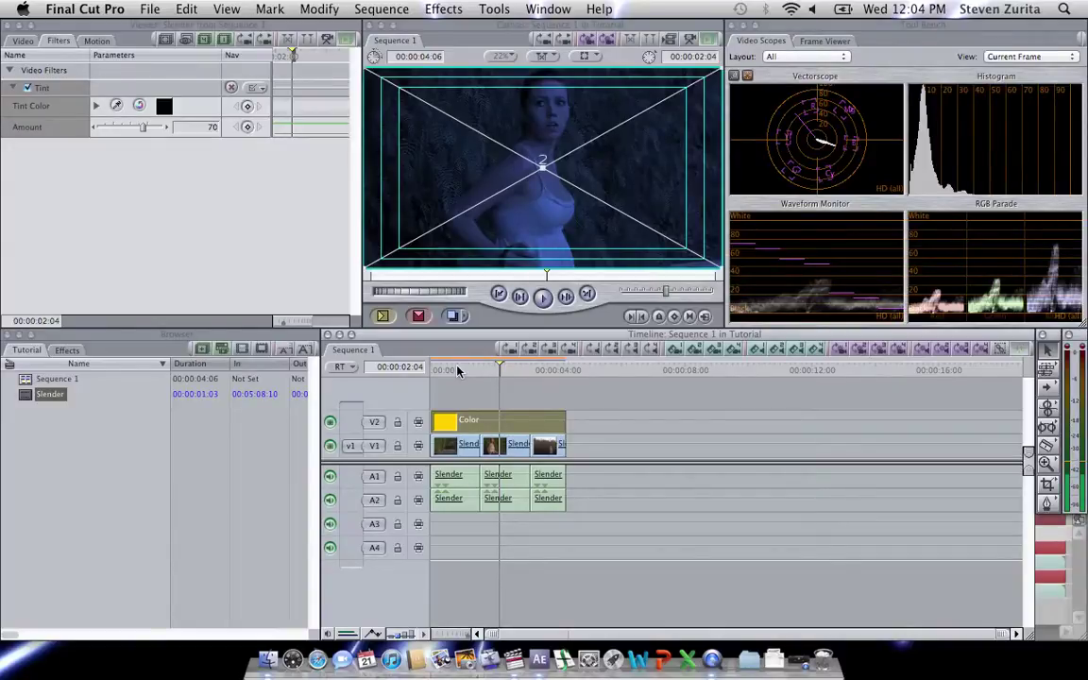
pyautogui.click(319, 676)
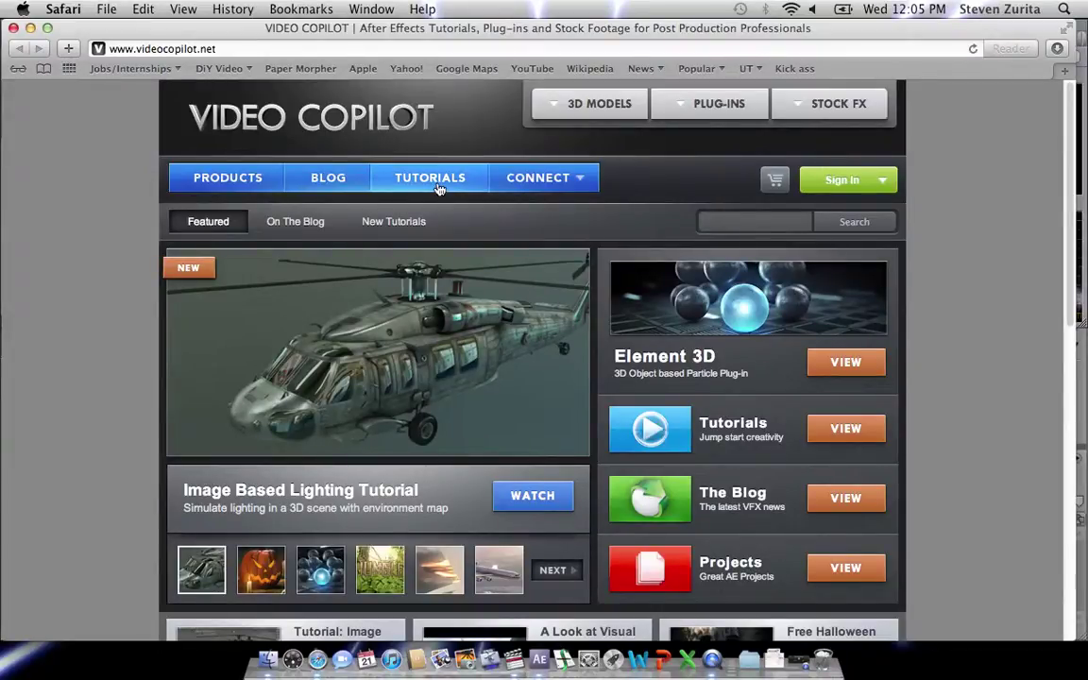
# Step: Browse Video Copilot's tutorials list to 44. Day to Night Conversion, then return to After Effects
pyautogui.click(440, 188)
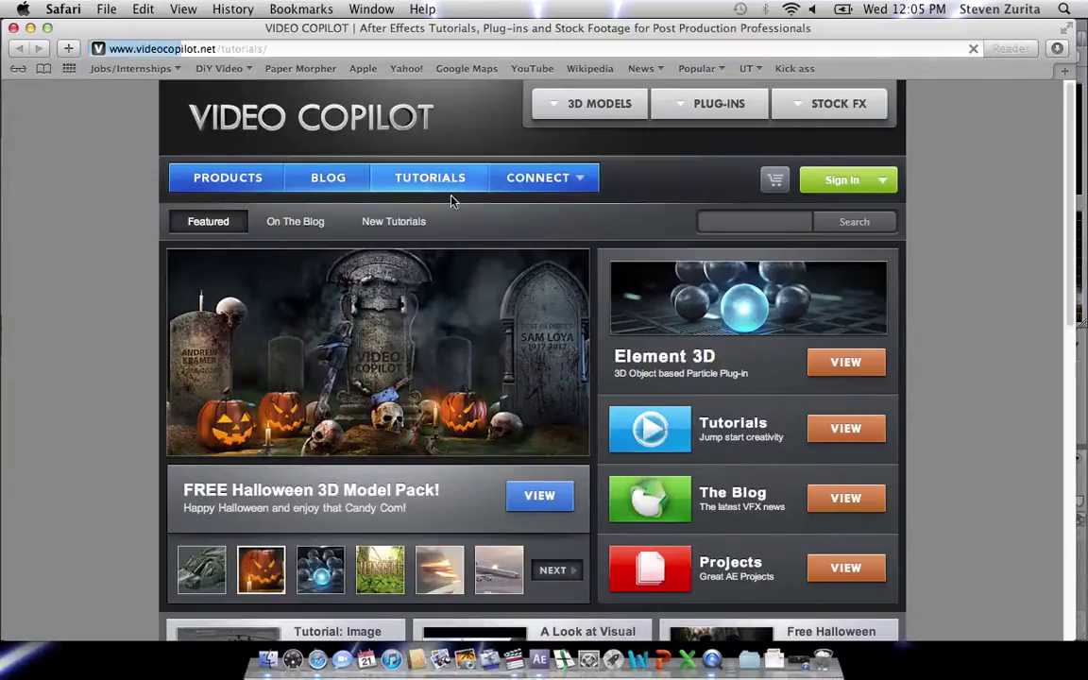
pyautogui.click(482, 659)
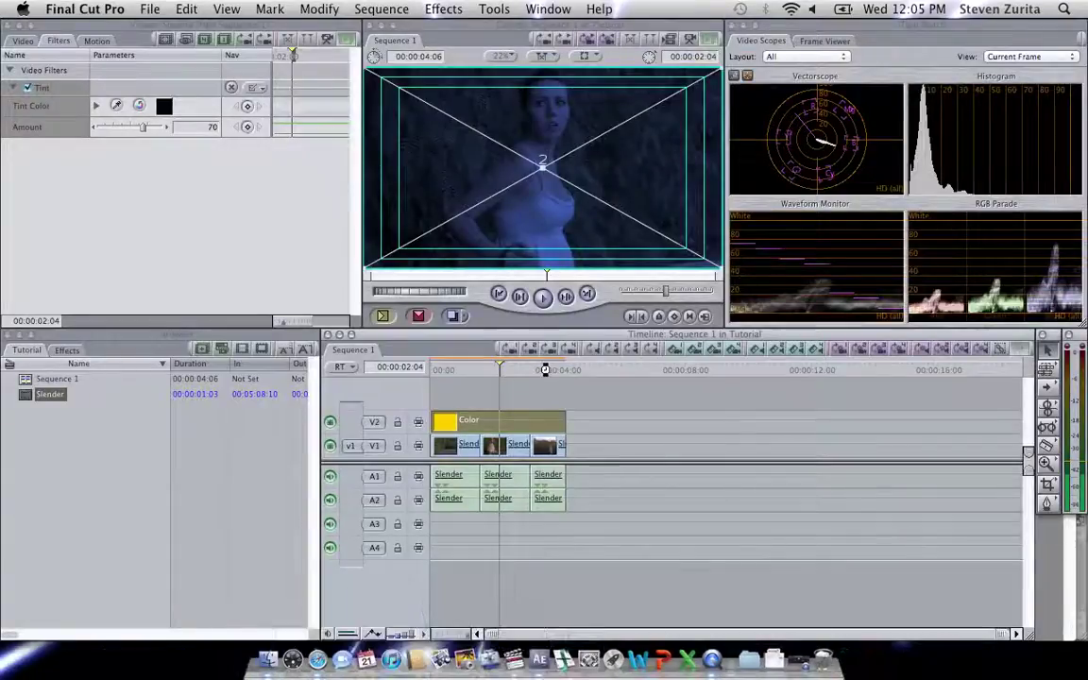
pyautogui.click(545, 642)
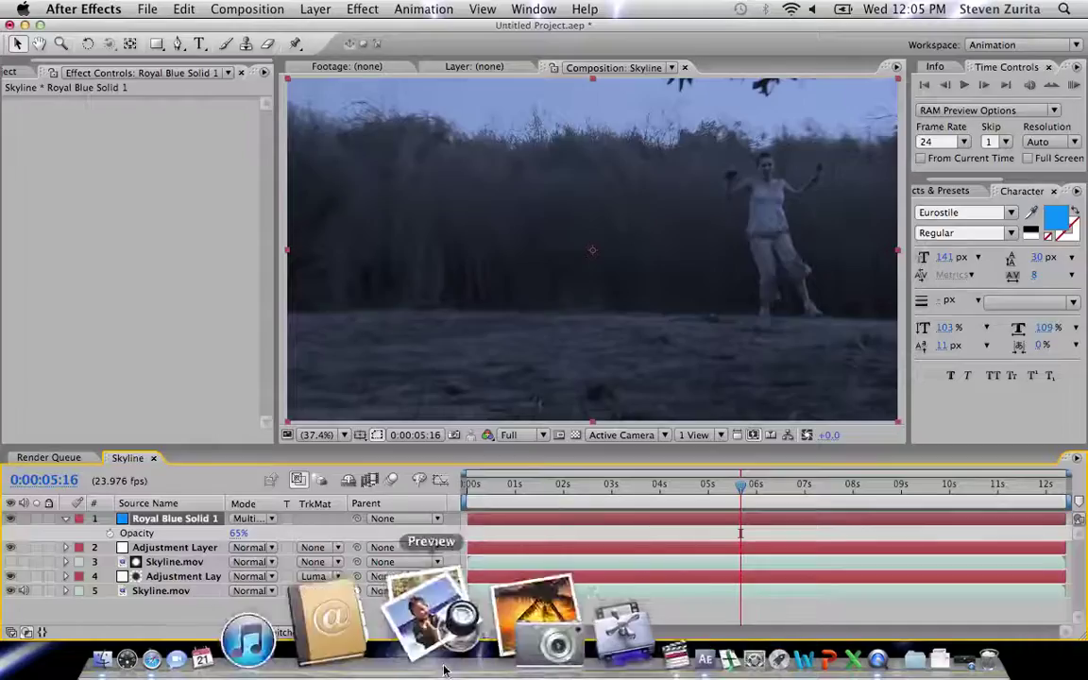
pyautogui.click(314, 650)
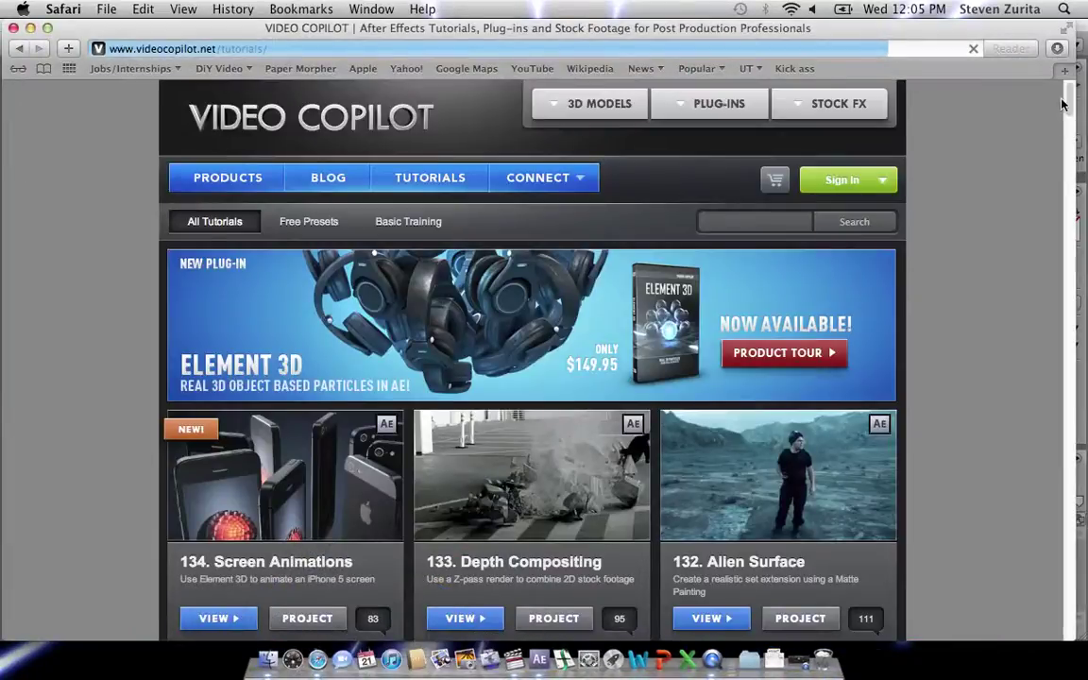
pyautogui.moveTo(1062, 104); pyautogui.dragTo(1039, 528)
pyautogui.scroll(-10, 1039, 538)
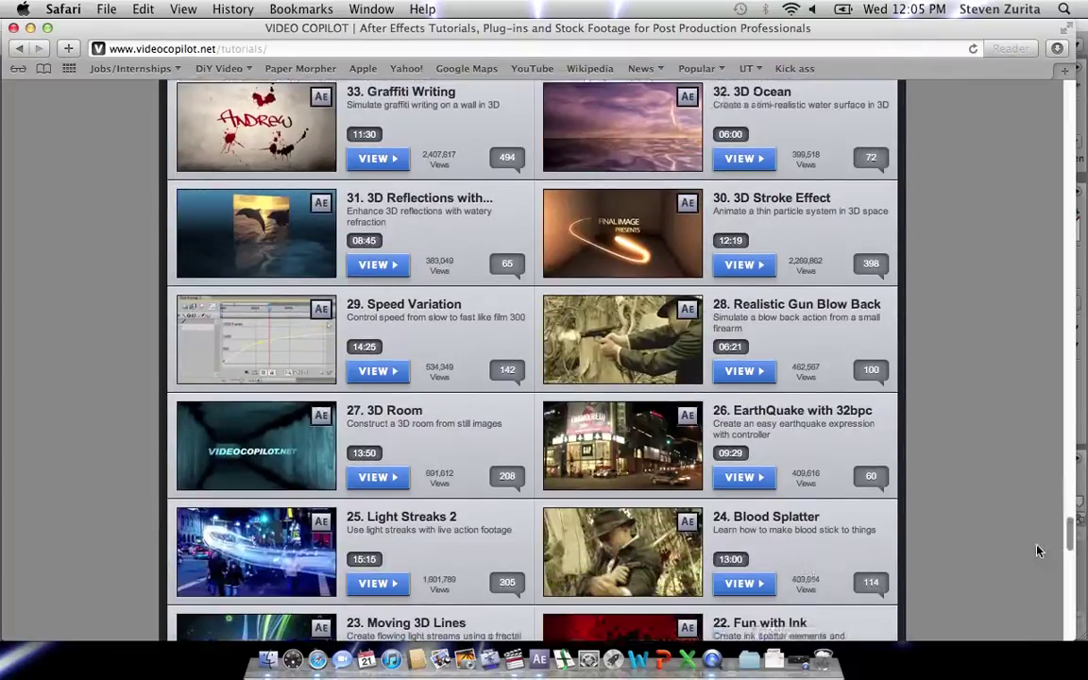
pyautogui.scroll(-10, 1036, 559)
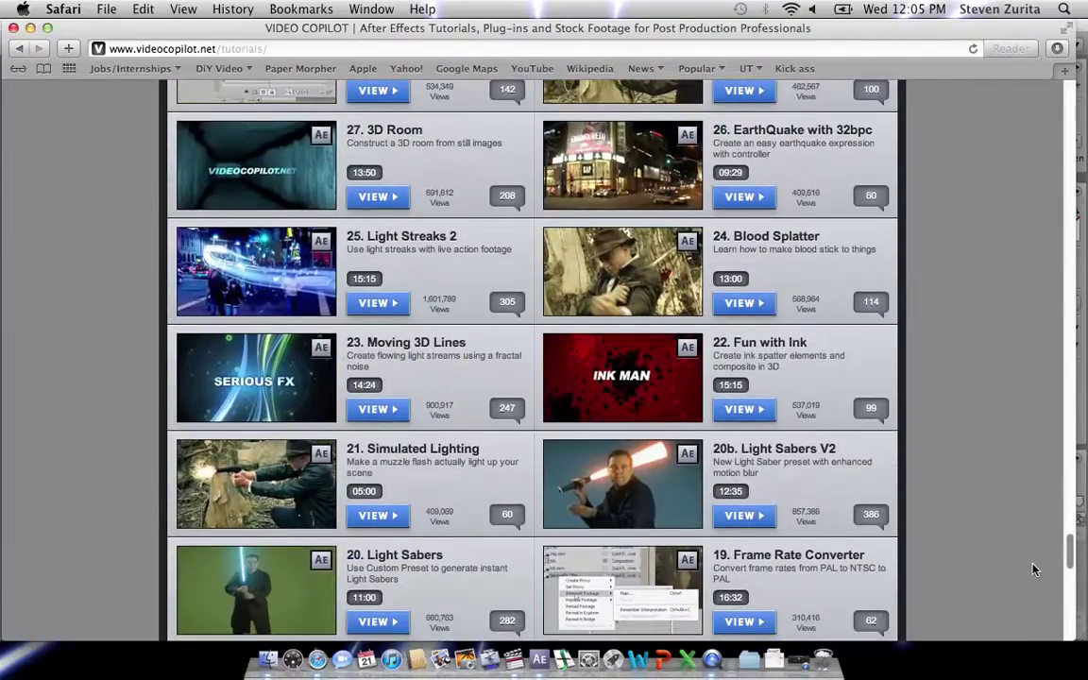
pyautogui.scroll(-10, 1029, 604)
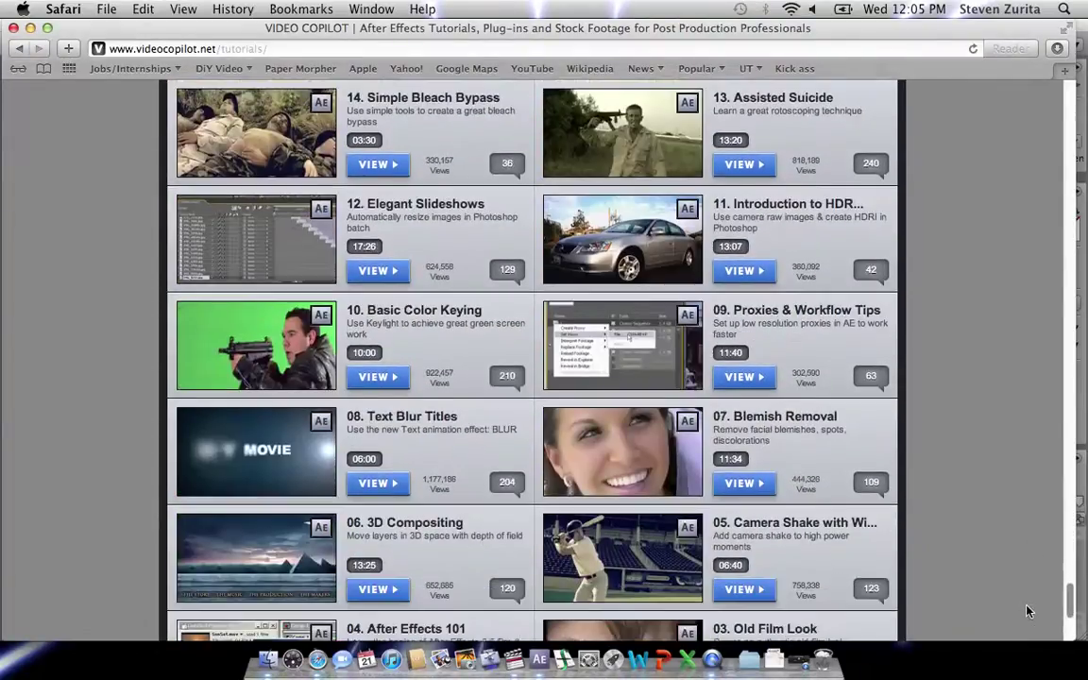
pyautogui.scroll(20, 1001, 510)
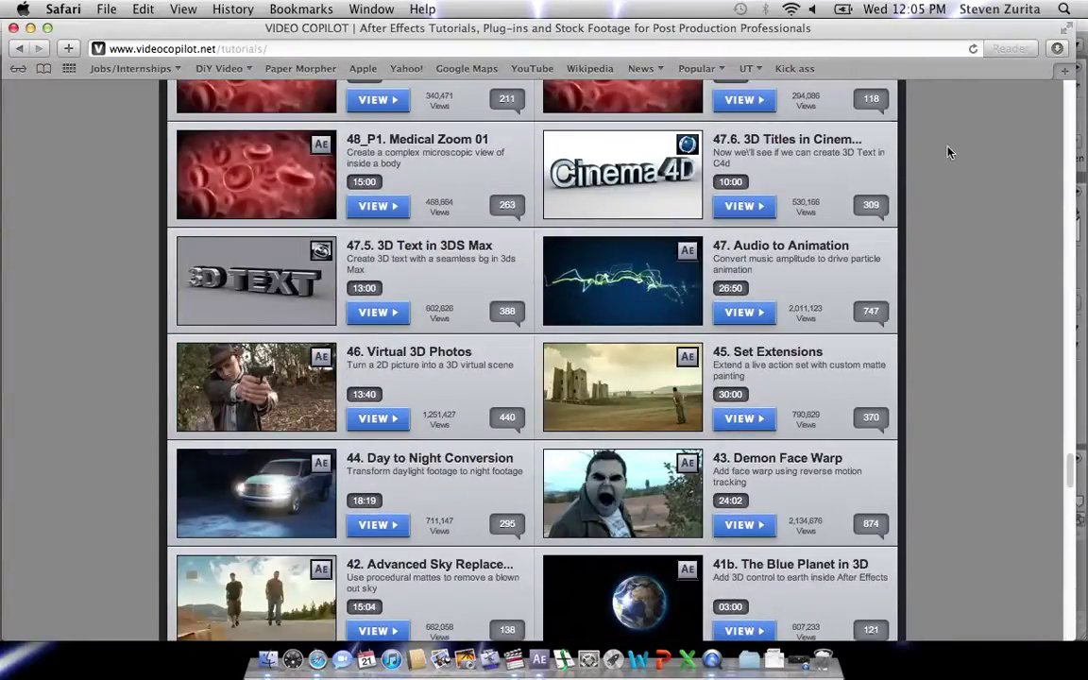
pyautogui.press('super+Tab')
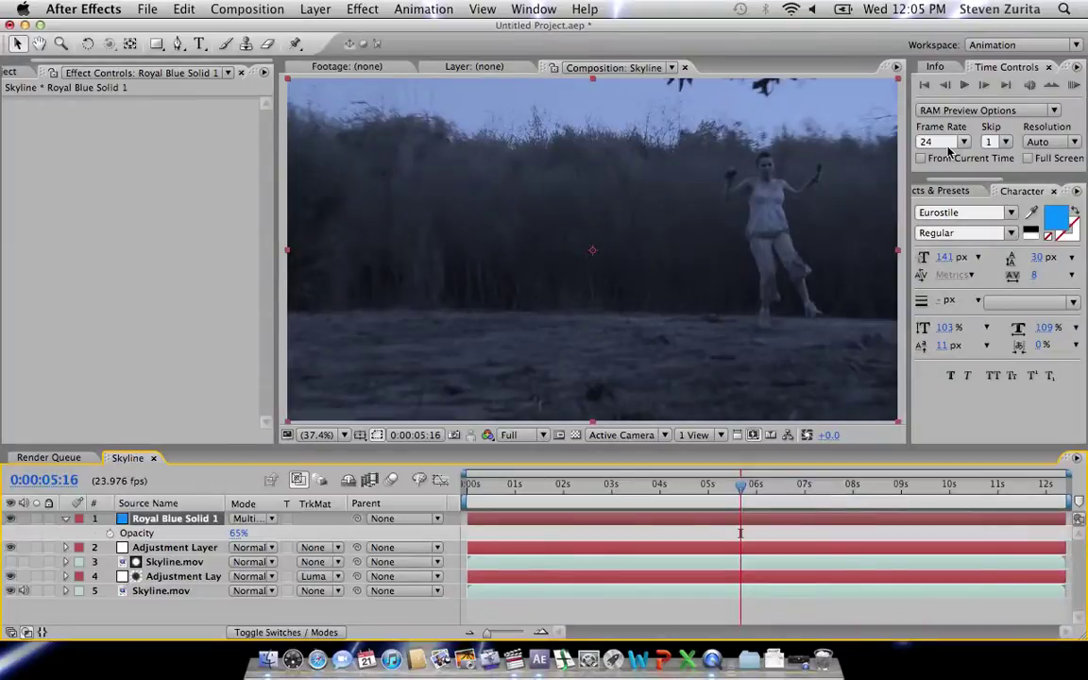
# Step: Use the F11 Show Desktop key to move all windows aside
pyautogui.press('F11')
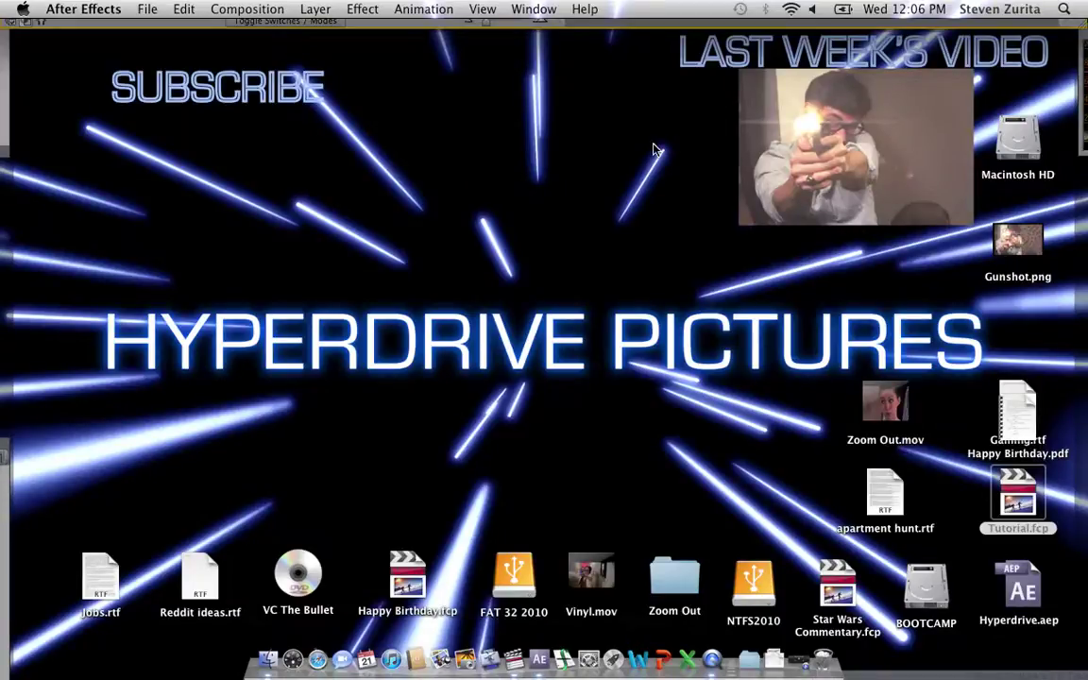
# Step: Restore the hidden After Effects Skyline comp windows over the desktop
pyautogui.click(796, 672)
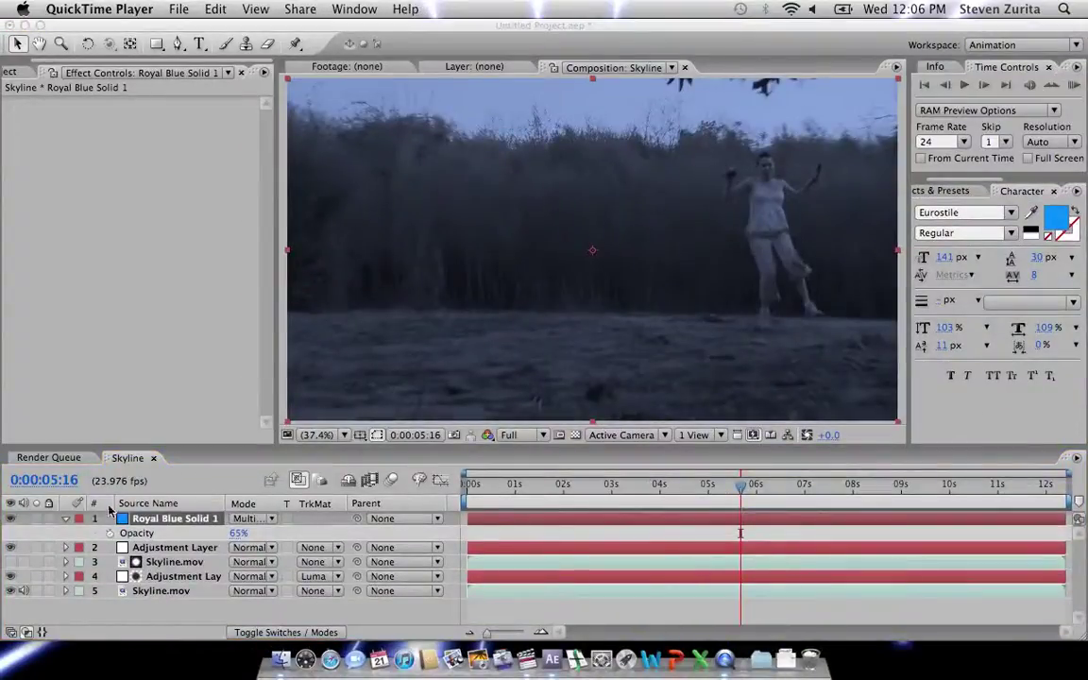